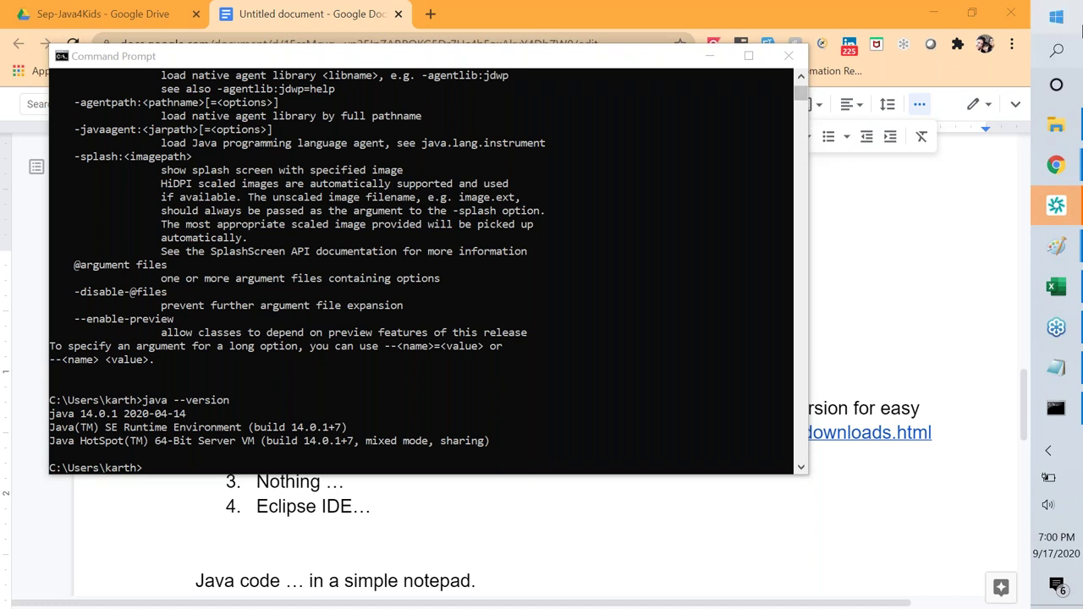
# - Switch to File Explorer and open the OS (C:) drive from This PC
pyautogui.click(1054, 127)
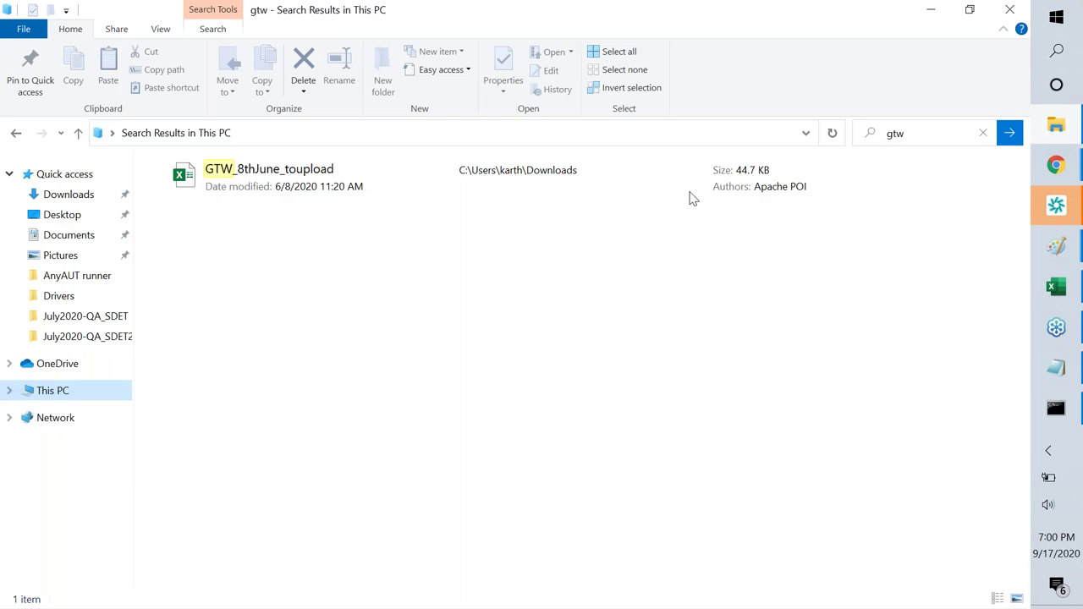
pyautogui.click(52, 391)
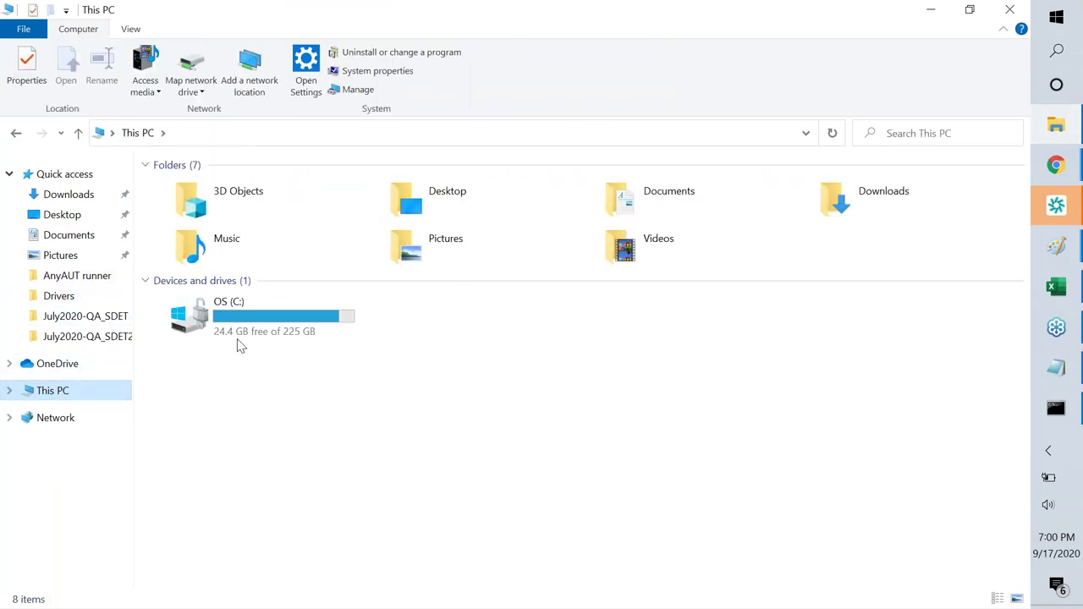
pyautogui.doubleClick(270, 334)
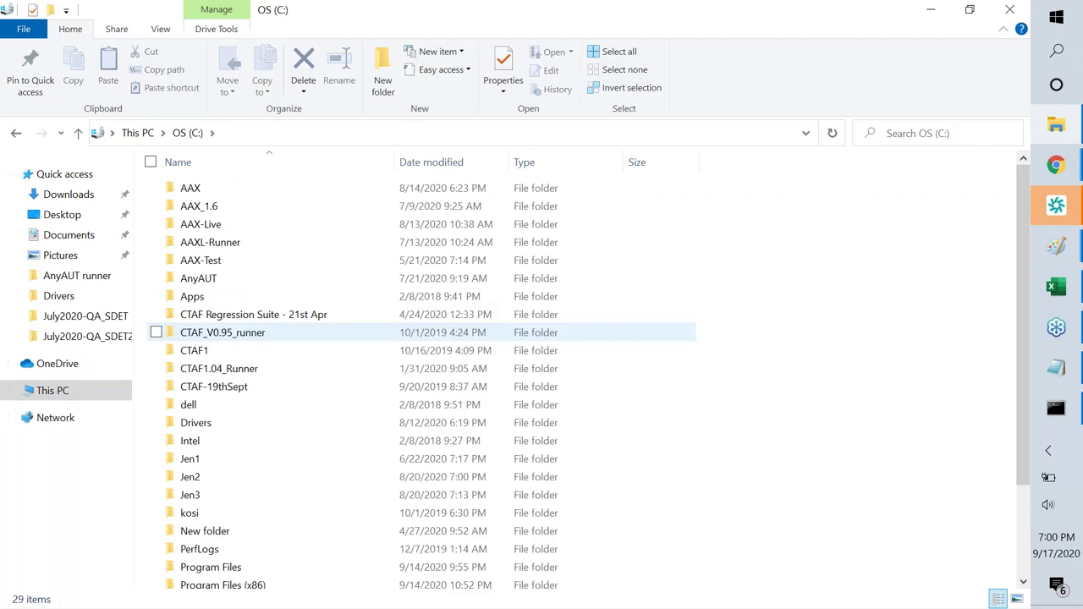
pyautogui.press('super+Down')
pyautogui.hotkey('alt', 'space')
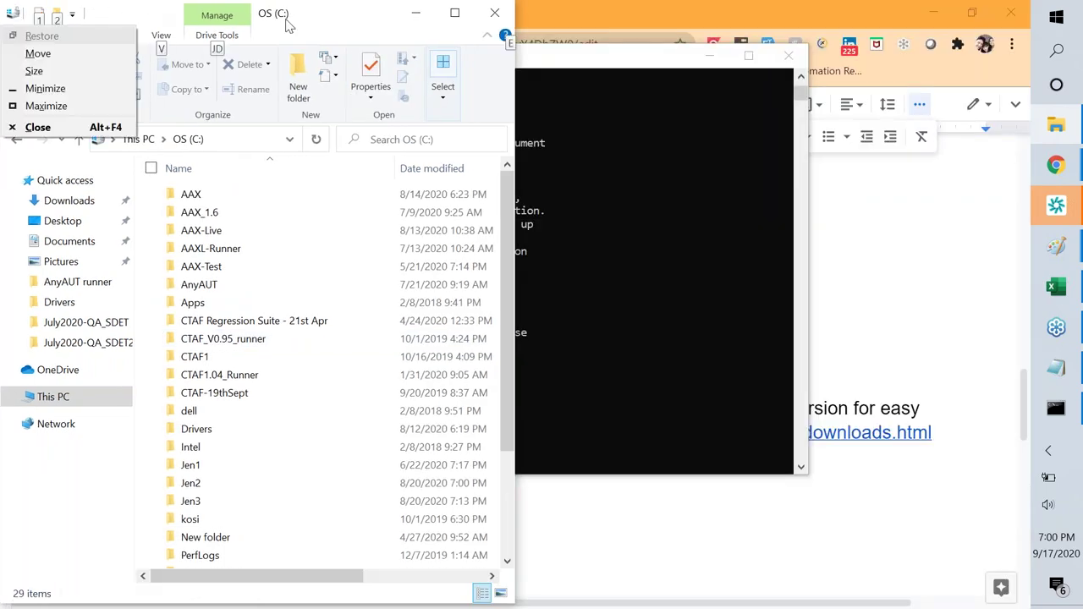
pyautogui.click(342, 32)
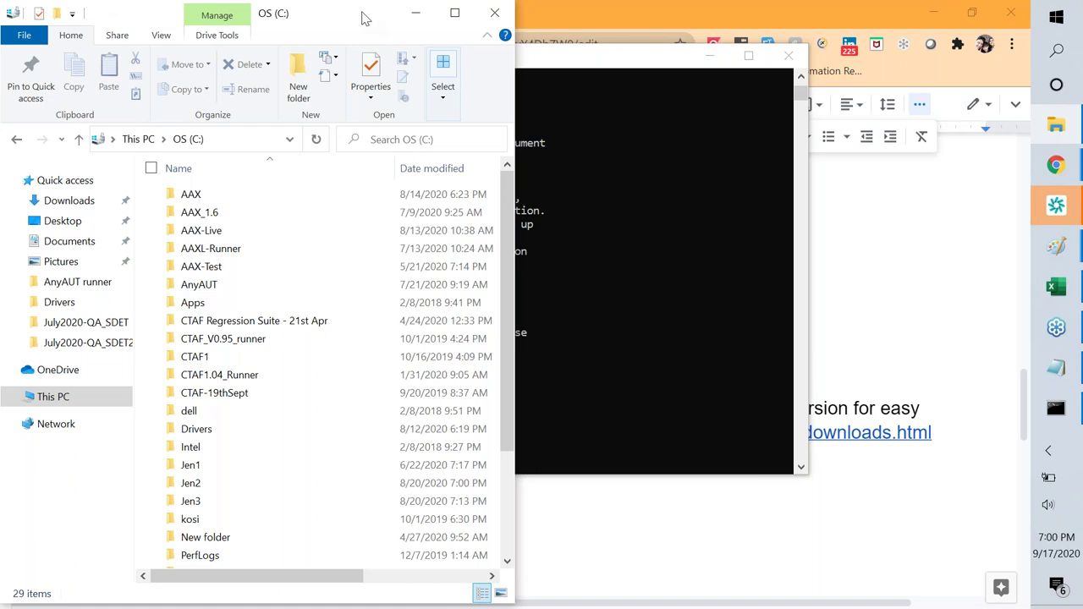
pyautogui.doubleClick(364, 19)
pyautogui.click(51, 416)
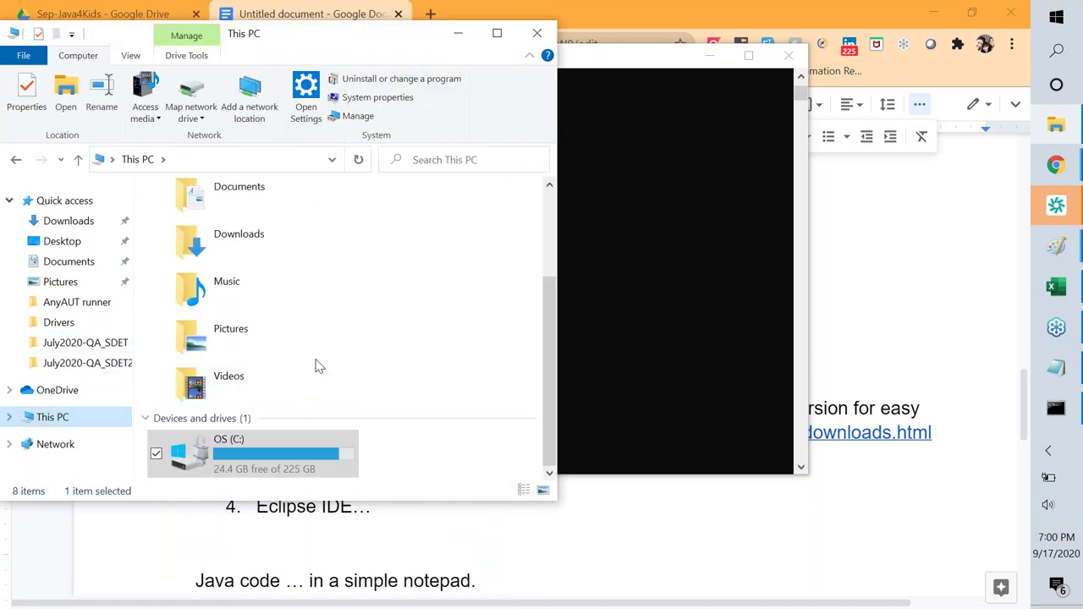
pyautogui.doubleClick(234, 465)
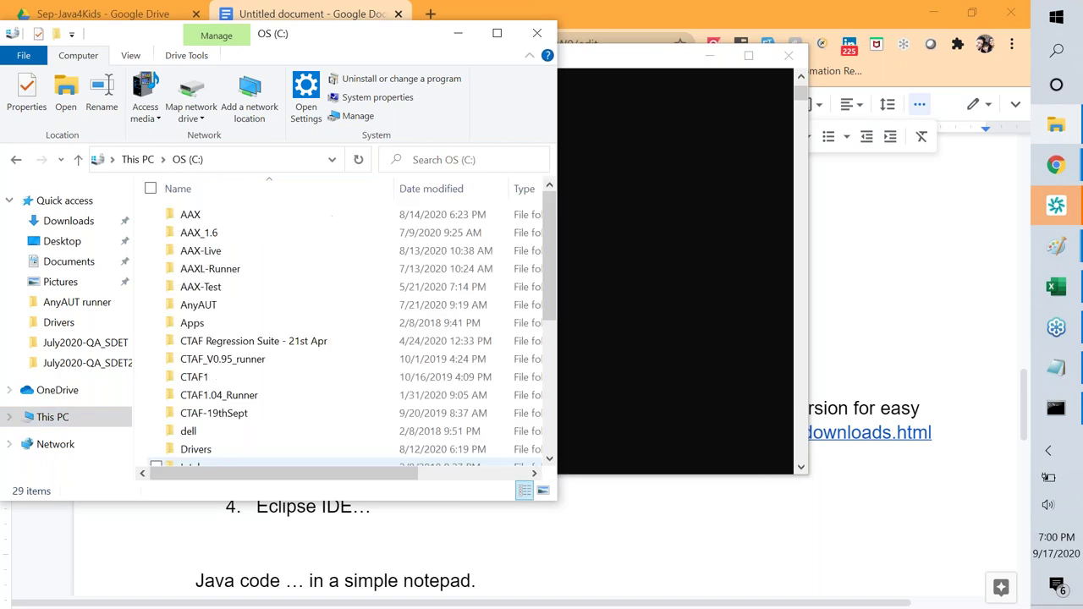
pyautogui.press('super+Up')
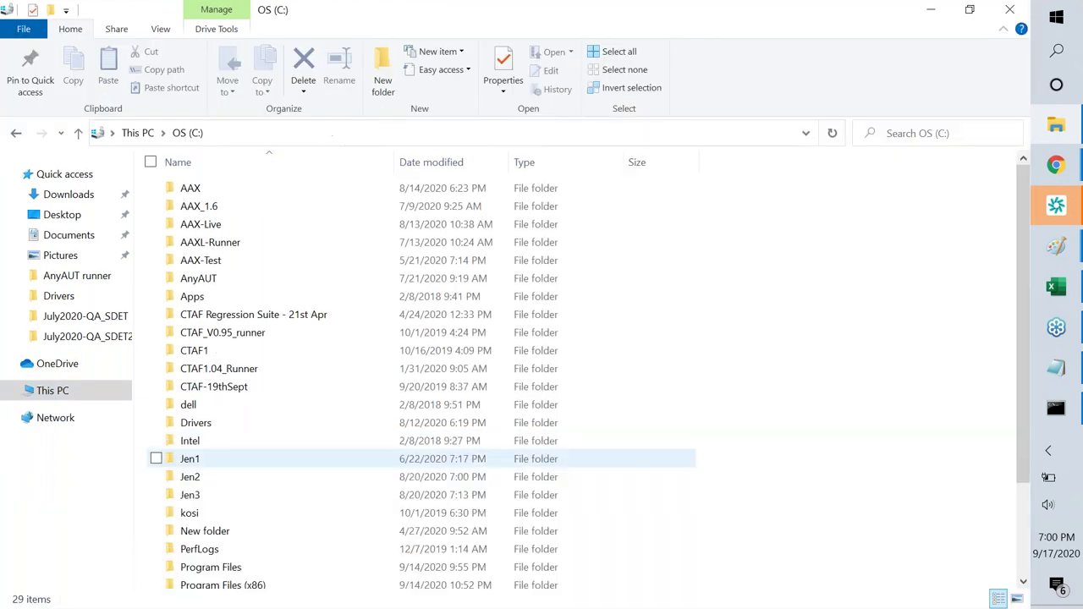
# - Create a folder named Java4Kids-Sep inside the Training folder on the C: drive
pyautogui.scroll(-2, 412, 382)
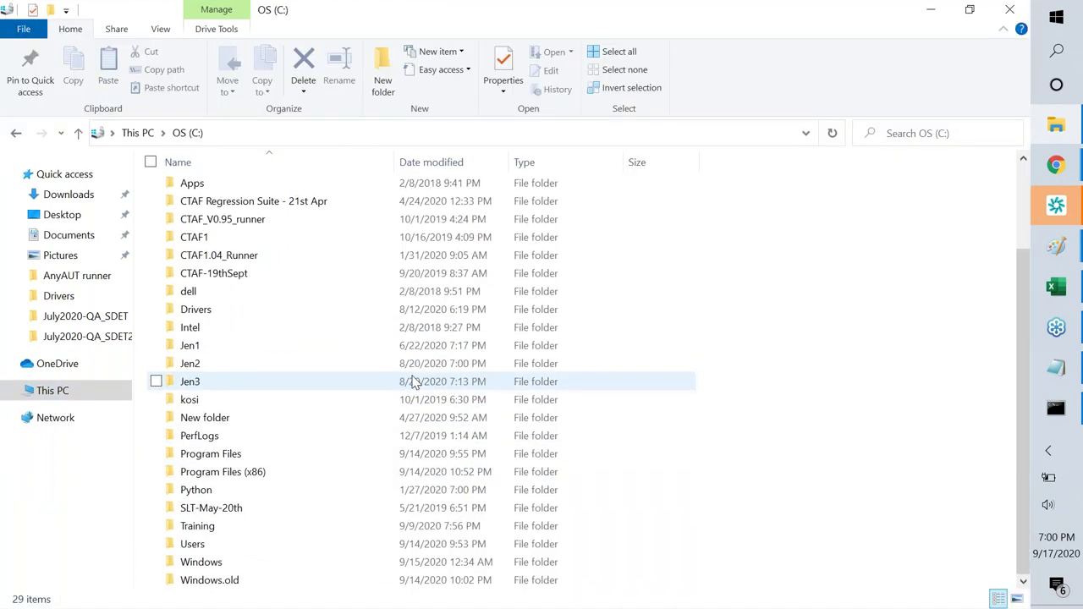
pyautogui.doubleClick(221, 526)
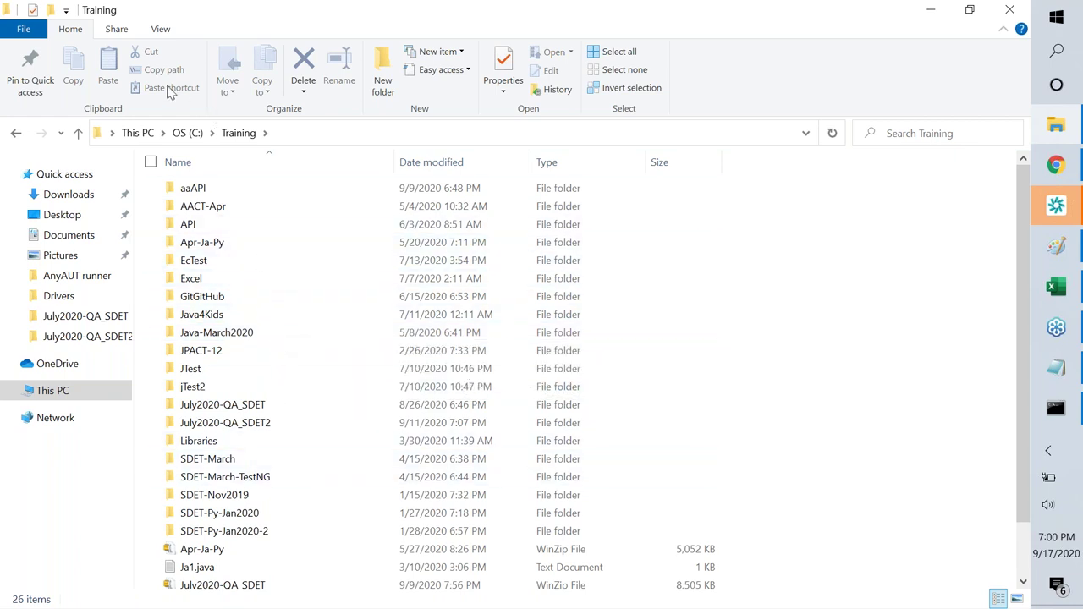
pyautogui.rightClick(698, 317)
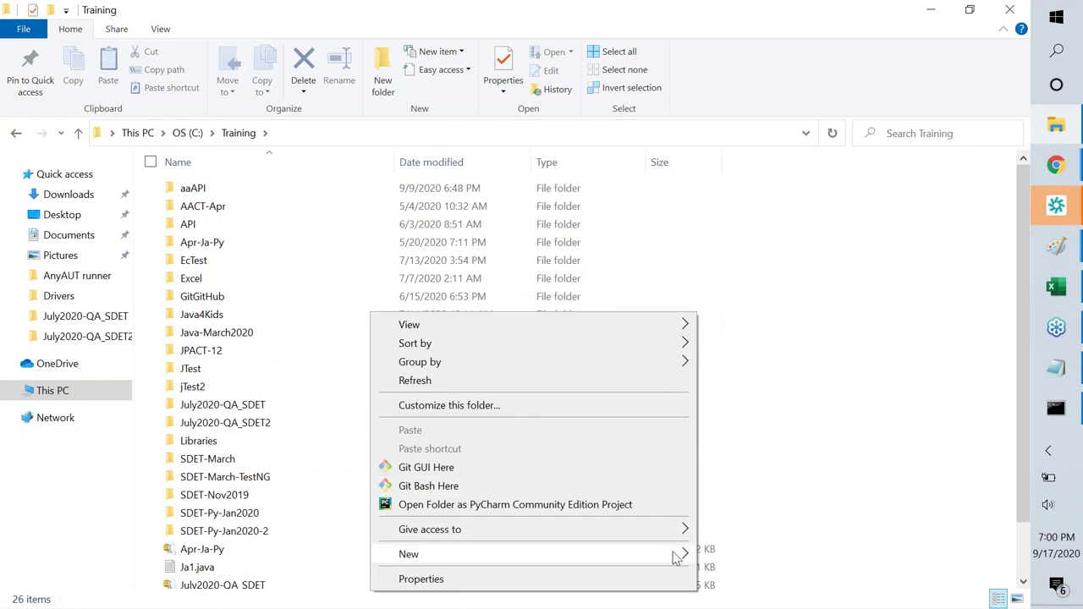
pyautogui.moveTo(702, 554)
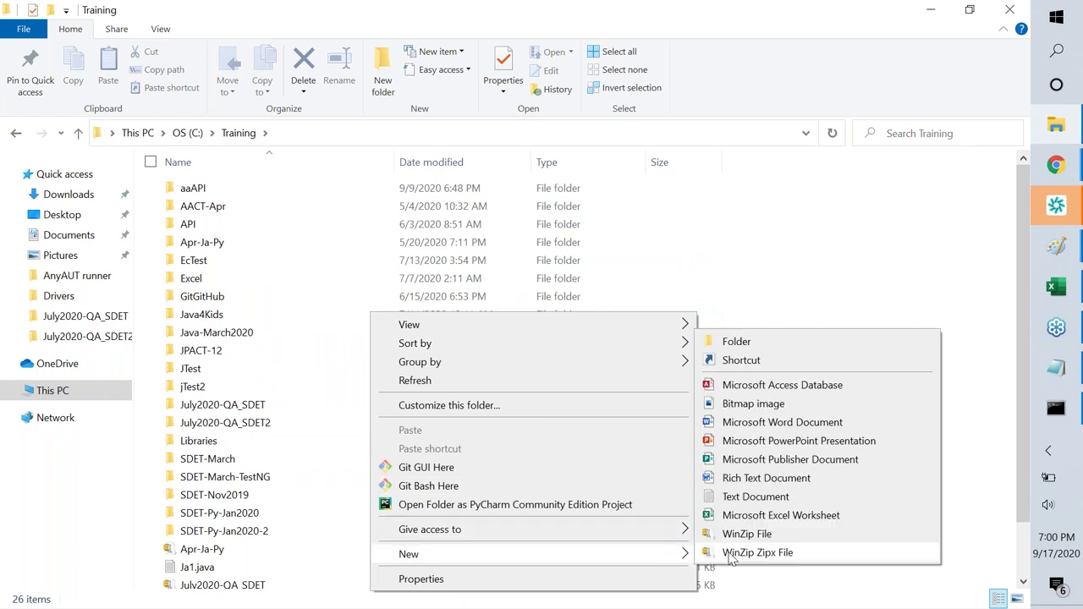
pyautogui.click(736, 342)
pyautogui.write('Jav')
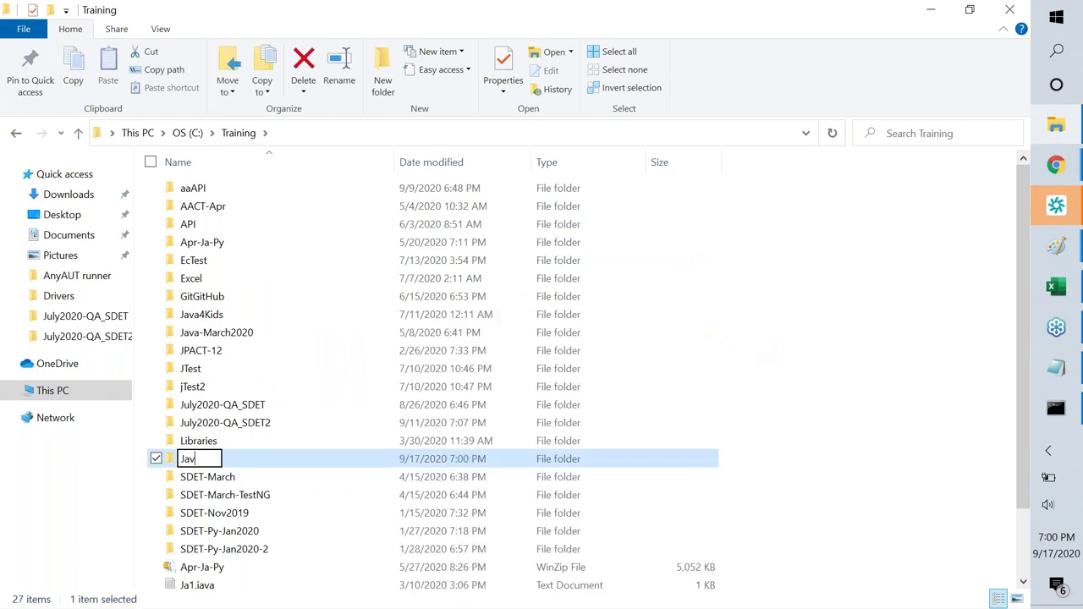
pyautogui.write('a4Kids-')
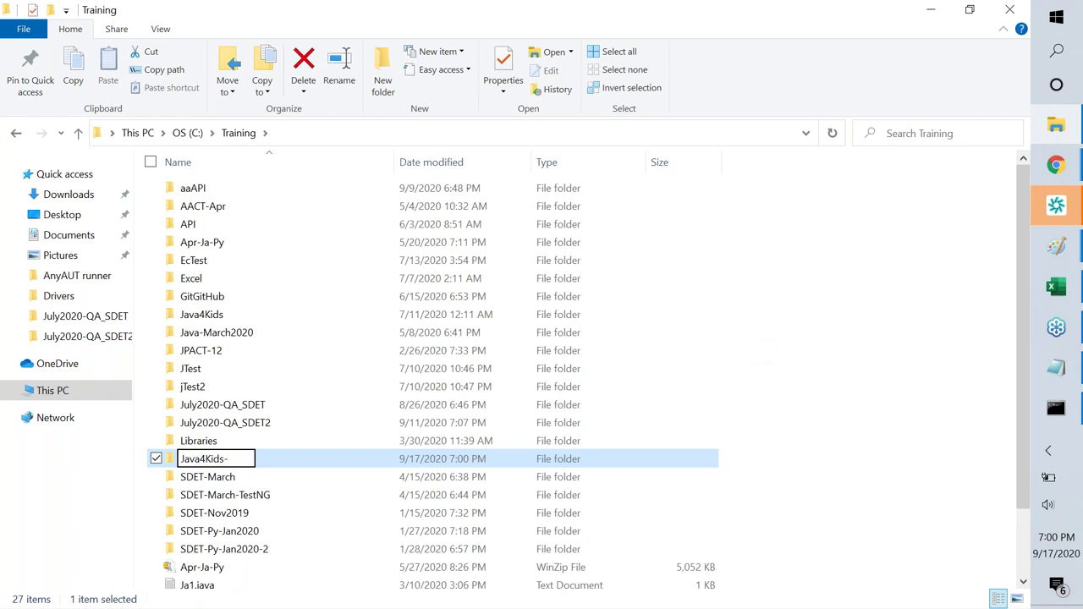
pyautogui.write('Sep')
pyautogui.press('Return')
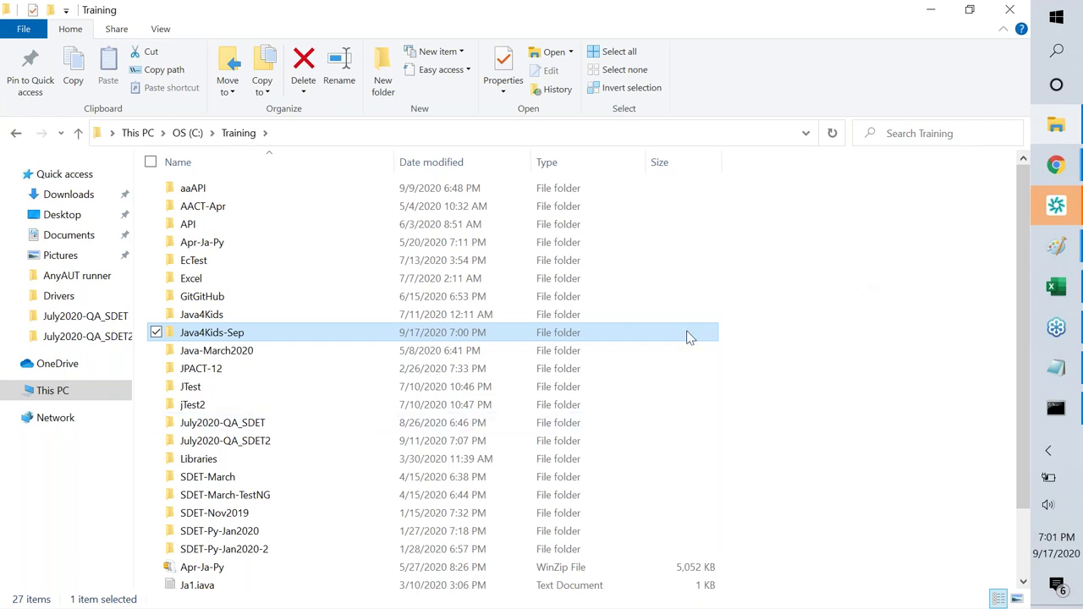
pyautogui.press('F2')
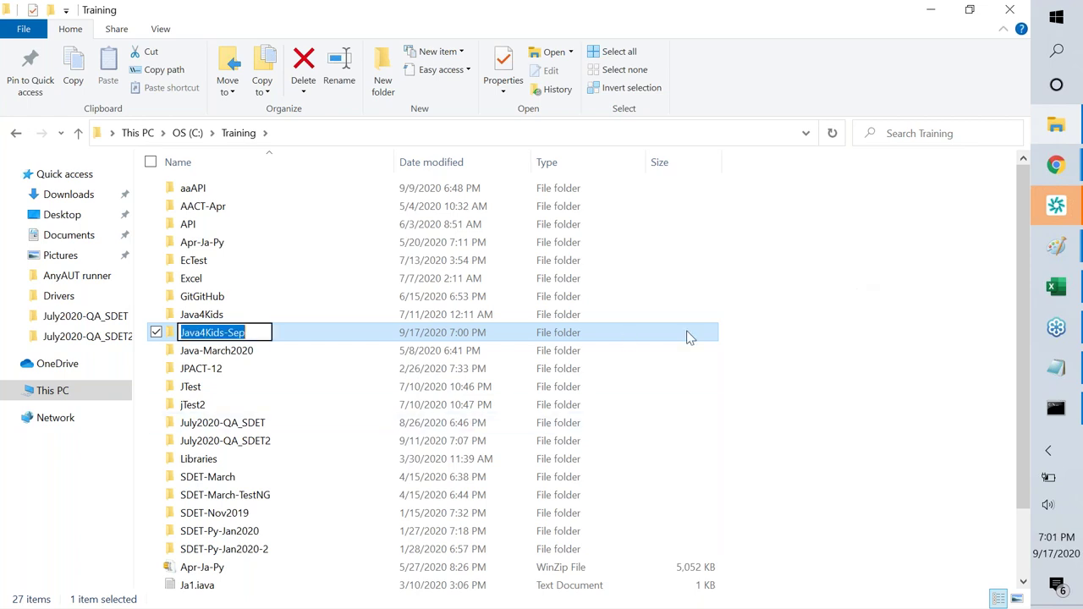
pyautogui.click(4, 7)
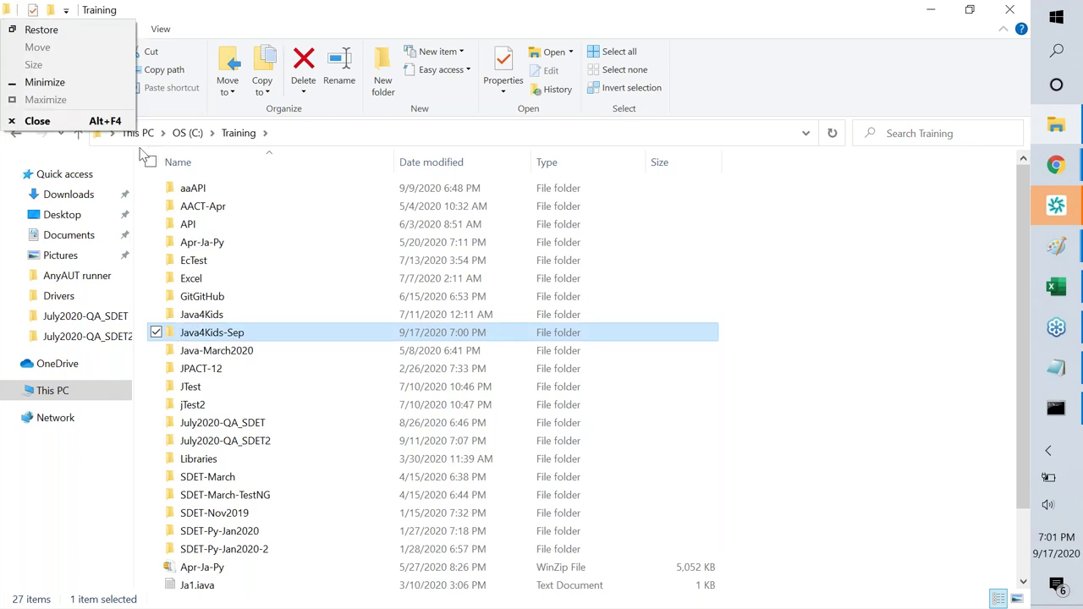
pyautogui.press('Escape')
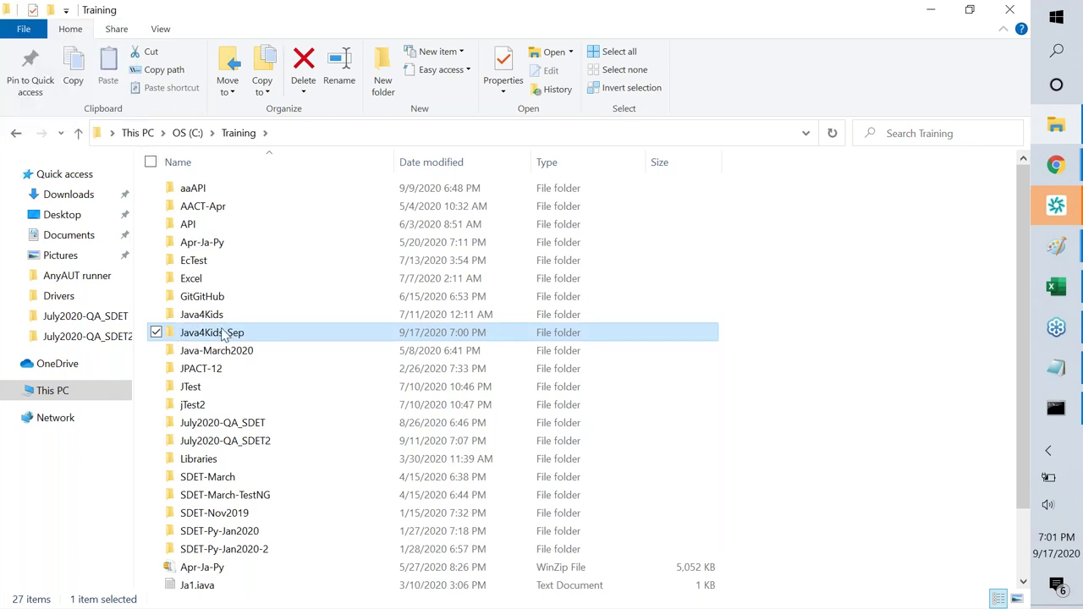
pyautogui.hotkey('alt', 'Tab')
pyautogui.hotkey('alt', 'Tab')
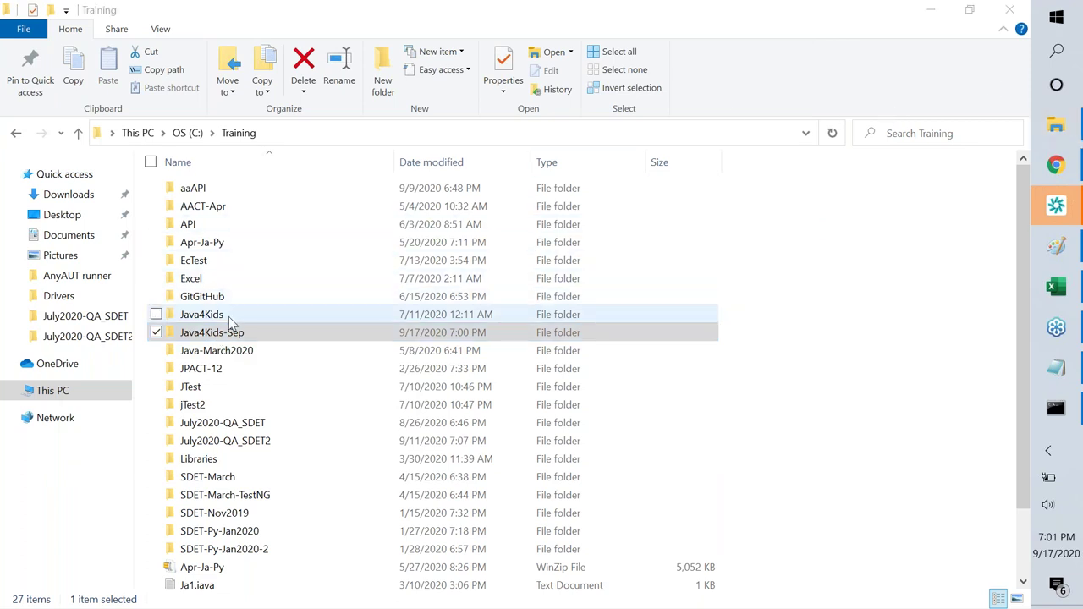
pyautogui.click(190, 336)
pyautogui.doubleClick(191, 337)
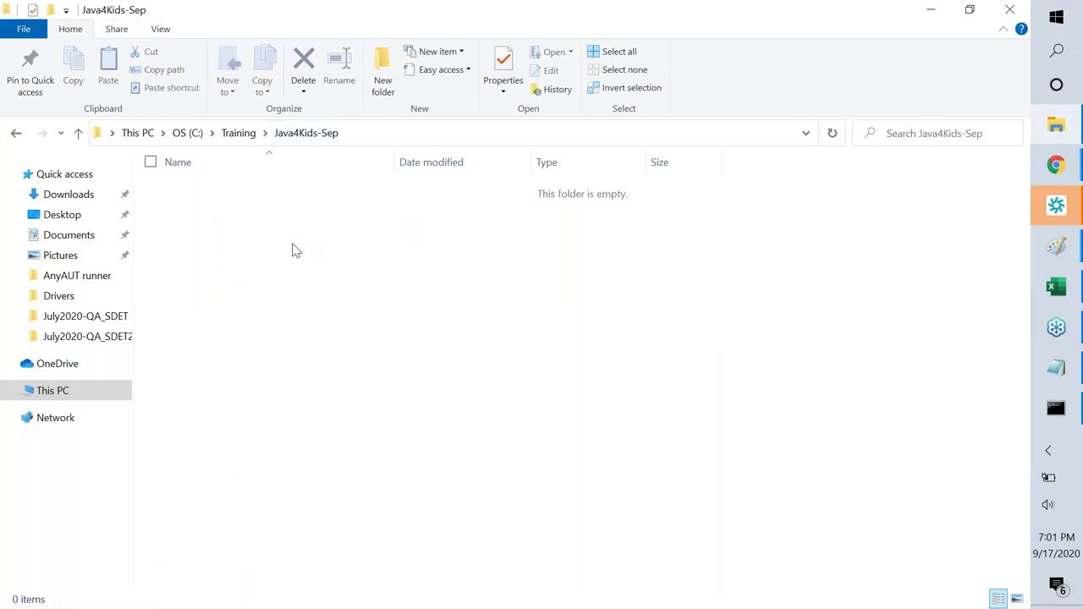
pyautogui.click(18, 137)
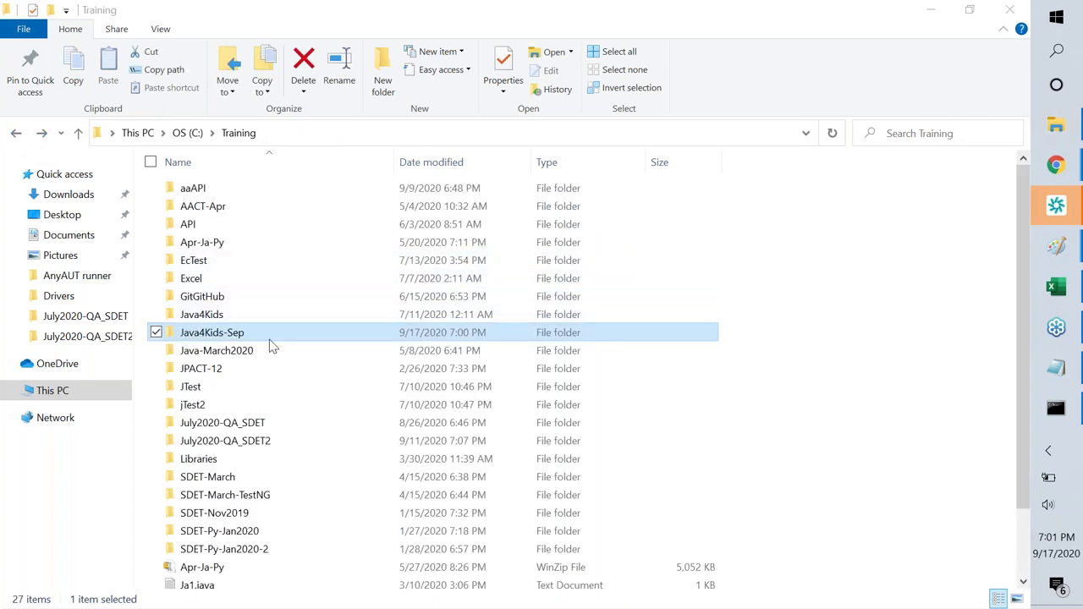
pyautogui.press('F2')
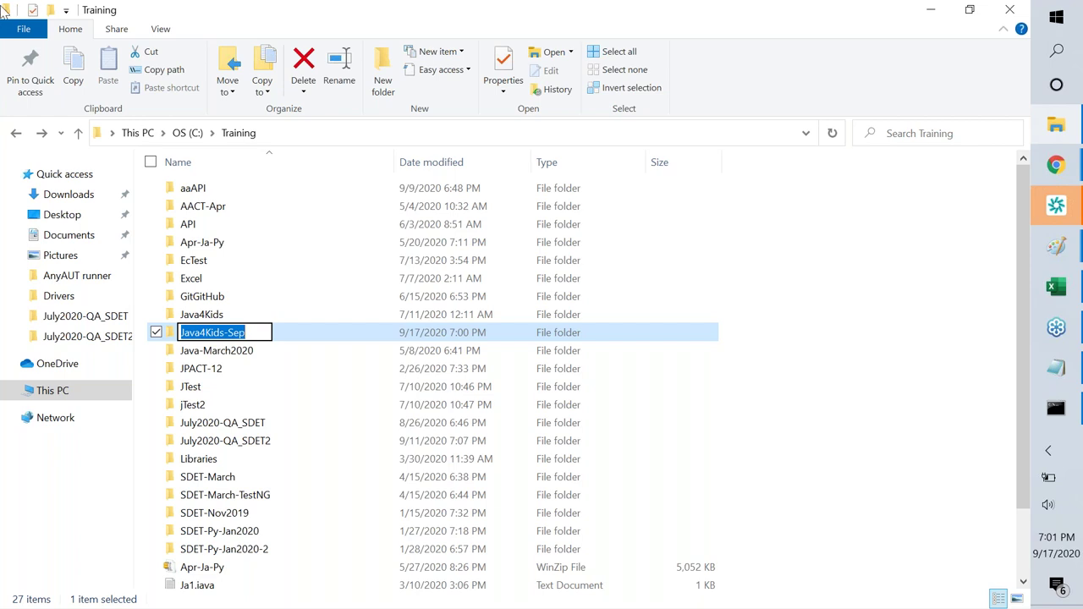
pyautogui.press('Return')
pyautogui.press('F5')
# - Open the Java4Kids-Sep folder and create a text document named myJava1 in it
pyautogui.press('Return')
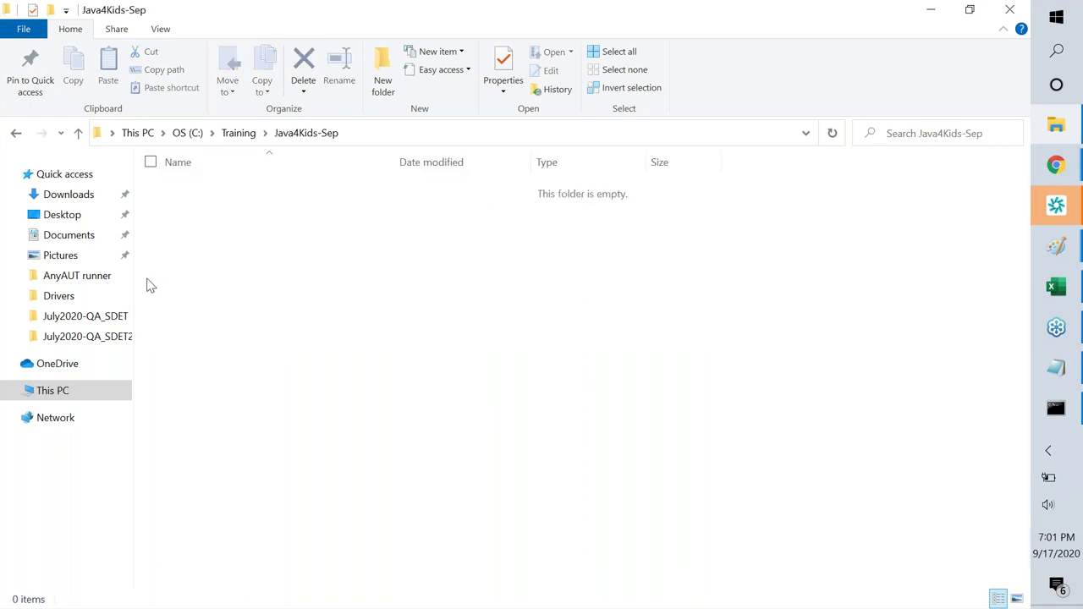
pyautogui.rightClick(260, 257)
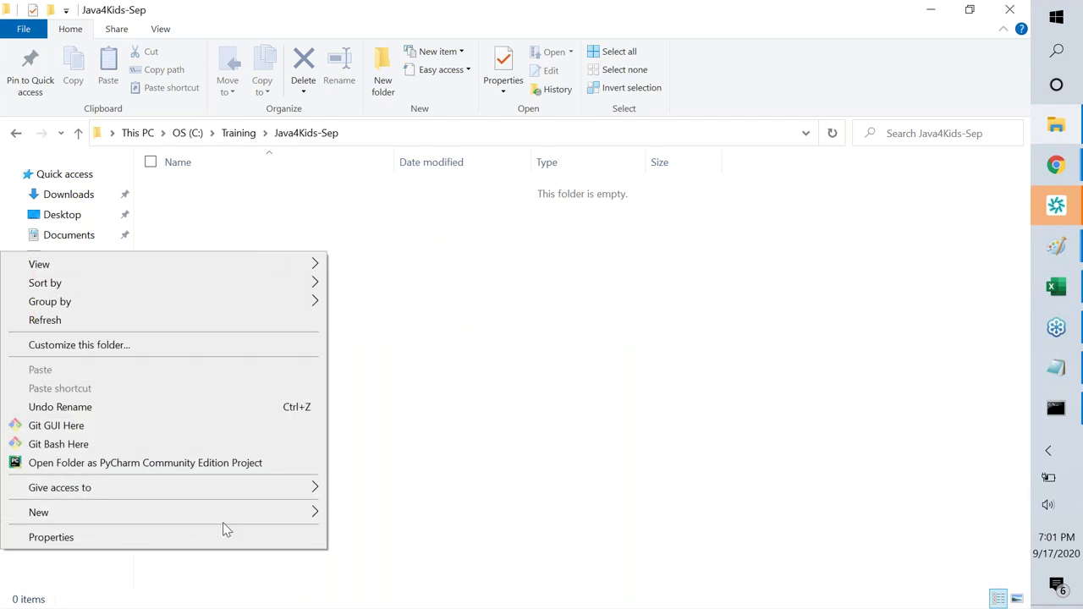
pyautogui.moveTo(254, 513)
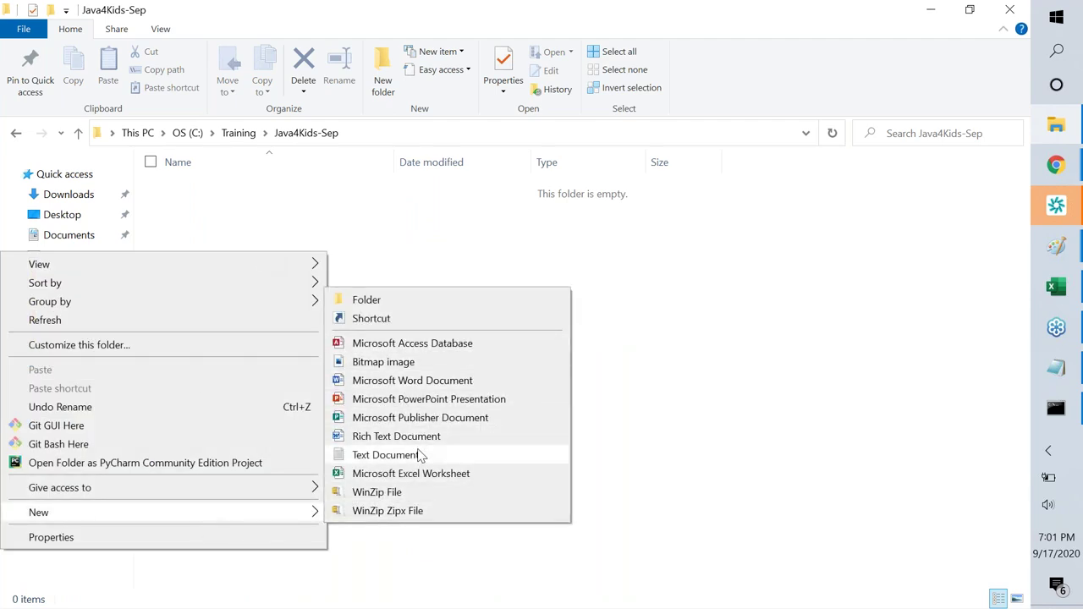
pyautogui.click(385, 454)
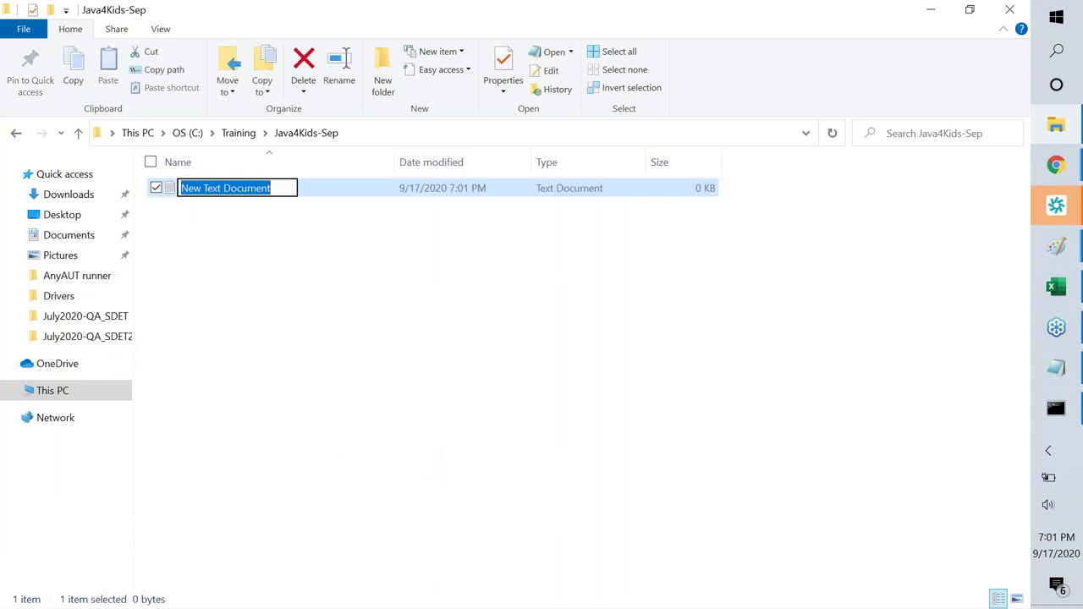
pyautogui.write('m')
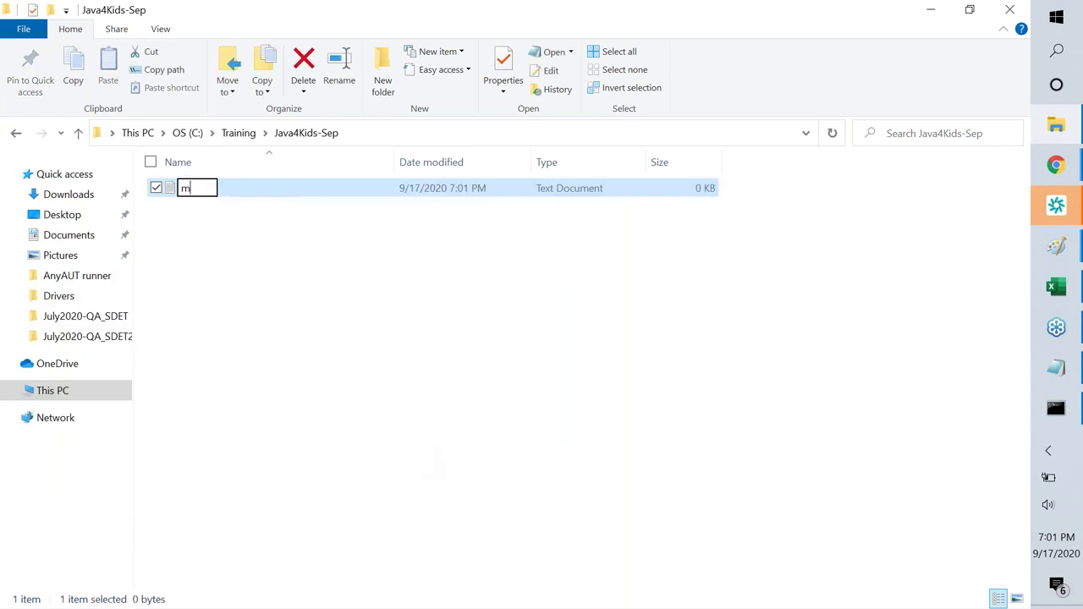
pyautogui.write('yJava1')
pyautogui.press('Return')
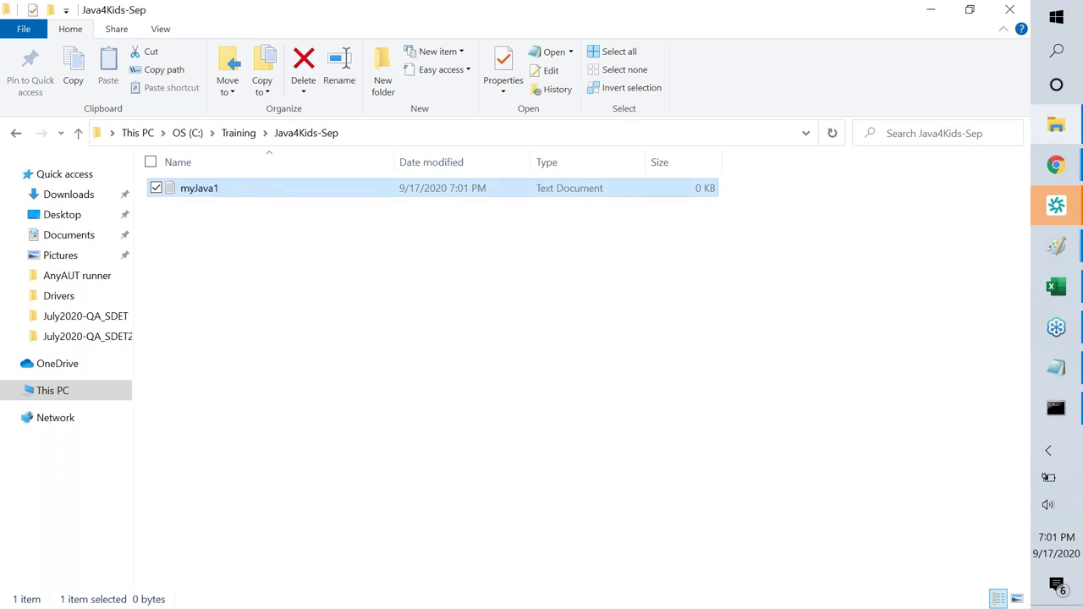
# - Open myJava1 in Notepad and write an empty class, public class myJava1, with opening and closing braces
pyautogui.press('Return')
pyautogui.press('super+Up')
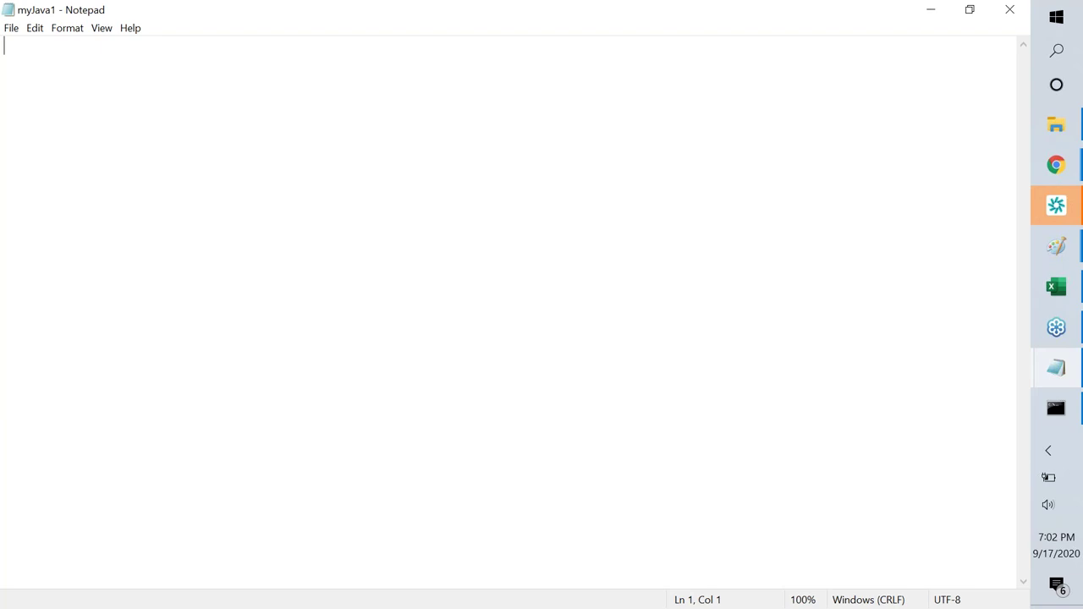
pyautogui.write('publiv')
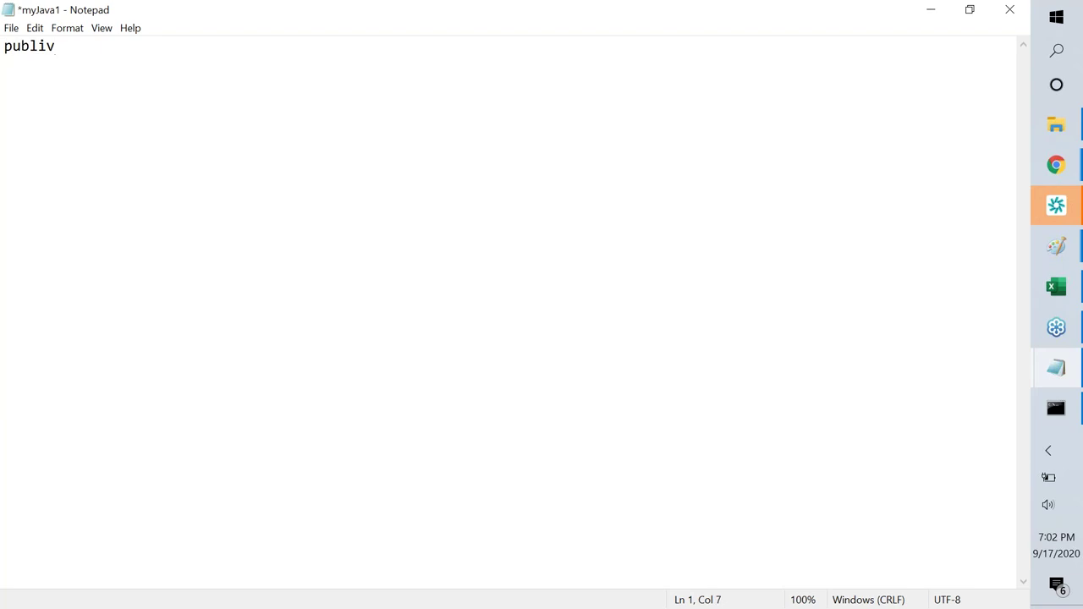
pyautogui.press('BackSpace')
pyautogui.write('c class myJava1')
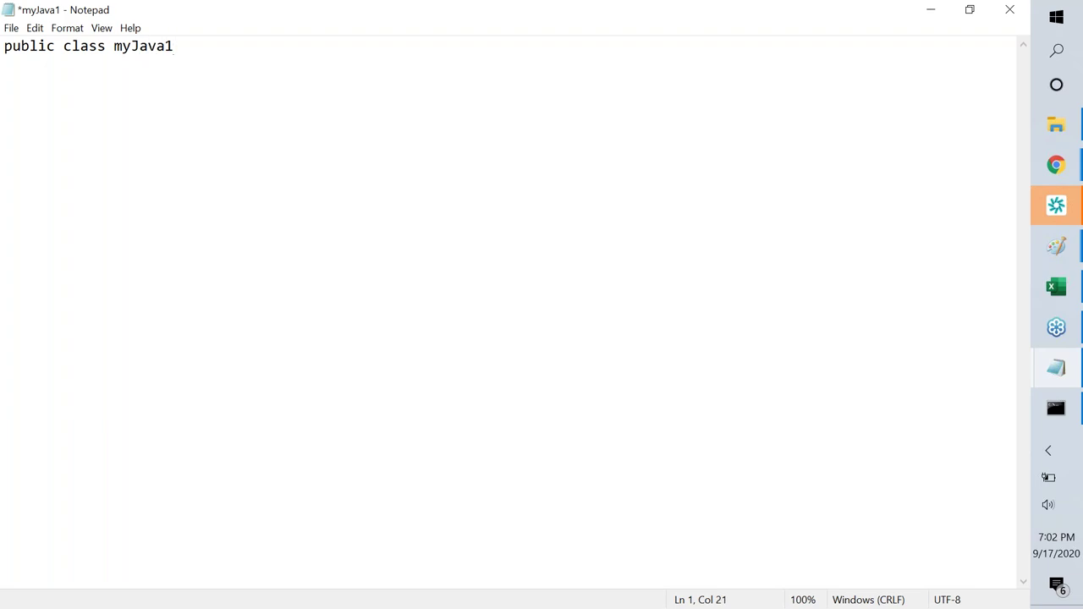
pyautogui.write('{')
pyautogui.press('BackSpace')
pyautogui.write('{')
pyautogui.press('BackSpace')
pyautogui.write('{')
pyautogui.press('Return')
pyautogui.press('Return')
pyautogui.write('}')
# - Write the indented method header public static void main(String[] args) inside the myJava1 class
pyautogui.click(4, 65)
pyautogui.write('pub')
pyautogui.press('BackSpace')
pyautogui.press('BackSpace')
pyautogui.press('BackSpace')
pyautogui.press('Tab')
pyautogui.write('public static vo')
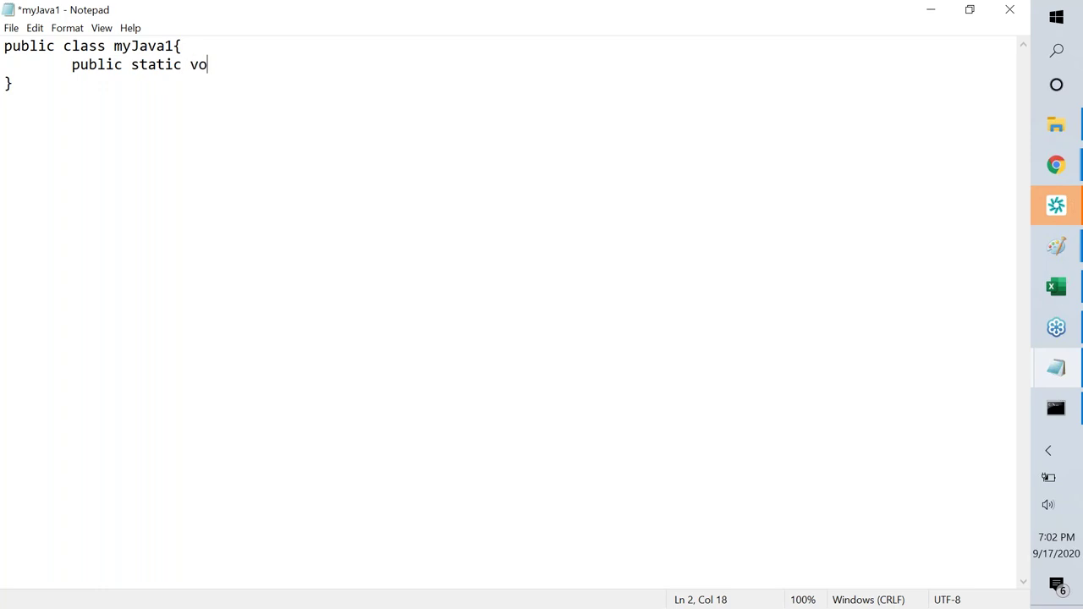
pyautogui.write('id main(String')
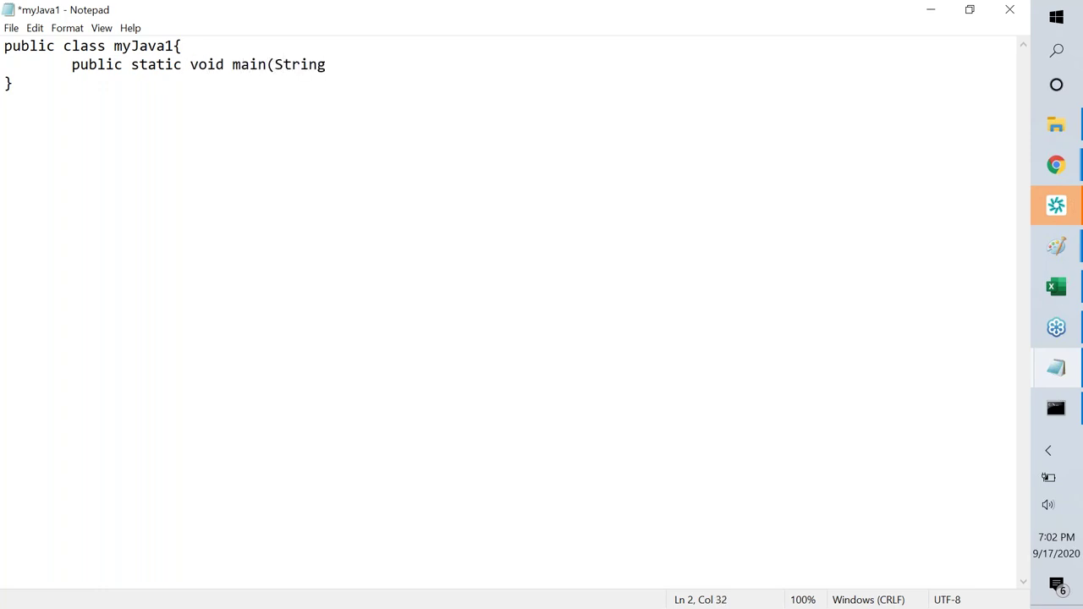
pyautogui.write('[] args')
pyautogui.write('_(')
pyautogui.press('BackSpace')
pyautogui.press('BackSpace')
pyautogui.write(')')
# - Add the main method's indented opening and closing braces on separate lines, leaving an empty line between them
pyautogui.write('{')
pyautogui.press('Return')
pyautogui.press('Tab')
pyautogui.press('Right')
pyautogui.press('Return')
pyautogui.press('Tab')
pyautogui.press('Return')
pyautogui.press('Tab')
pyautogui.write('}')
# - Write the indented statement System.Out.Println("Hello to coding"); between the main method's braces
pyautogui.click(72, 102)
pyautogui.press('Tab')
pyautogui.write('Sys')
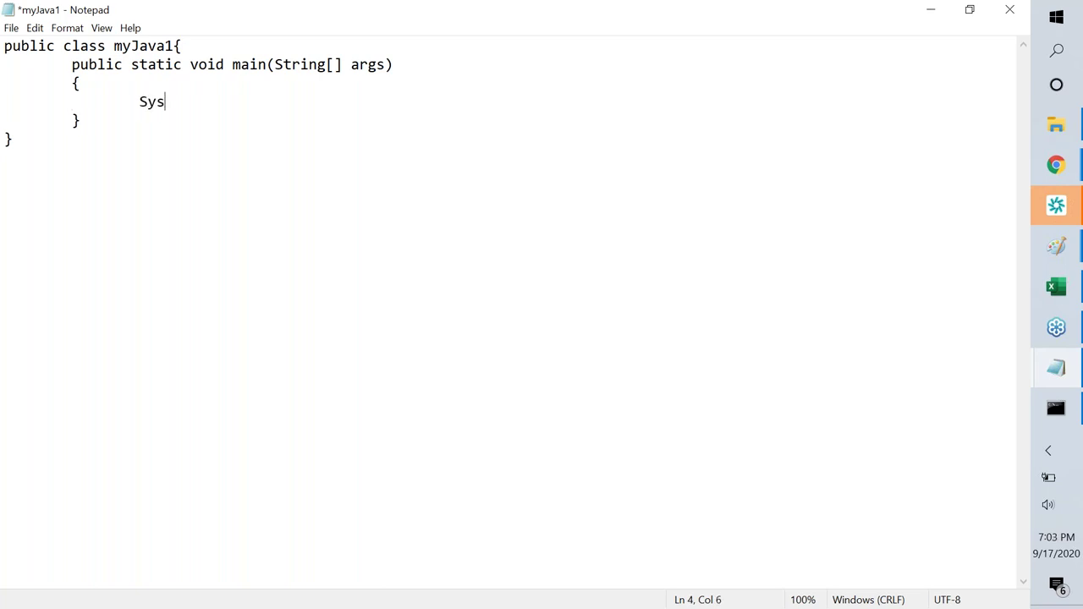
pyautogui.write('tem.Out.Print')
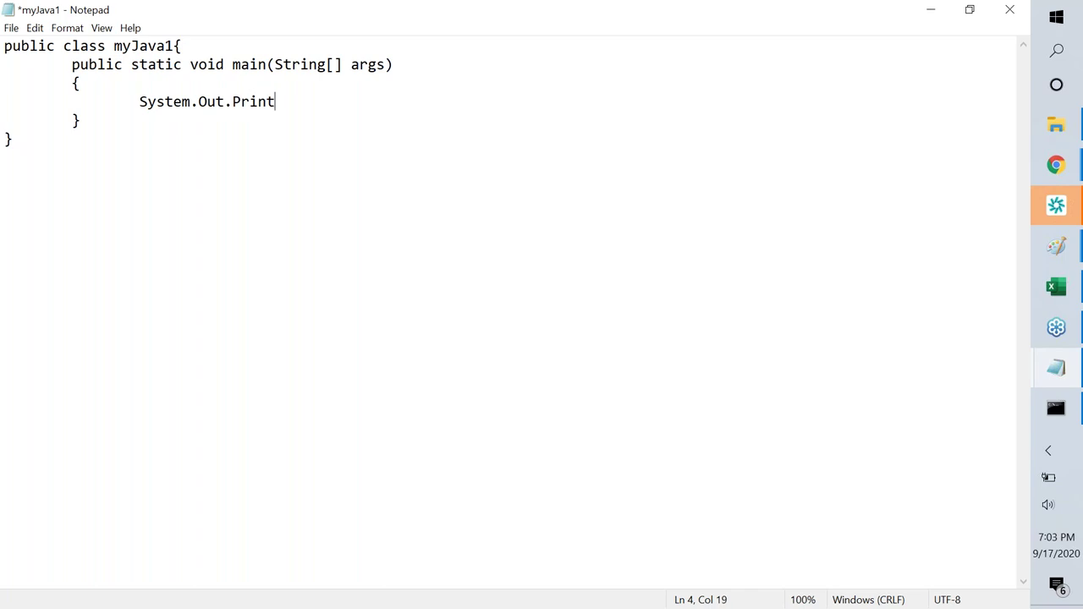
pyautogui.write('ln("Hello to coding"')
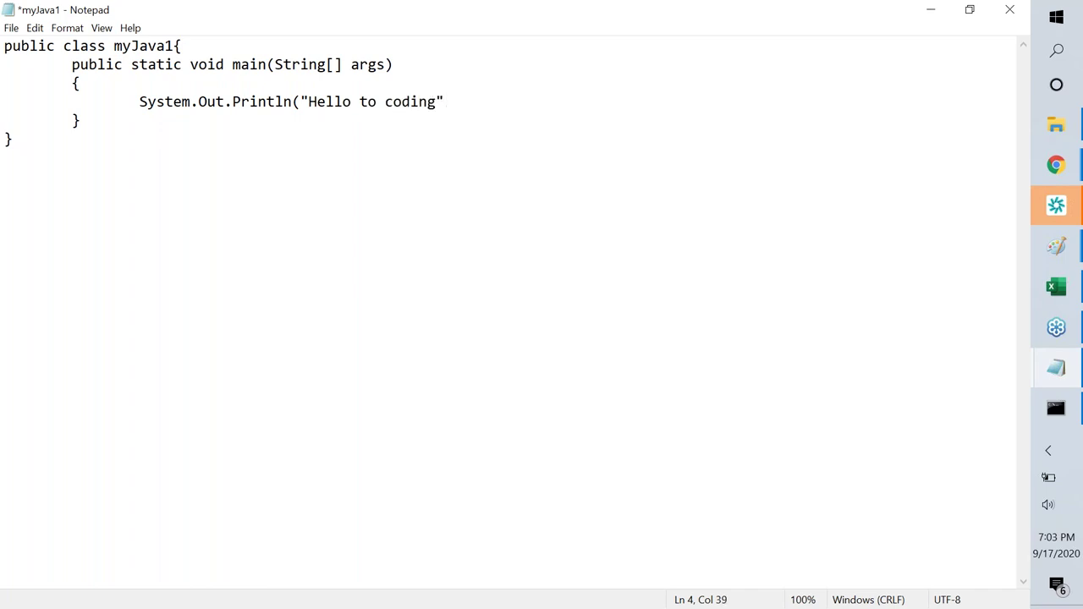
pyautogui.write(')')
pyautogui.write(';')
# - Correct the capitals in the print statement so that it reads System.out.println
pyautogui.press('Left')
pyautogui.press('Left')
pyautogui.press('Left')
pyautogui.press('Left')
pyautogui.press('Left')
pyautogui.press('Left')
pyautogui.press('Left')
pyautogui.press('Left')
pyautogui.press('Left')
pyautogui.press('Left')
pyautogui.press('Left')
pyautogui.press('Left')
pyautogui.press('Left')
pyautogui.press('Left')
pyautogui.press('Left')
pyautogui.press('Left')
pyautogui.press('Left')
pyautogui.press('Left')
pyautogui.press('Left')
pyautogui.press('Left')
pyautogui.press('Right')
pyautogui.press('Right')
pyautogui.press('BackSpace')
pyautogui.write('p')
pyautogui.press('Left')
pyautogui.press('Left')
pyautogui.press('Left')
pyautogui.press('Left')
pyautogui.press('Left')
pyautogui.press('Right')
pyautogui.press('BackSpace')
pyautogui.write('o')
# - Save the code in the Java4Kids-Sep folder as myJava1.java with the file type All Files
pyautogui.hotkey('alt', 'f')
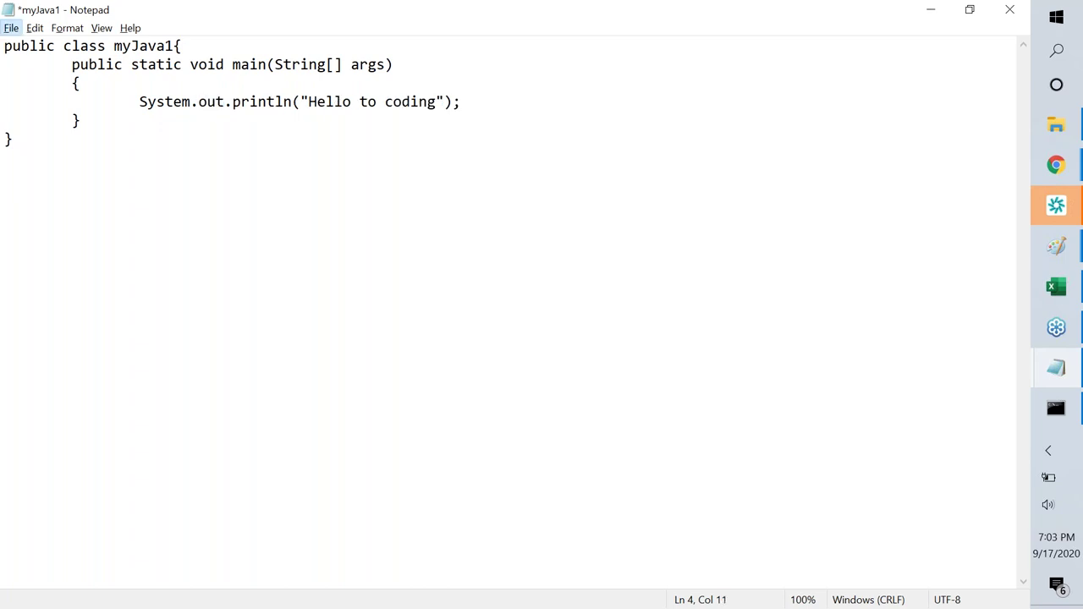
pyautogui.press('Escape')
pyautogui.press('Escape')
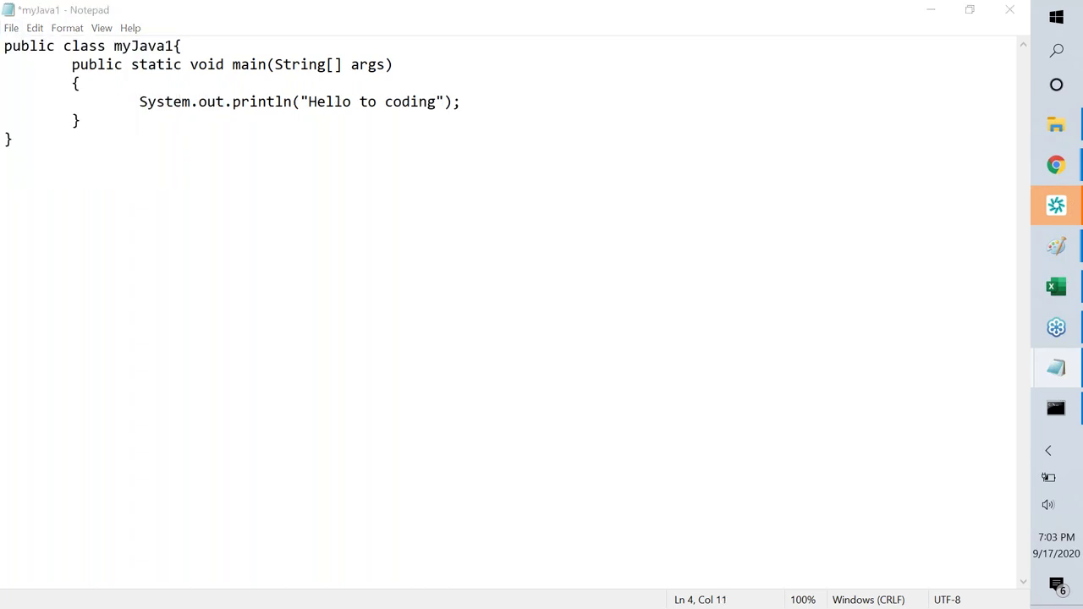
pyautogui.hotkey('ctrl', 's')
pyautogui.press('End')
pyautogui.write('.j')
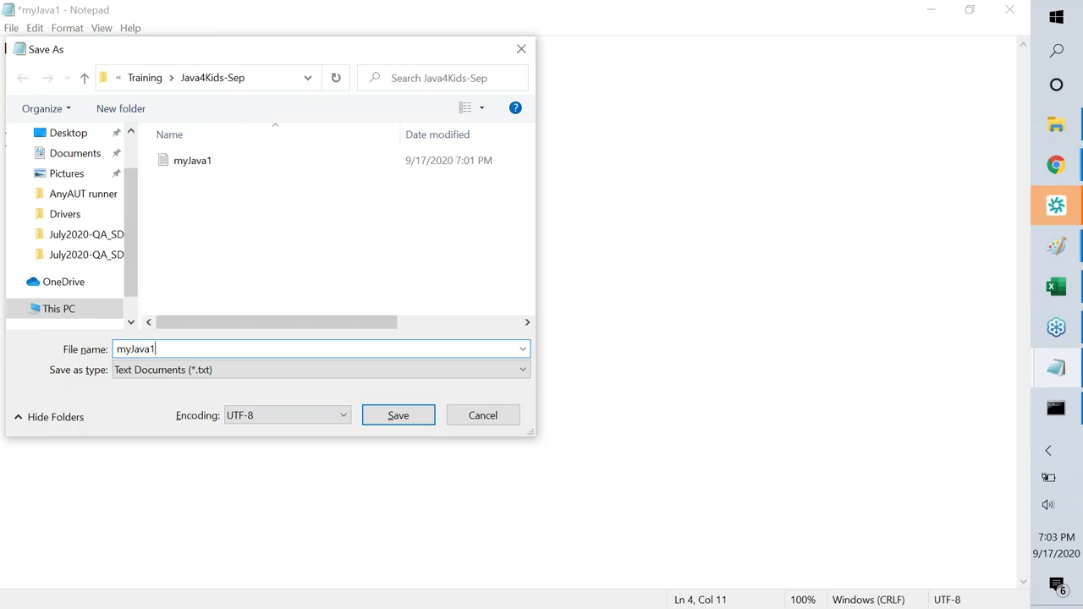
pyautogui.write('A')
pyautogui.press('BackSpace')
pyautogui.write('ava')
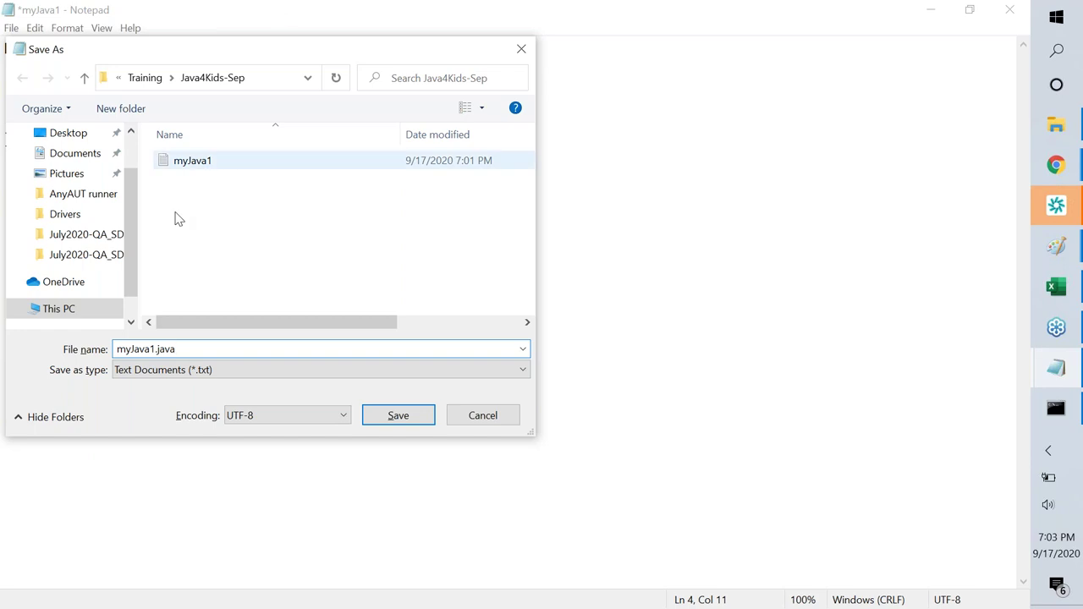
pyautogui.click(216, 370)
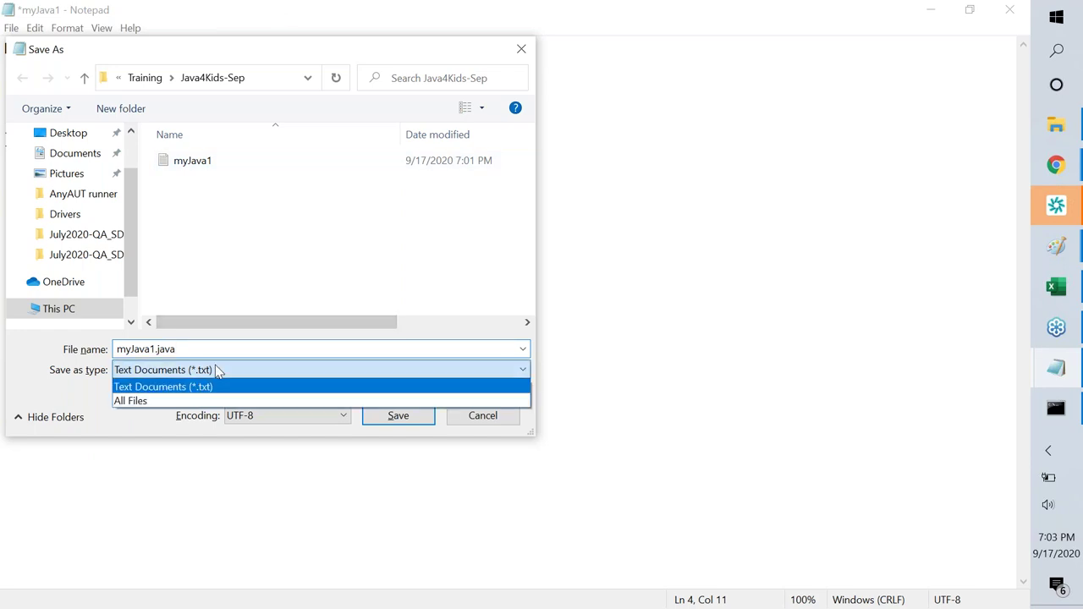
pyautogui.click(150, 401)
pyautogui.click(402, 415)
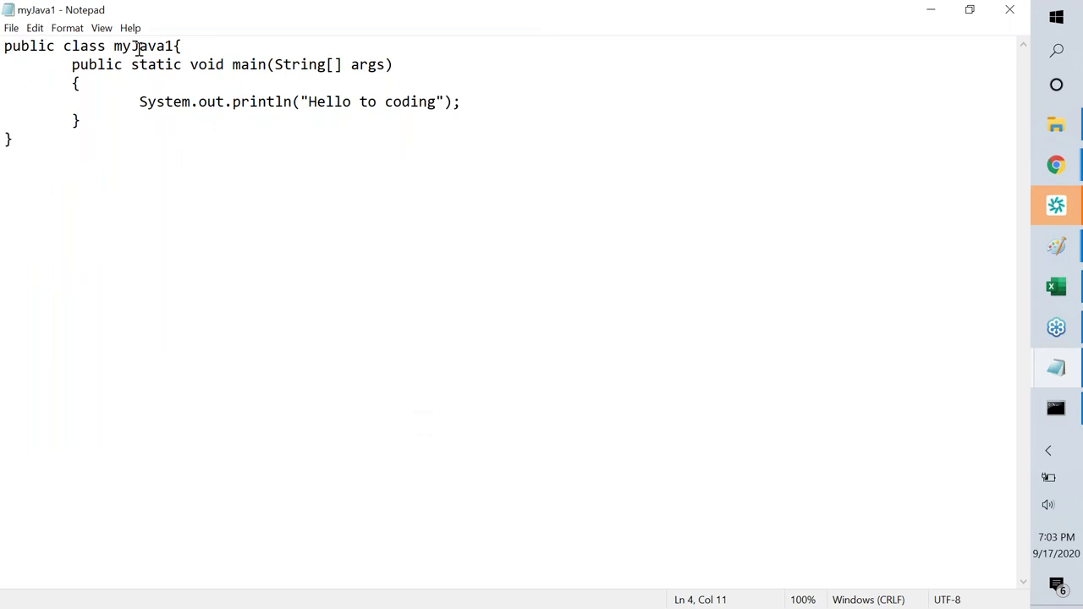
# - Highlight the word main in the method header and save the file again
pyautogui.doubleClick(255, 63)
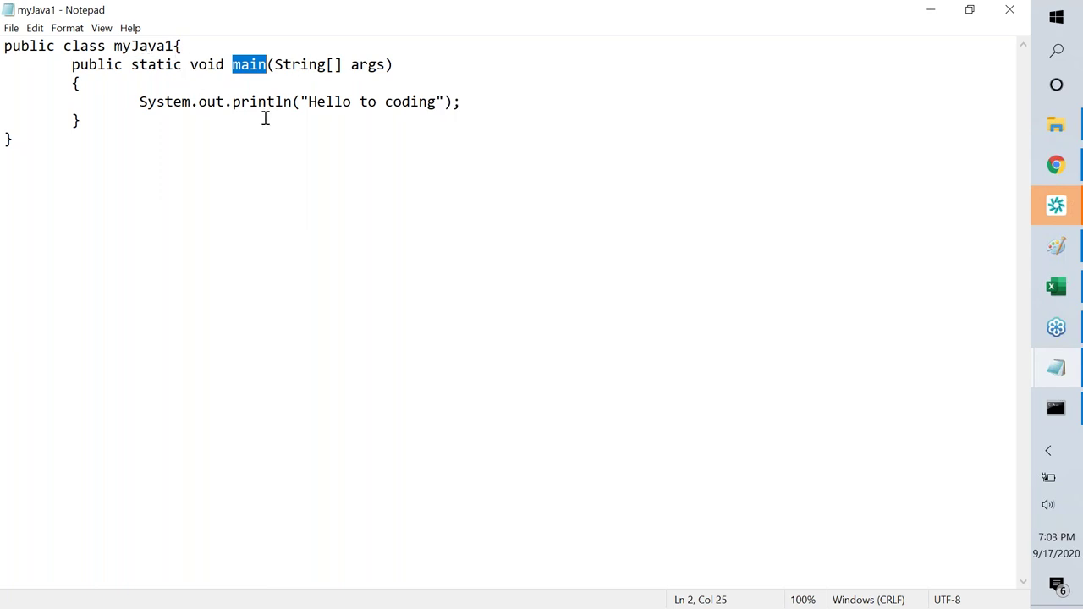
pyautogui.click(14, 30)
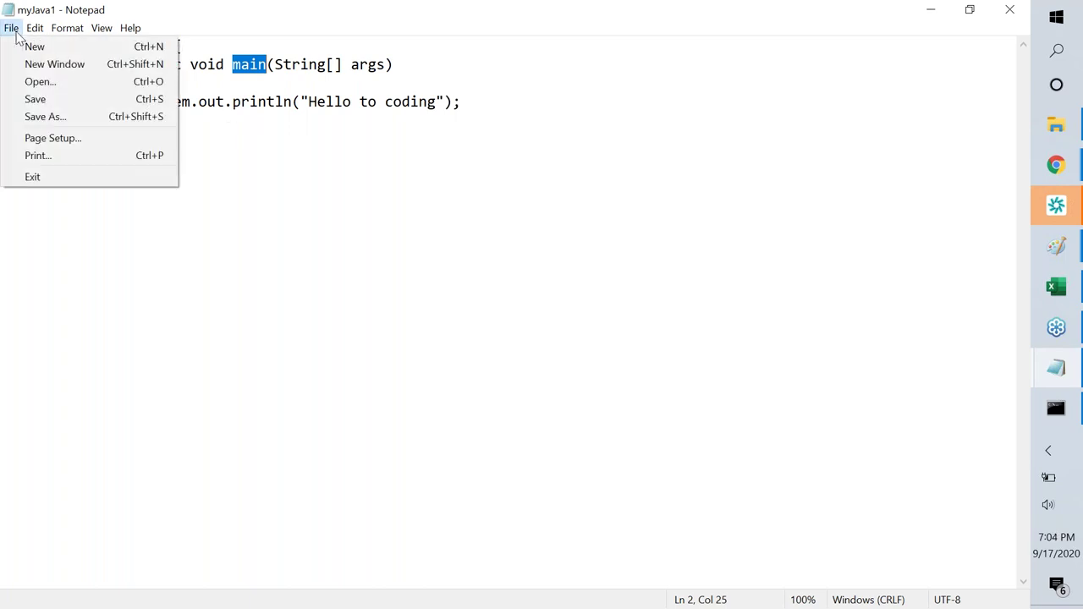
pyautogui.click(46, 102)
# - Switch to the Command Prompt and change the directory to the C: root and into the Training folder
pyautogui.hotkey('alt', 'Tab')
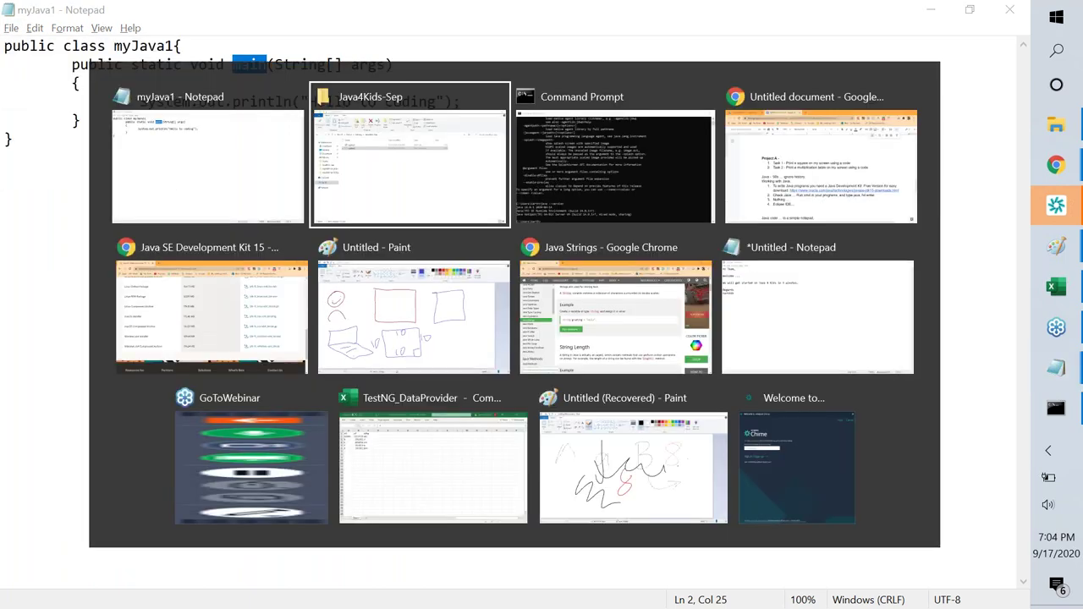
pyautogui.hotkey('alt', 'Tab')
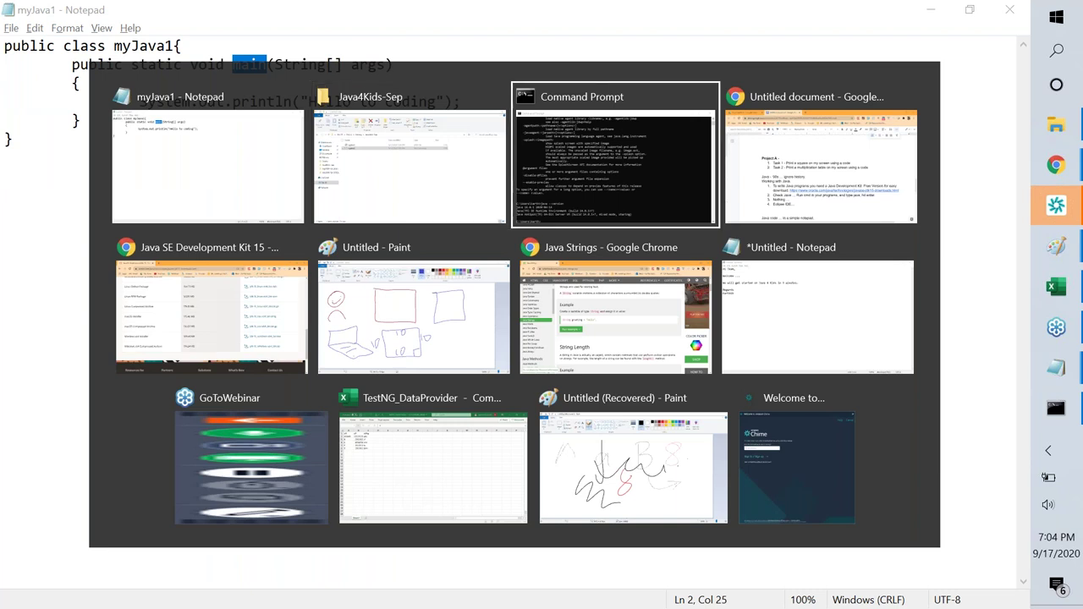
pyautogui.write('cd\\')
pyautogui.press('Return')
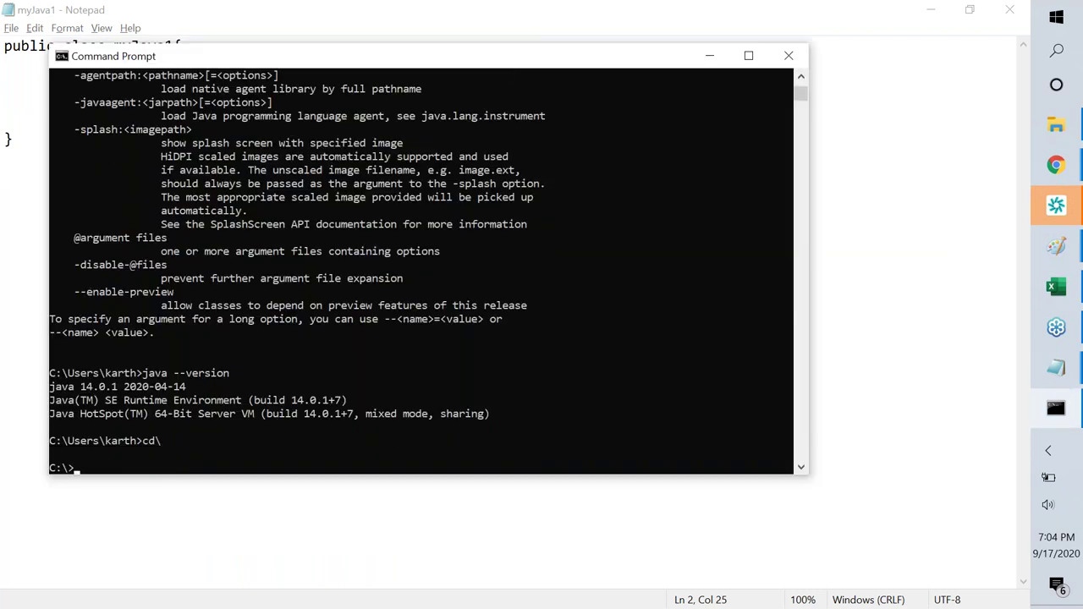
pyautogui.write('cd')
pyautogui.hotkey('alt', 'Tab')
pyautogui.hotkey('alt', 'Tab')
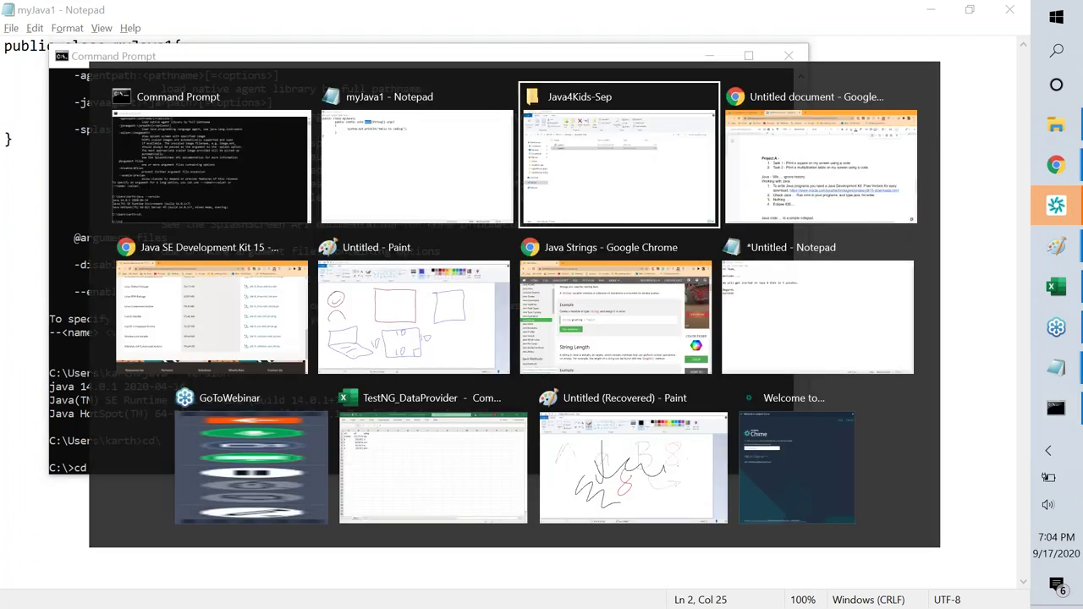
pyautogui.hotkey('alt', 'Tab')
pyautogui.write('Training')
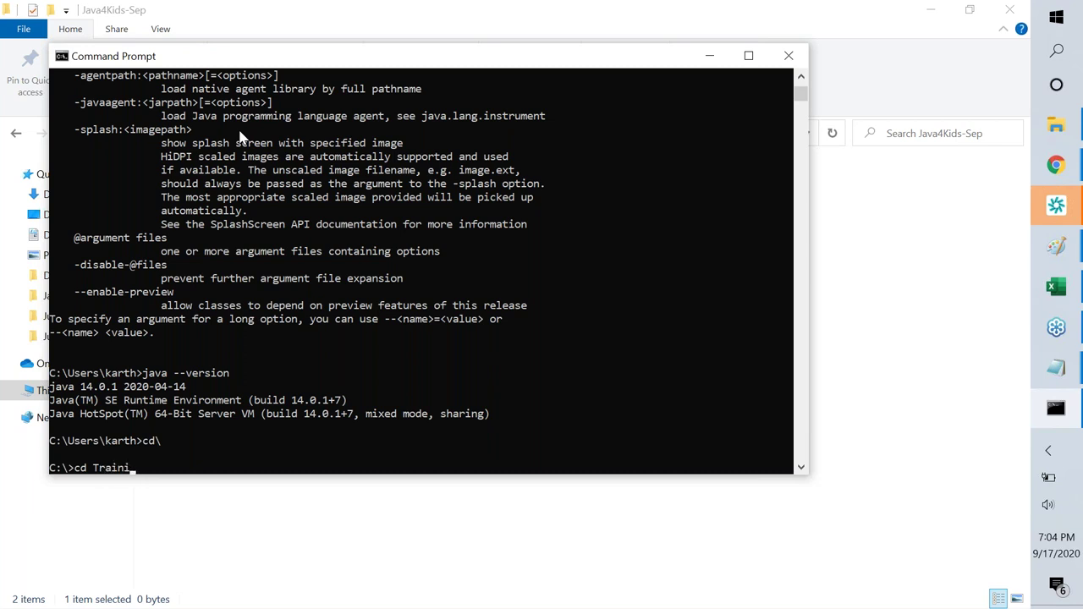
pyautogui.press('Return')
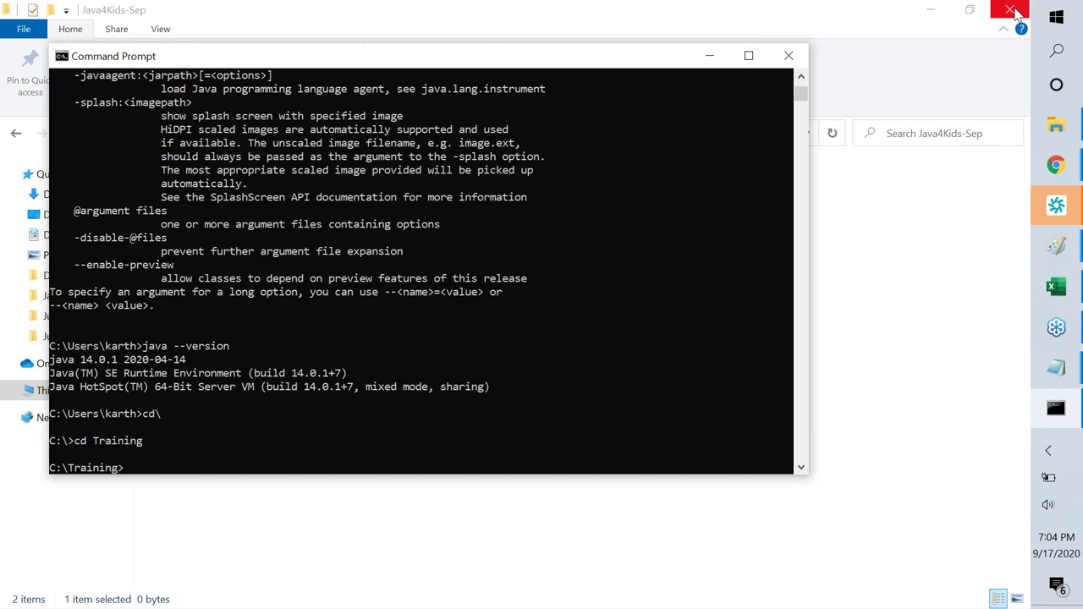
# - Check the Java installation in a second Command Prompt by running java and java --version, and minimize that window
pyautogui.click(1059, 22)
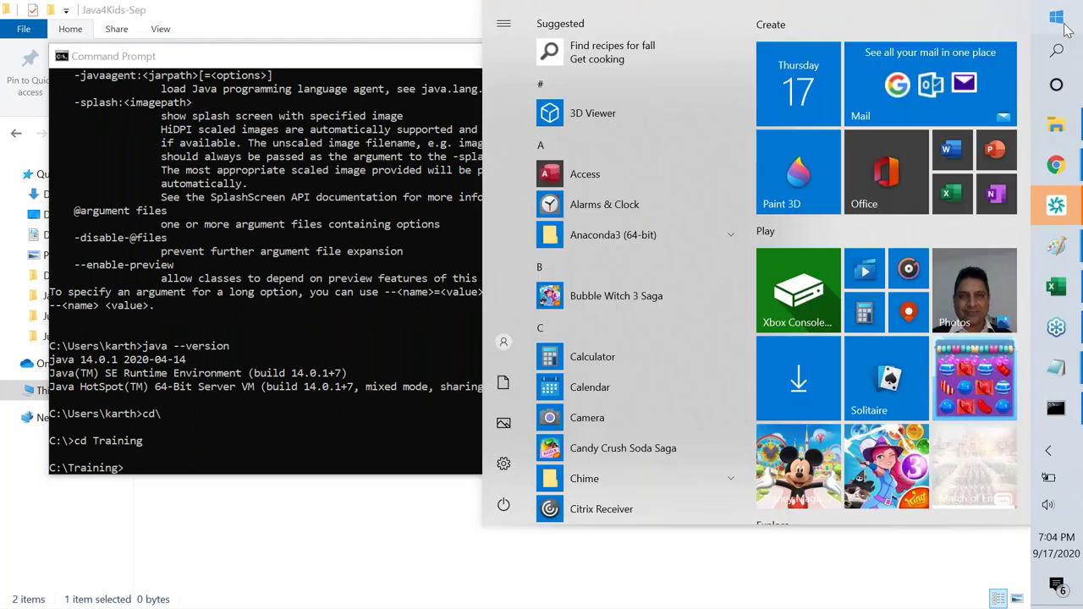
pyautogui.write('cm')
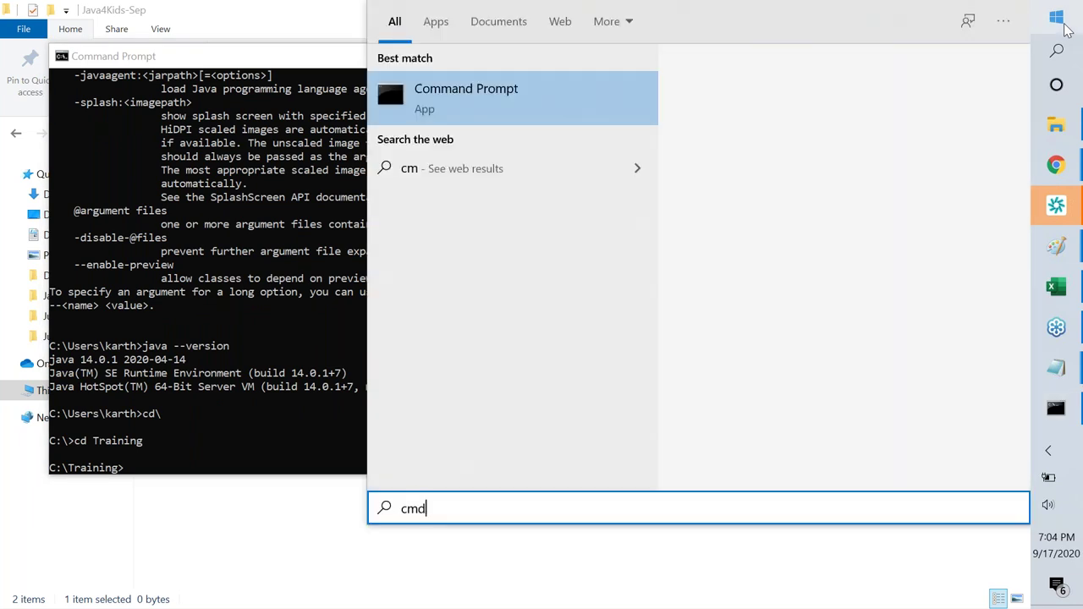
pyautogui.write('d')
pyautogui.press('Return')
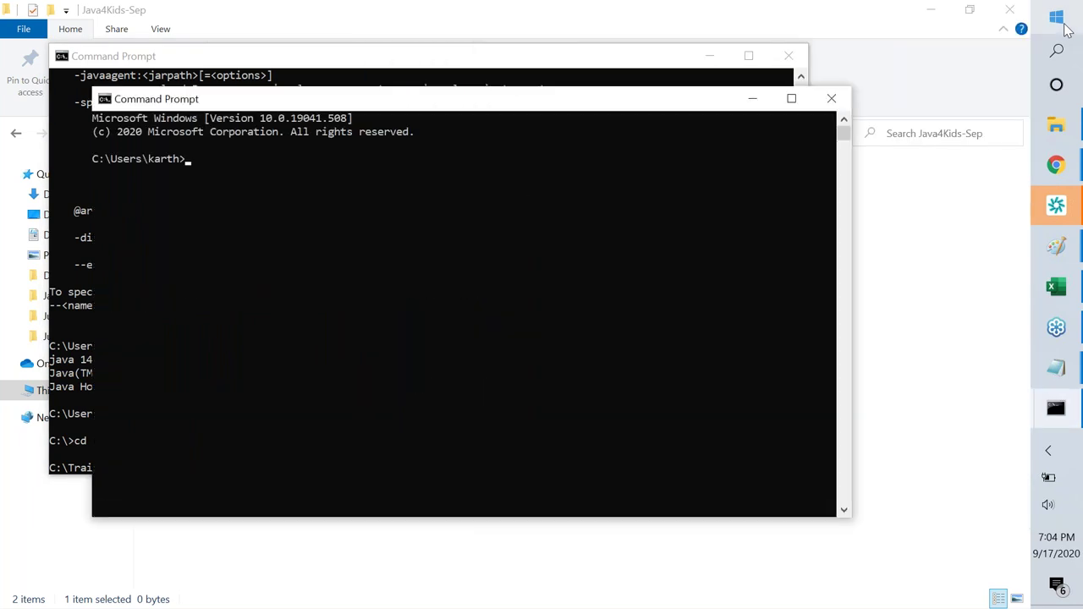
pyautogui.write('java')
pyautogui.press('Return')
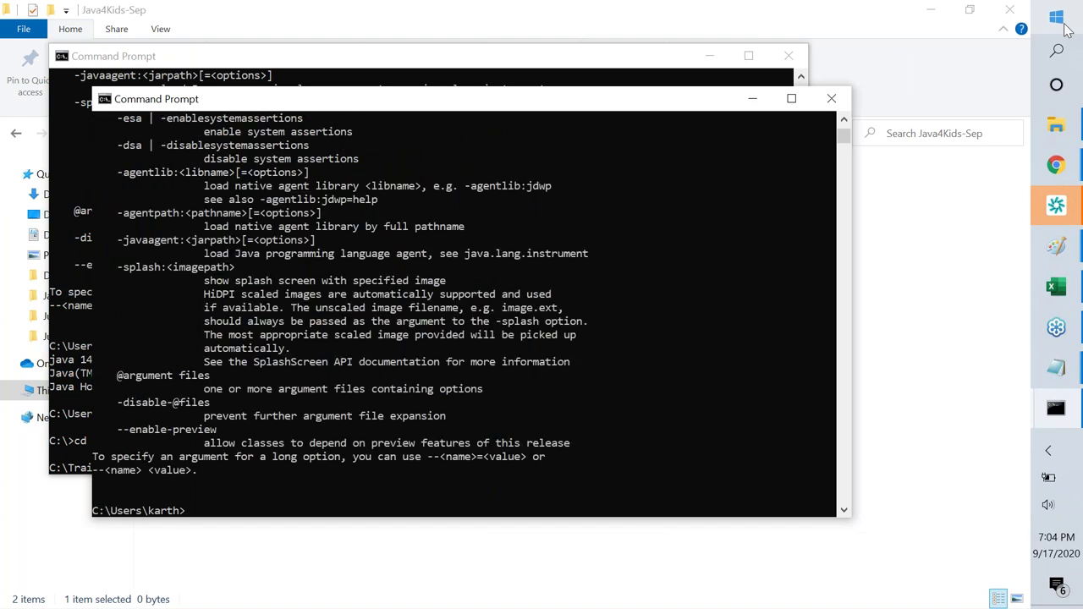
pyautogui.write('java --version')
pyautogui.press('Return')
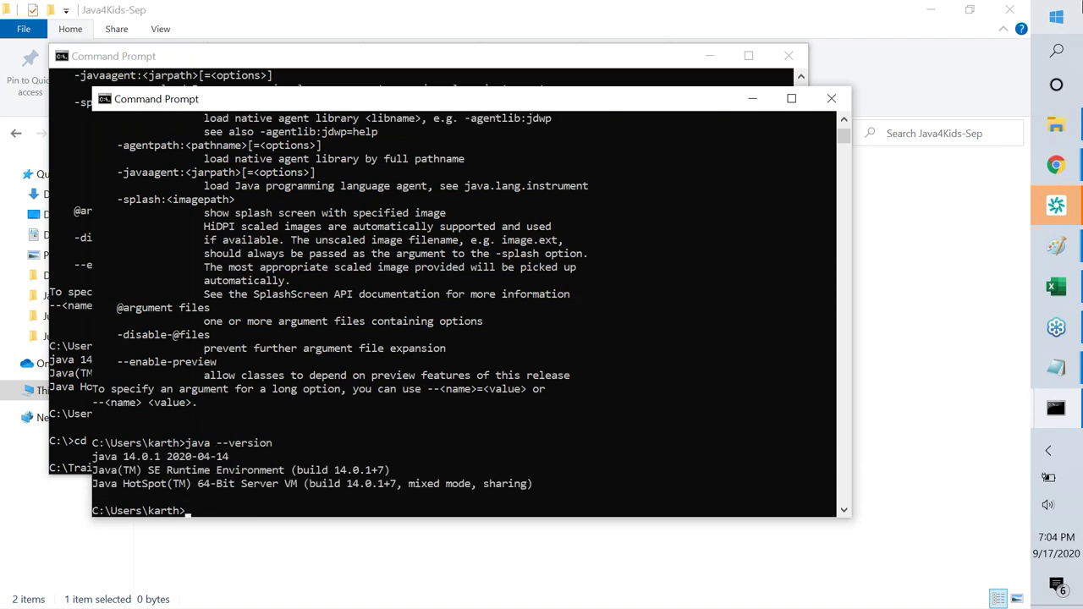
pyautogui.click(753, 100)
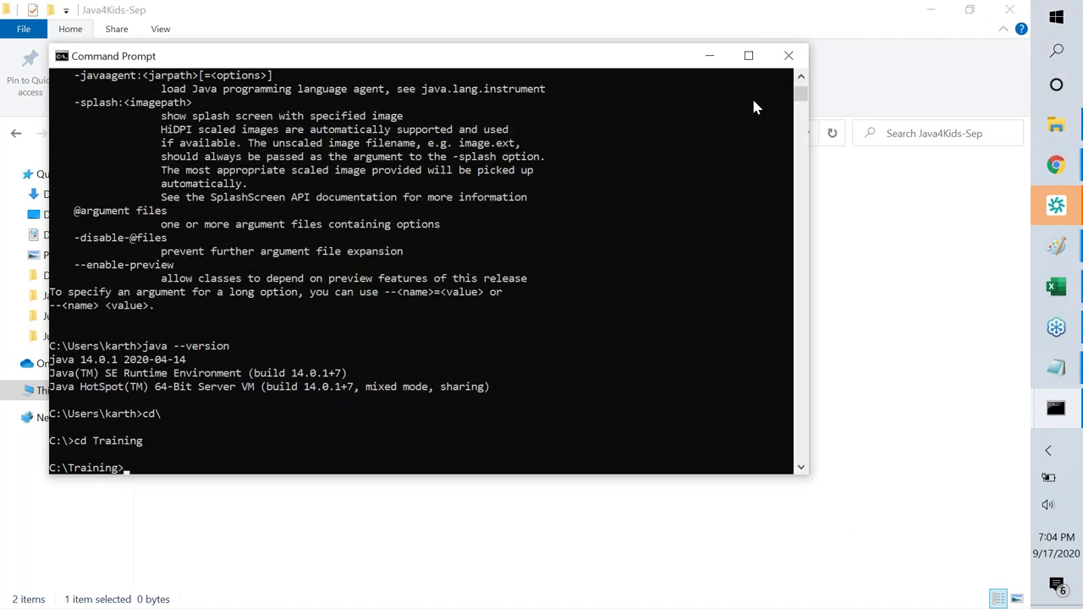
# - List the contents of C:\Training and look for the Java4Kids-Sep folder
pyautogui.write('dir')
pyautogui.press('Return')
pyautogui.scroll(5, 442, 205)
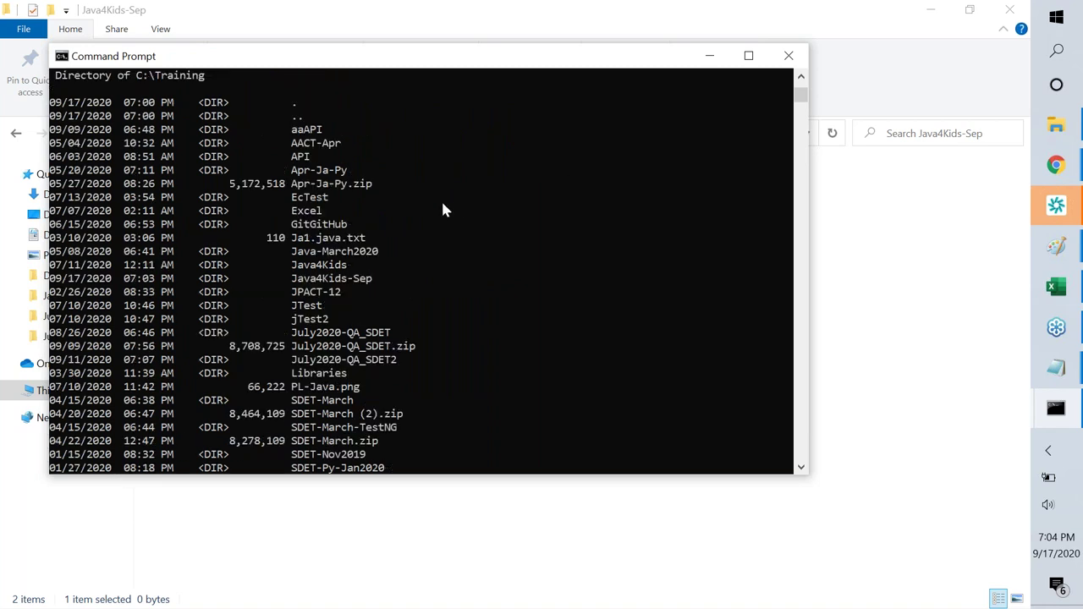
pyautogui.scroll(-3, 404, 366)
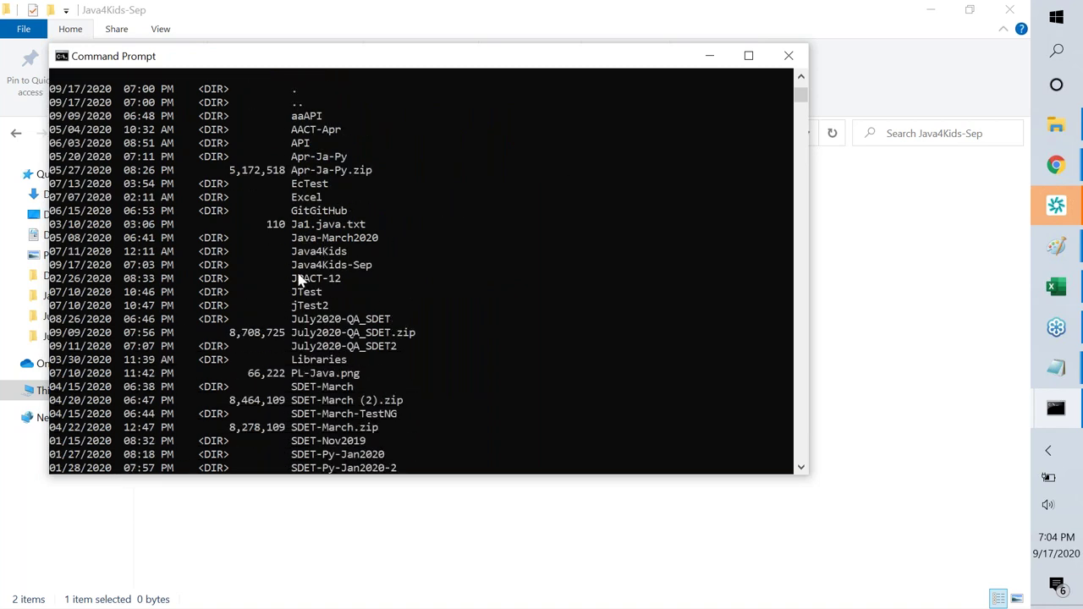
pyautogui.scroll(-5, 377, 278)
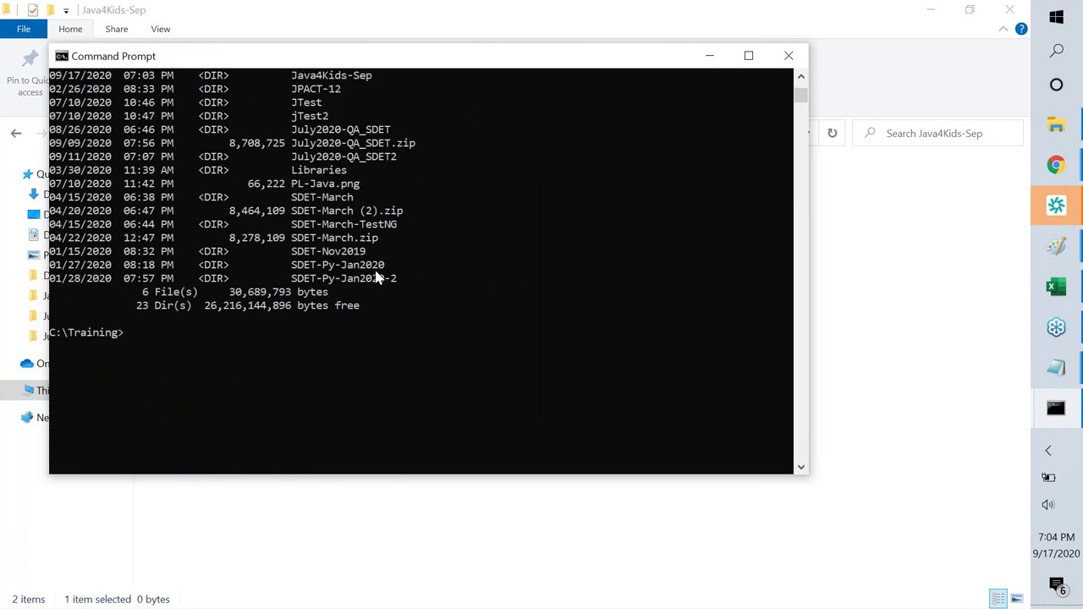
# - Change into the Java4Kids-Sep directory and list its files
pyautogui.write('cd Java4Kids-Sep')
pyautogui.press('Return')
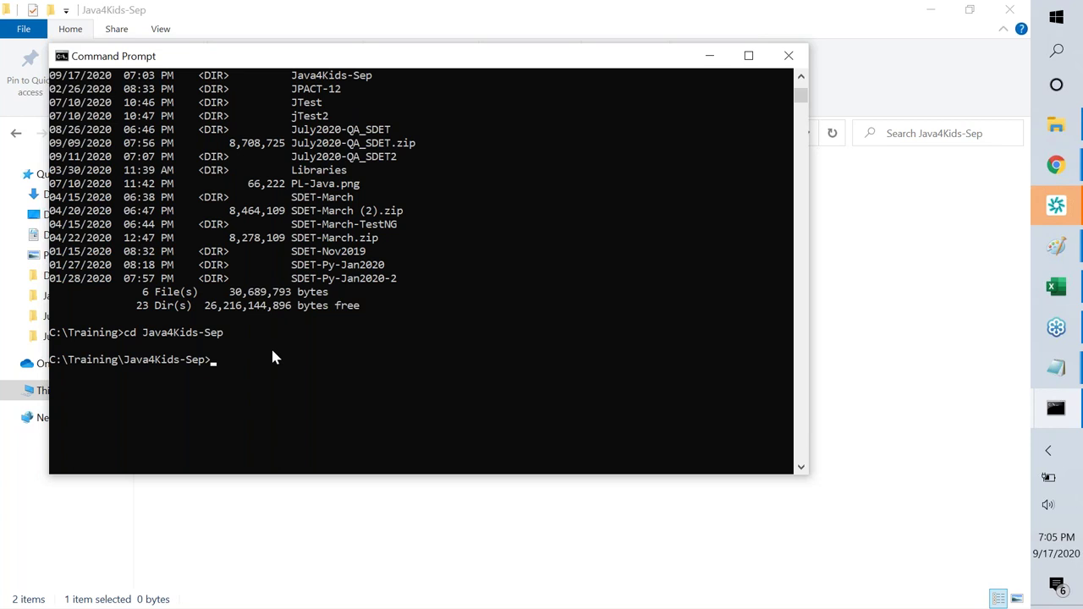
pyautogui.write('dir')
pyautogui.press('Return')
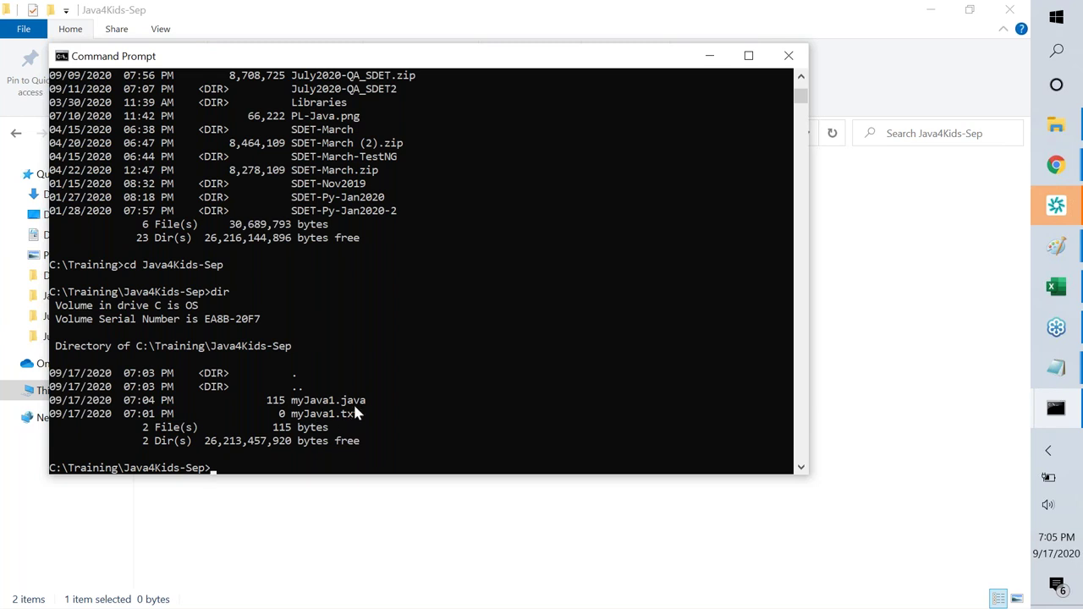
# - Switch to the Java4Kids-Sep folder in File Explorer and delete the empty myJava1 text document
pyautogui.hotkey('alt', 'Tab')
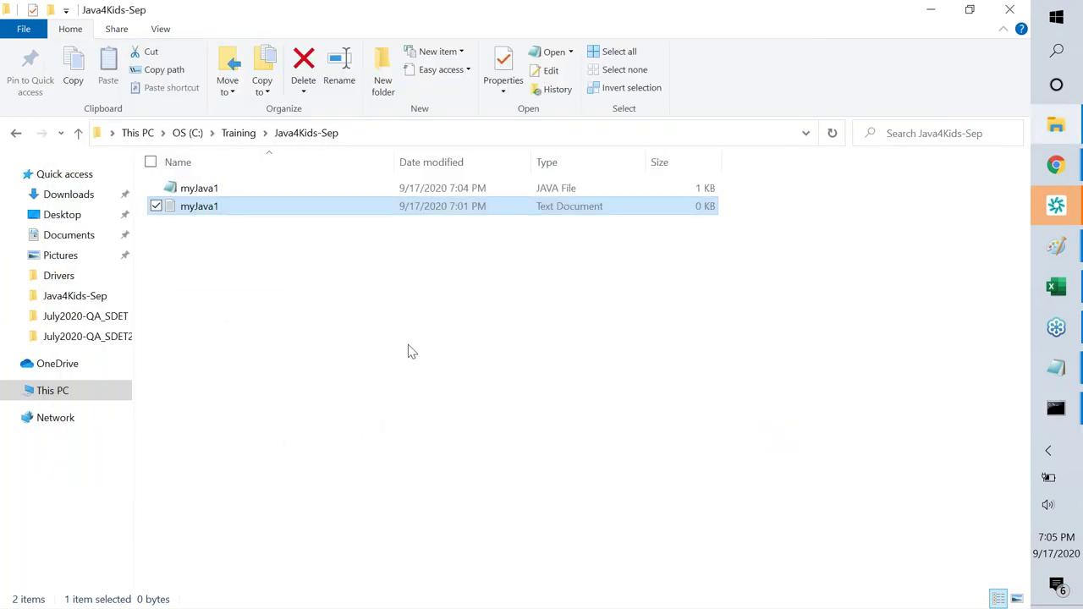
pyautogui.click(310, 321)
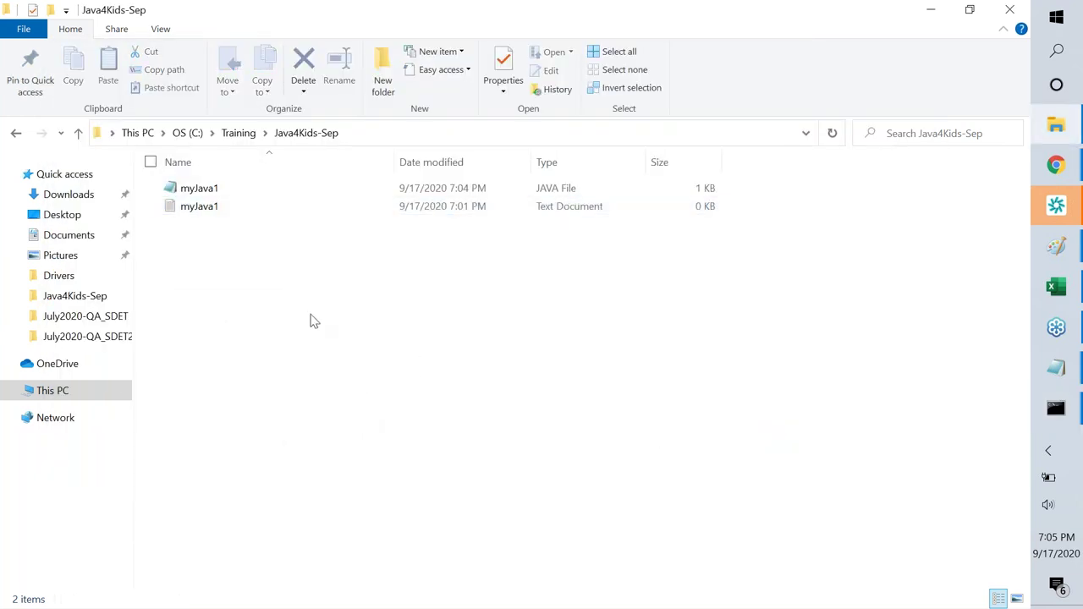
pyautogui.click(225, 208)
pyautogui.press('Delete')
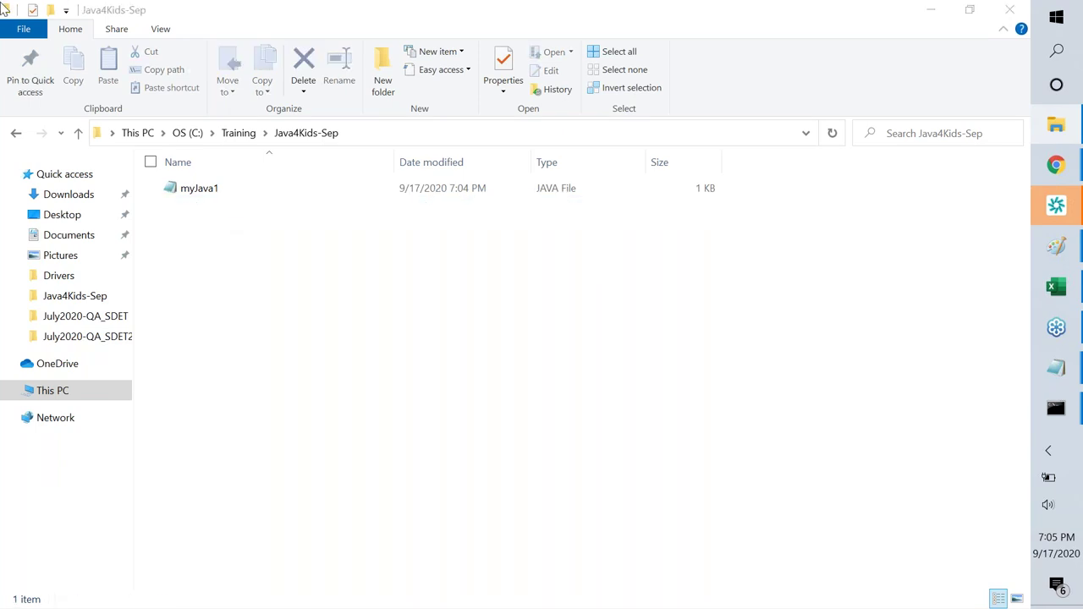
# - Open the myJava1 Java file in Notepad and highlight the text Hello to coding in the print statement
pyautogui.doubleClick(203, 190)
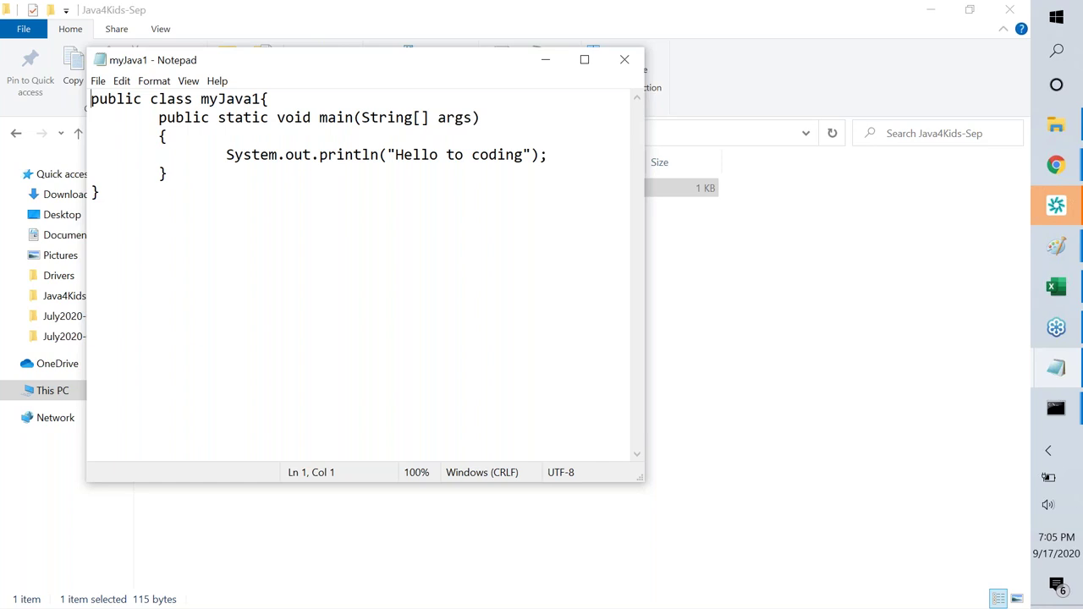
pyautogui.click(396, 148)
pyautogui.hotkey('shift', 'Right')
pyautogui.hotkey('shift', 'Right')
pyautogui.hotkey('shift', 'Right')
pyautogui.hotkey('shift', 'Right')
pyautogui.hotkey('shift', 'Right')
pyautogui.hotkey('shift', 'Right')
pyautogui.hotkey('shift', 'Right')
pyautogui.hotkey('shift', 'Right')
pyautogui.hotkey('shift', 'Right')
pyautogui.hotkey('shift', 'Right')
pyautogui.hotkey('shift', 'Right')
pyautogui.hotkey('shift', 'Right')
pyautogui.hotkey('shift', 'Right')
pyautogui.hotkey('shift', 'Right')
pyautogui.hotkey('shift', 'Right')
pyautogui.hotkey('shift', 'Right')
pyautogui.hotkey('shift', 'Right')
pyautogui.hotkey('shift', 'Right')
pyautogui.hotkey('shift', 'Left')
pyautogui.hotkey('shift', 'Left')
pyautogui.hotkey('shift', 'Left')
pyautogui.hotkey('shift', 'Left')
pyautogui.hotkey('shift', 'Left')
pyautogui.hotkey('shift', 'Left')
pyautogui.hotkey('shift', 'Left')
pyautogui.hotkey('shift', 'Left')
pyautogui.hotkey('shift', 'Left')
pyautogui.hotkey('shift', 'Right')
pyautogui.hotkey('shift', 'Right')
pyautogui.hotkey('shift', 'Right')
pyautogui.hotkey('shift', 'Right')
pyautogui.hotkey('shift', 'Right')
pyautogui.hotkey('shift', 'Right')
pyautogui.hotkey('shift', 'Right')
pyautogui.hotkey('shift', 'Left')
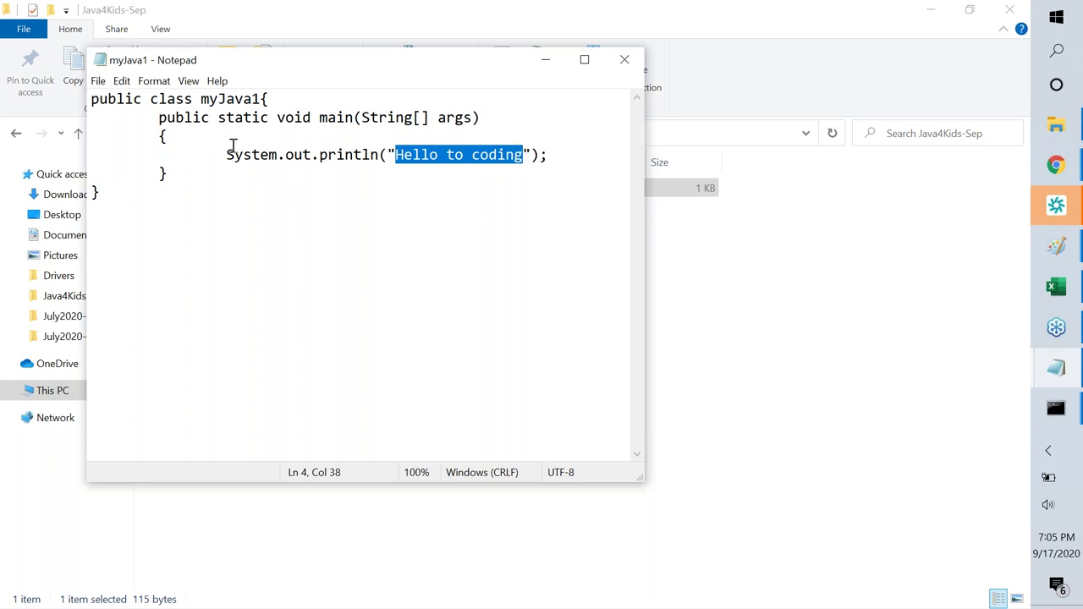
# - Switch to the Google Docs document with the Project A and Java notes in Chrome
pyautogui.hotkey('alt', 'Tab')
pyautogui.hotkey('alt', 'Tab')
pyautogui.hotkey('alt', 'Tab')
pyautogui.hotkey('alt', 'Tab')
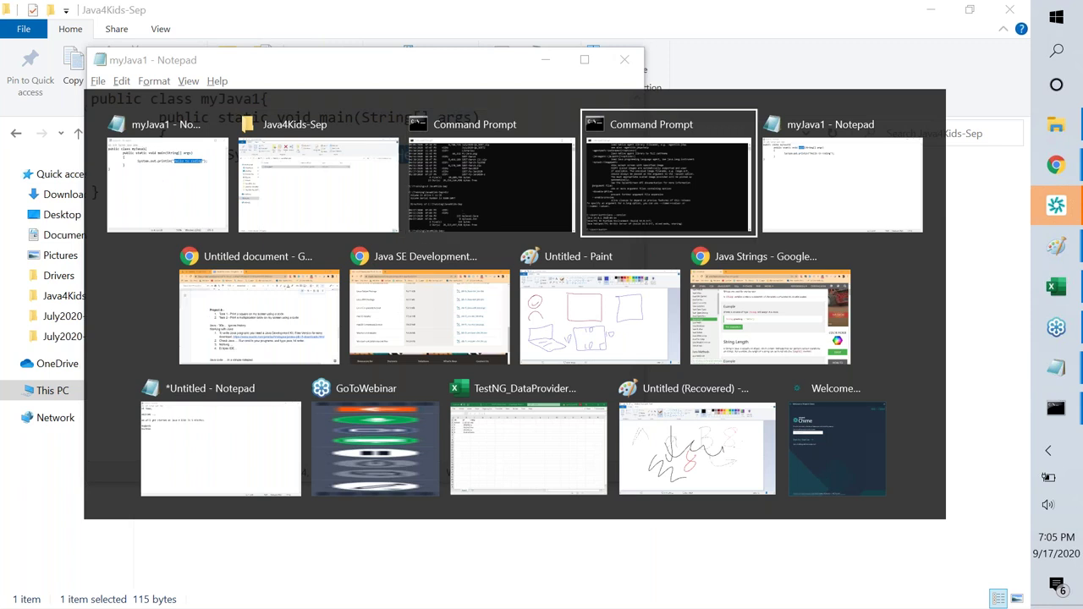
pyautogui.hotkey('alt', 'Tab')
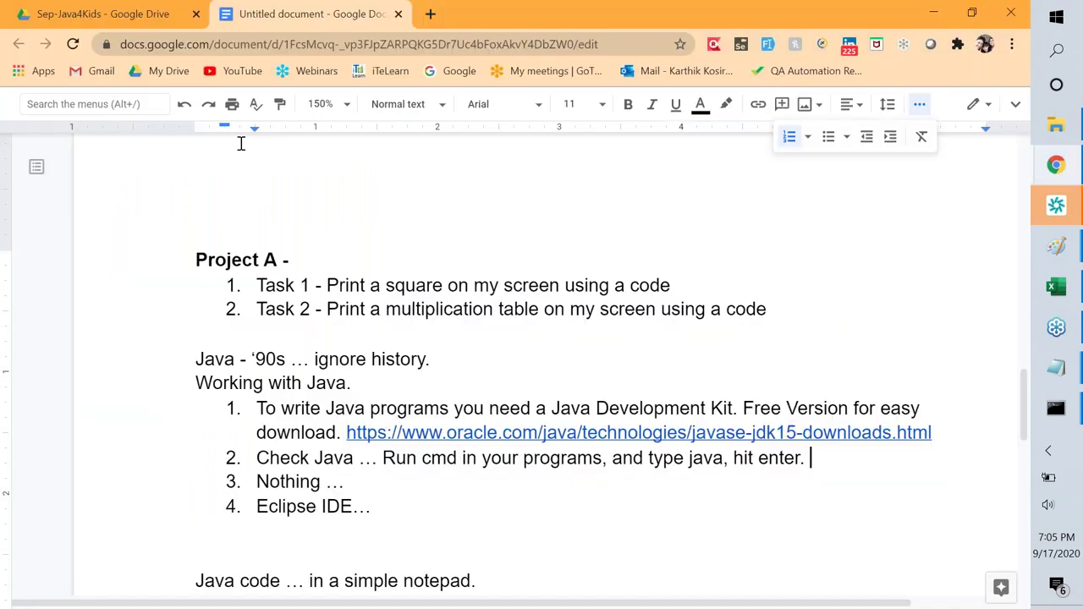
# - Below the line about Java code in a simple notepad, add the lines "Javac myJava1.java" and "Java myJava1"
pyautogui.scroll(-5, 422, 412)
pyautogui.scroll(3, 422, 413)
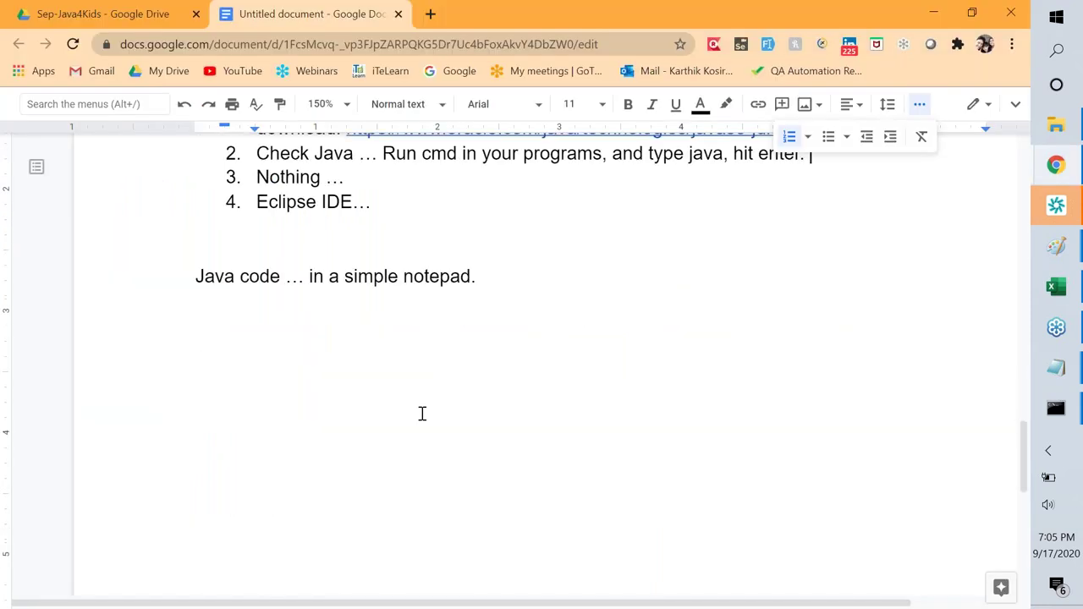
pyautogui.click(497, 273)
pyautogui.press('Return')
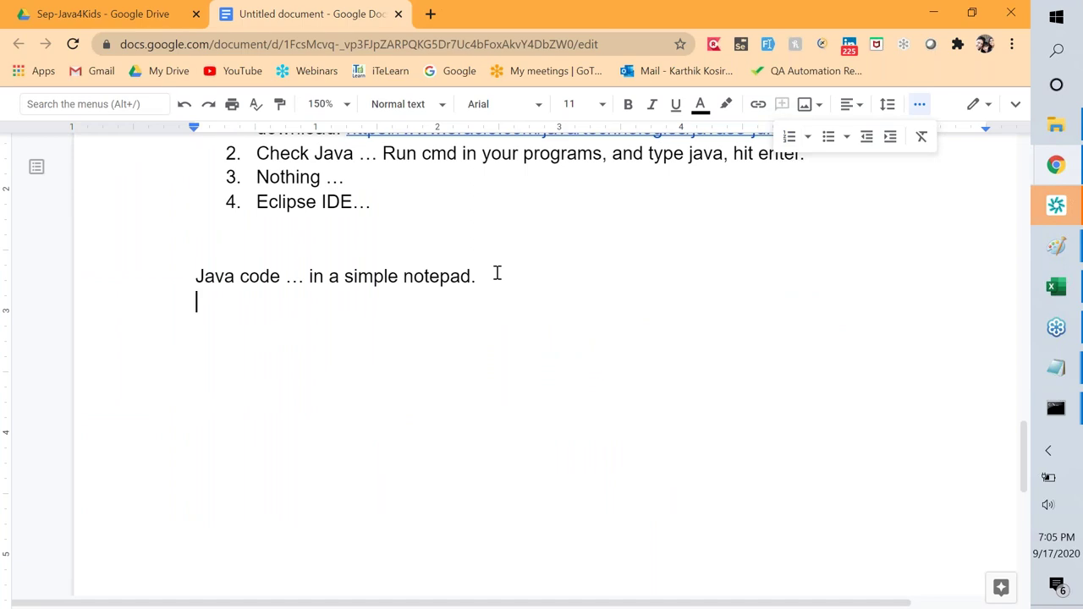
pyautogui.write('javac')
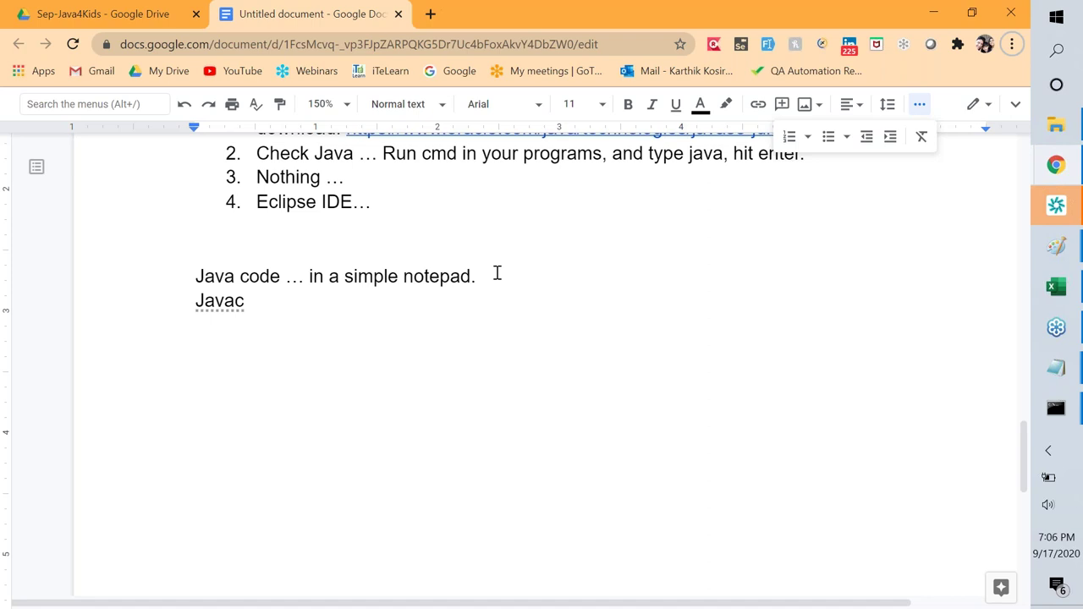
pyautogui.write('myJava1')
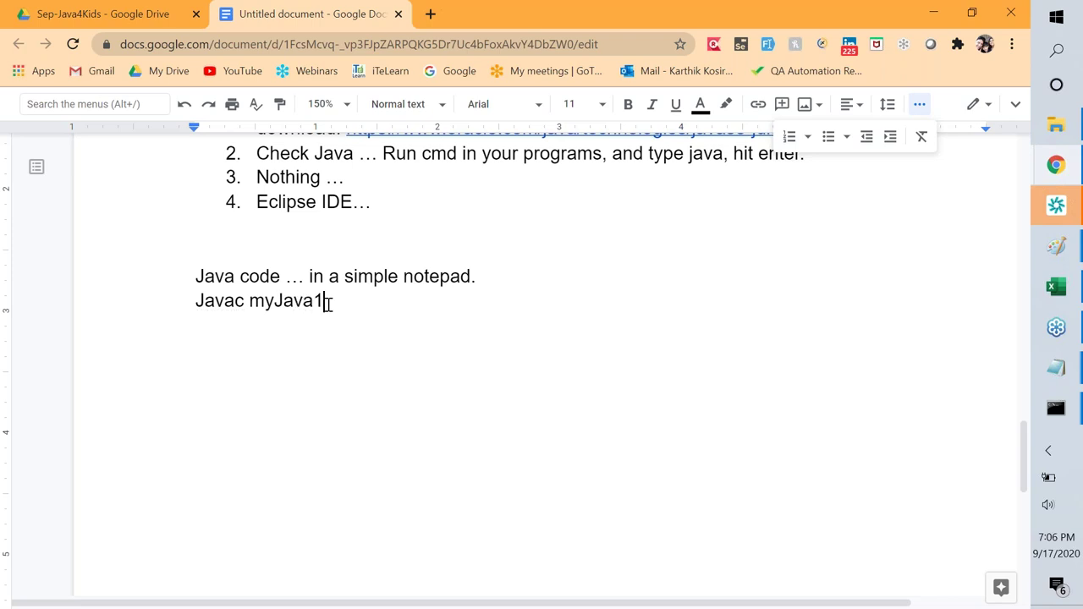
pyautogui.write('.java')
pyautogui.press('Return')
pyautogui.write('java')
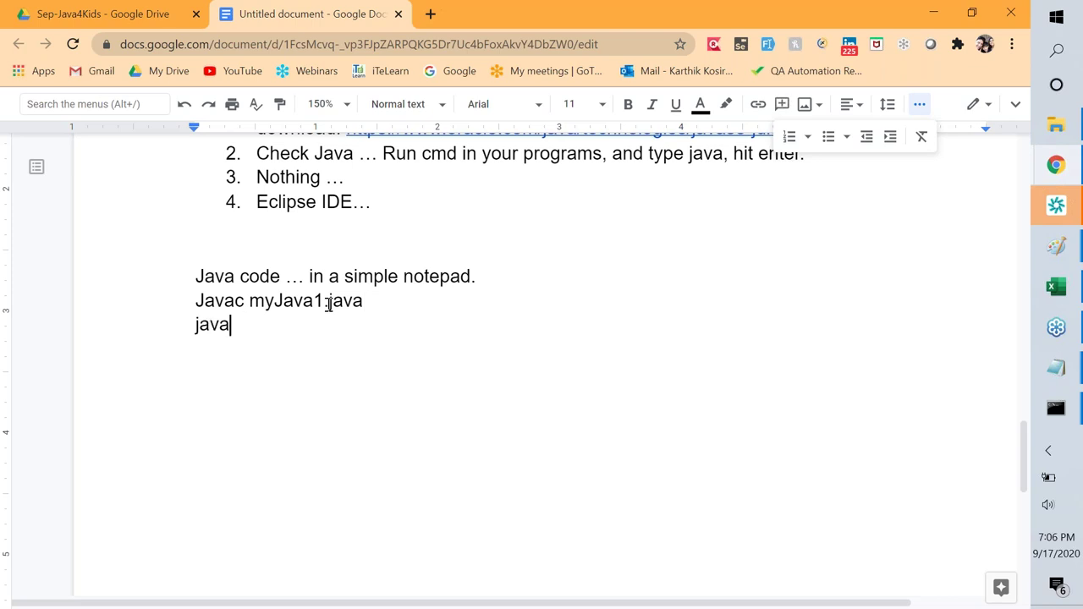
pyautogui.write(' myJava1')
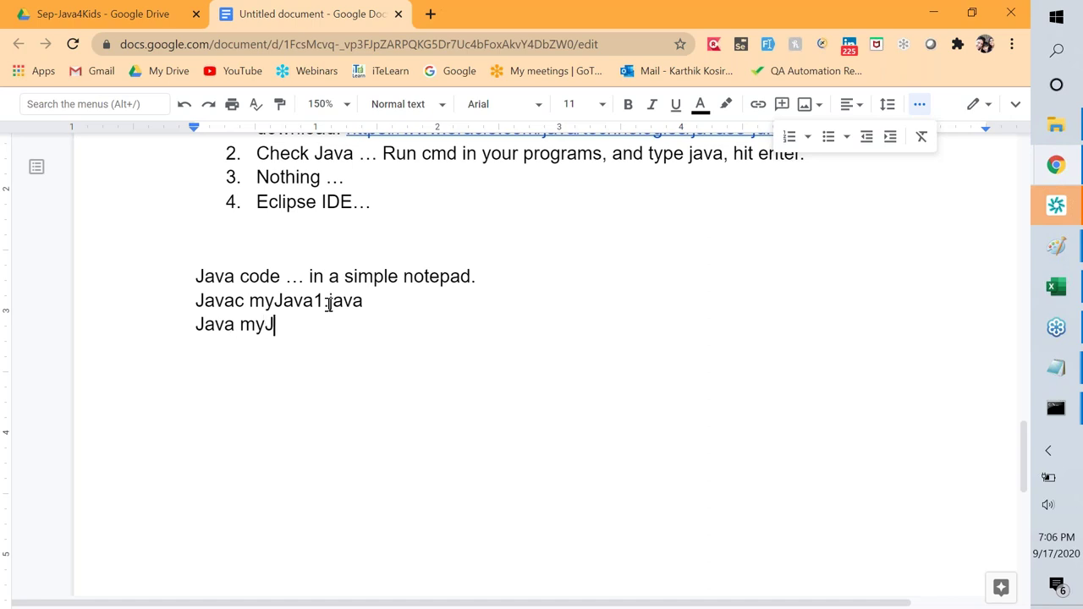
# - Append "- Compile" to the Javac line and "- Run" to the Java line
pyautogui.click(413, 300)
pyautogui.write('- Complie')
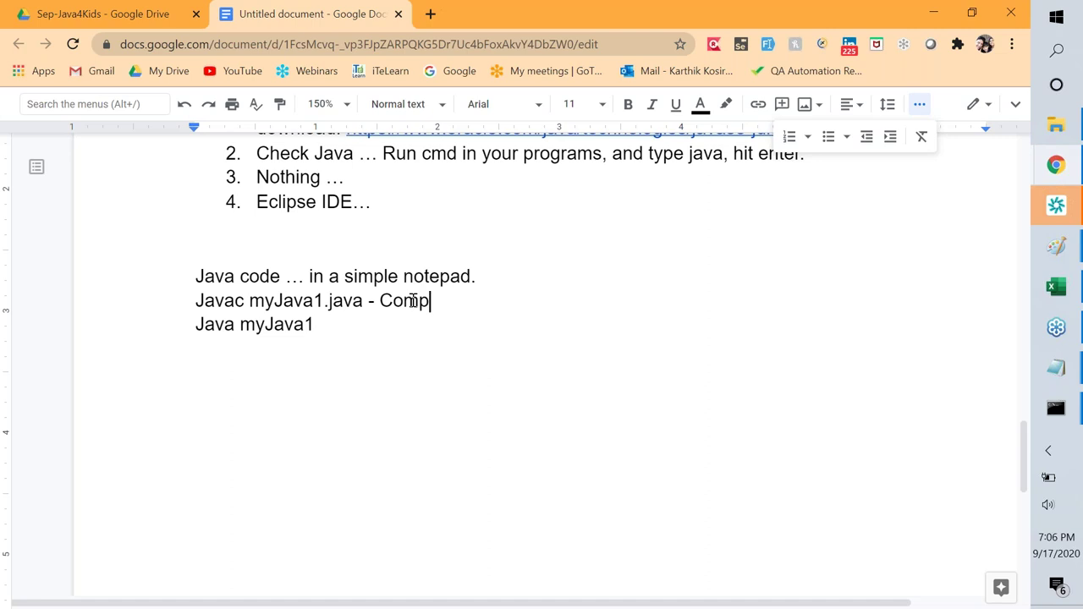
pyautogui.press('BackSpace')
pyautogui.press('BackSpace')
pyautogui.press('BackSpace')
pyautogui.write('ile')
pyautogui.press('Down')
pyautogui.write('- Run')
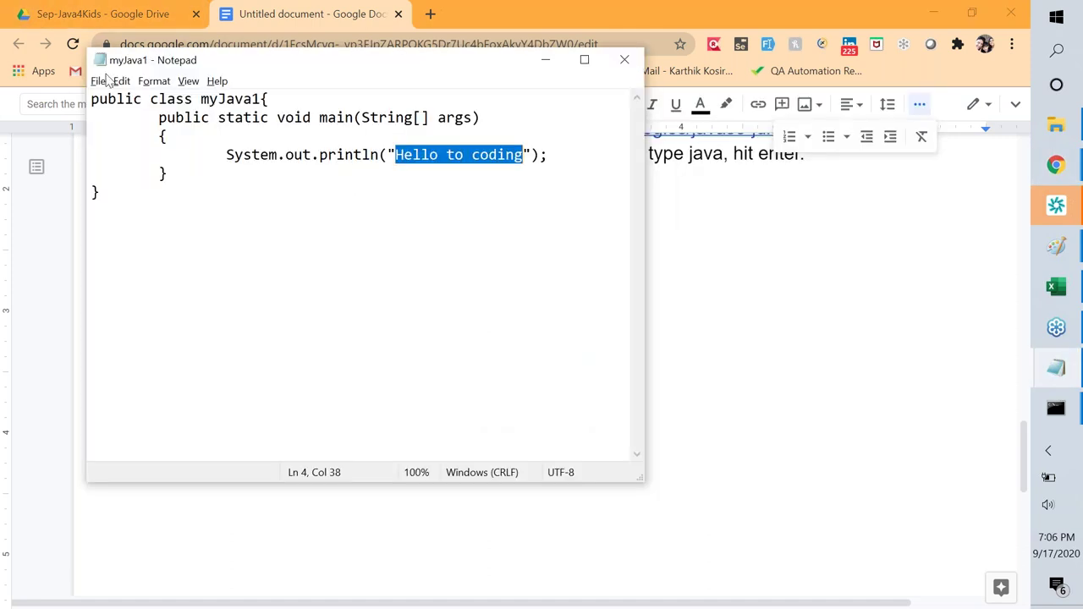
# - Save the myJava1 file in Notepad and maximize its window
pyautogui.click(98, 81)
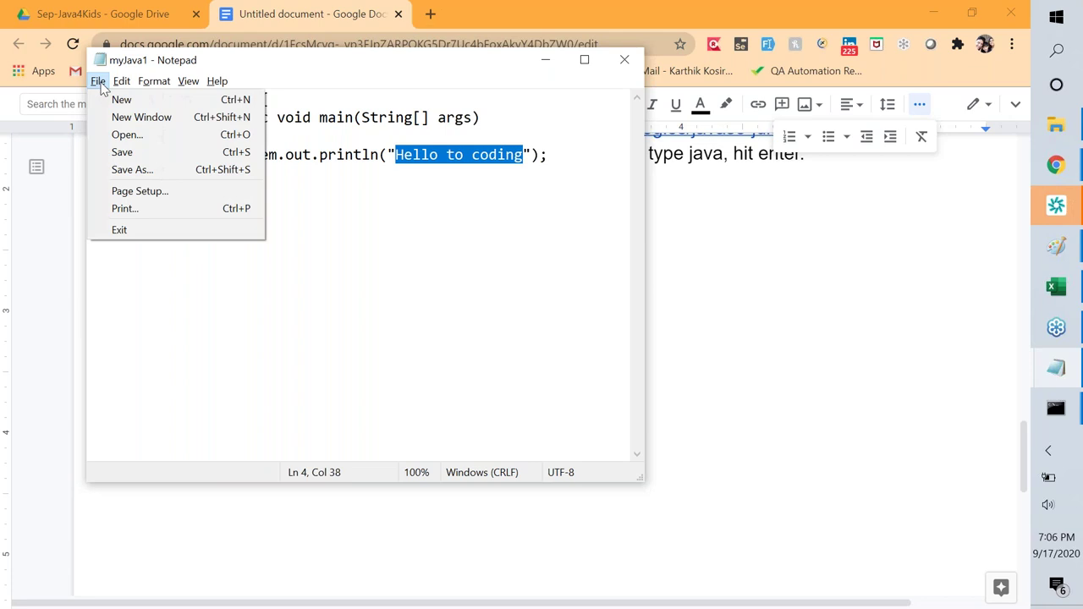
pyautogui.click(127, 151)
pyautogui.press('super+Up')
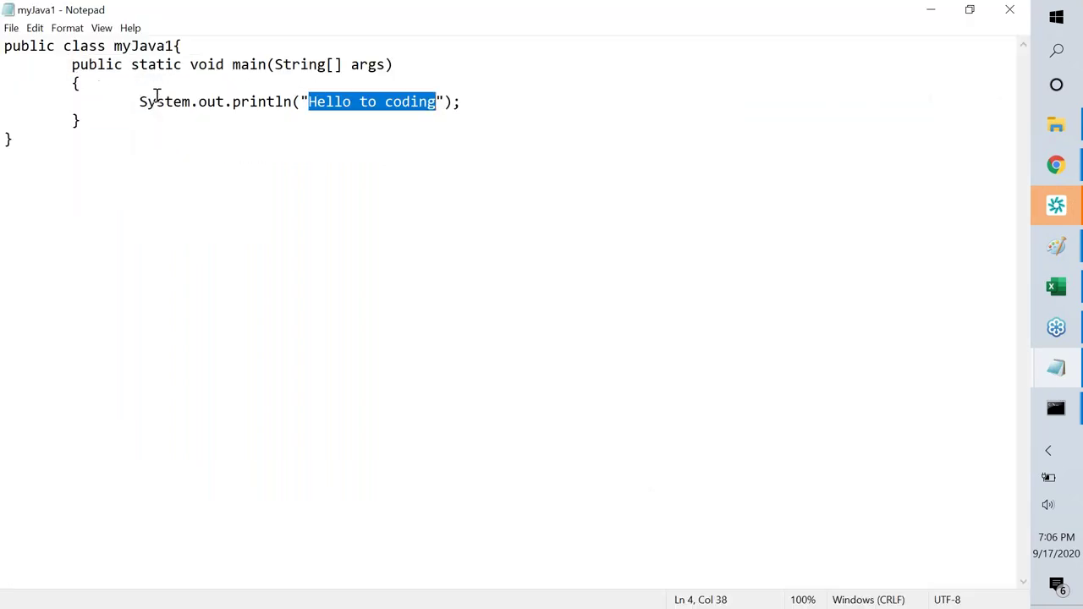
# - Switch to the Command Prompt and list the files of the Java4Kids-Sep directory with dir
pyautogui.hotkey('alt', 'Tab')
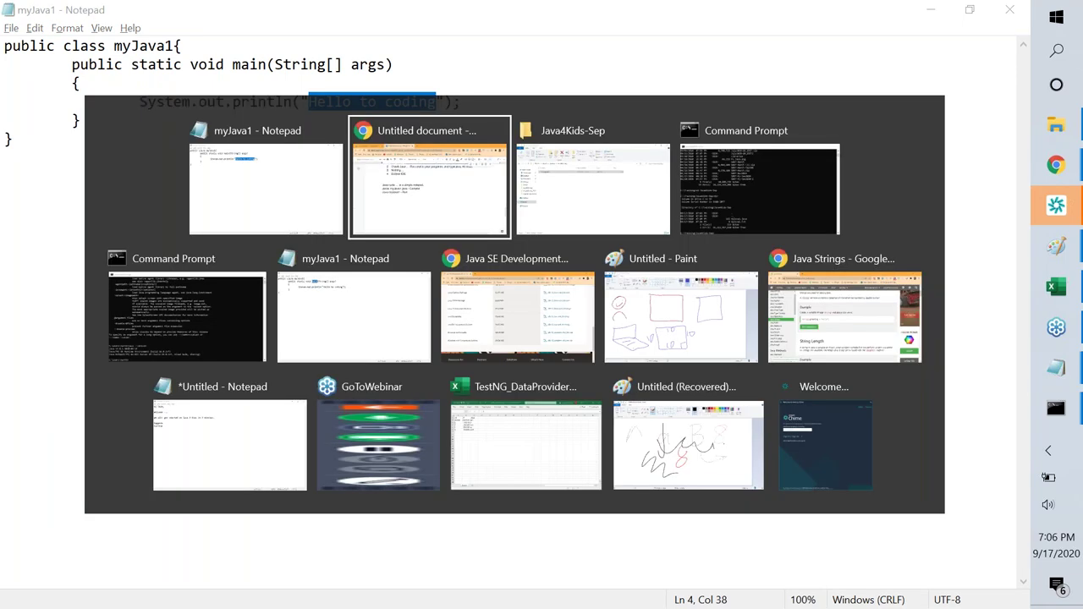
pyautogui.hotkey('alt', 'Tab')
pyautogui.hotkey('alt', 'Tab')
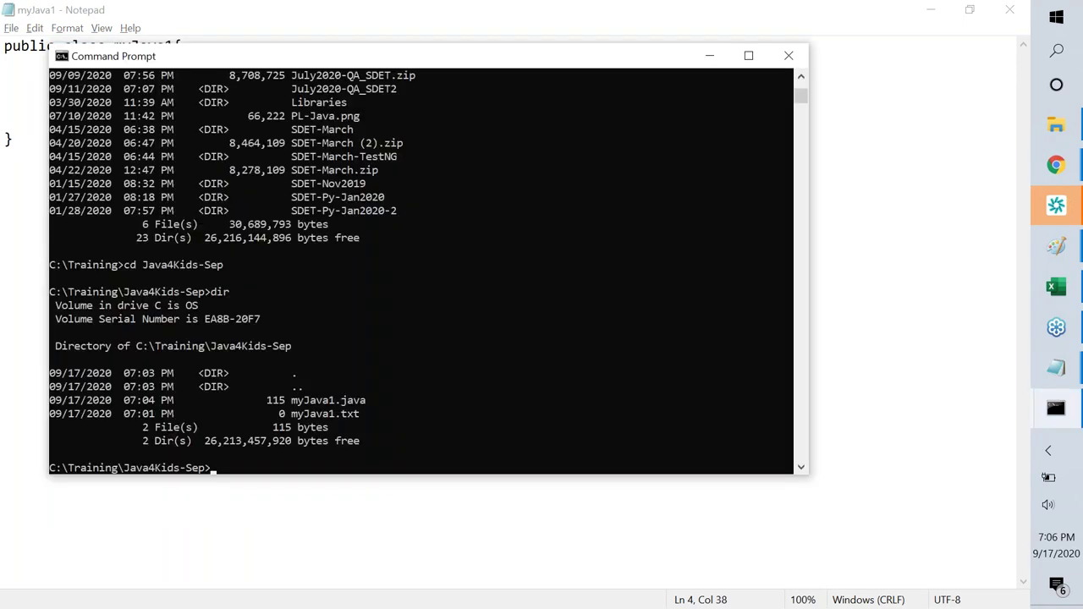
pyautogui.write('java')
pyautogui.press('BackSpace')
pyautogui.press('BackSpace')
pyautogui.press('BackSpace')
pyautogui.press('BackSpace')
pyautogui.write('dir')
pyautogui.press('Return')
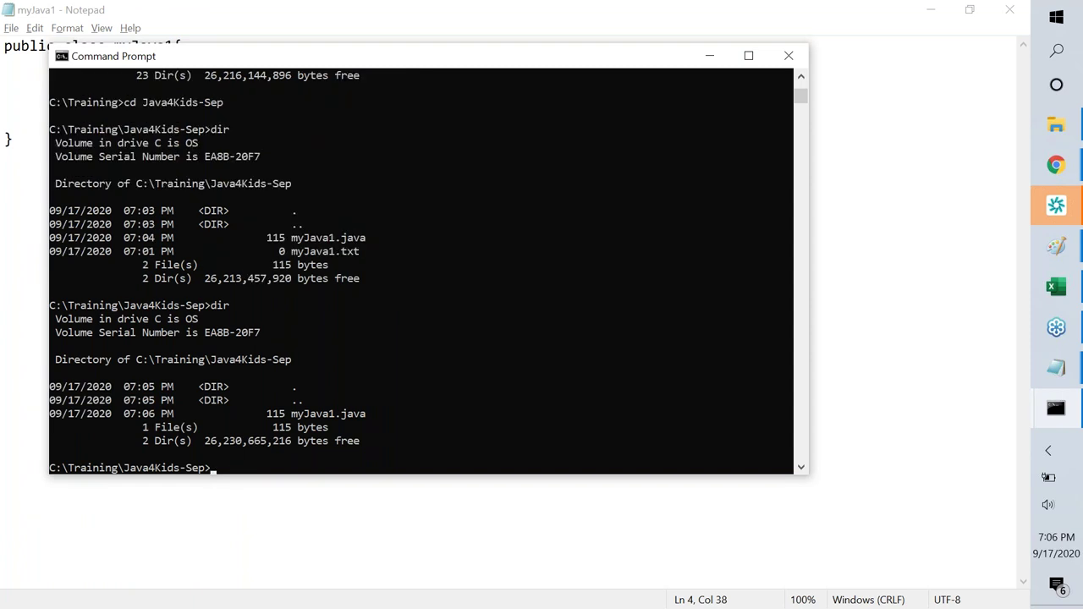
# - Compile myJava1.java with javac and check the Java4Kids-Sep folder in File Explorer for the class file
pyautogui.write('javac myJava1.java')
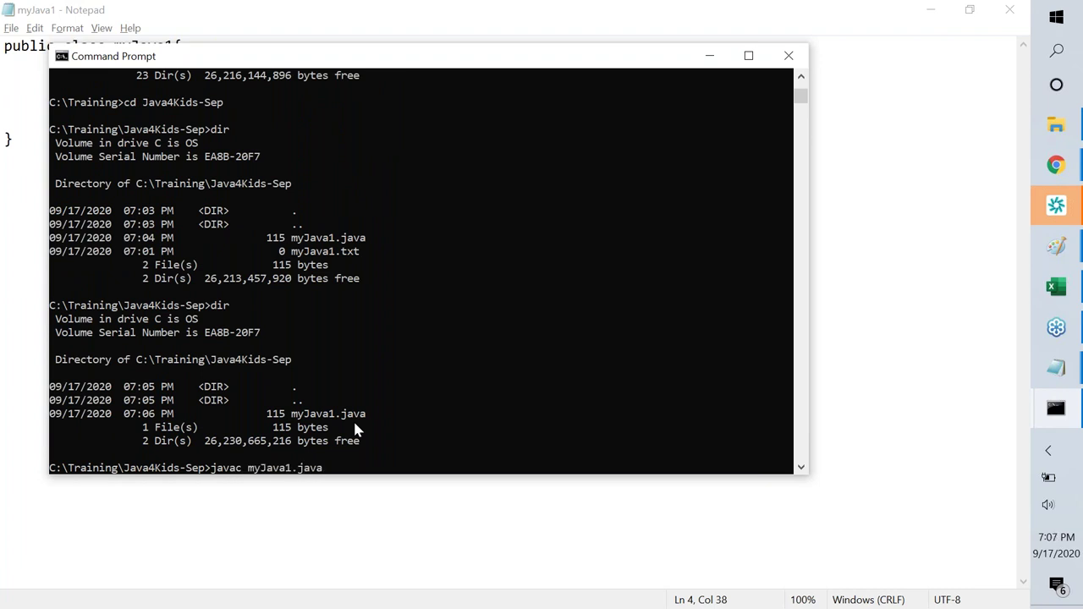
pyautogui.press('Return')
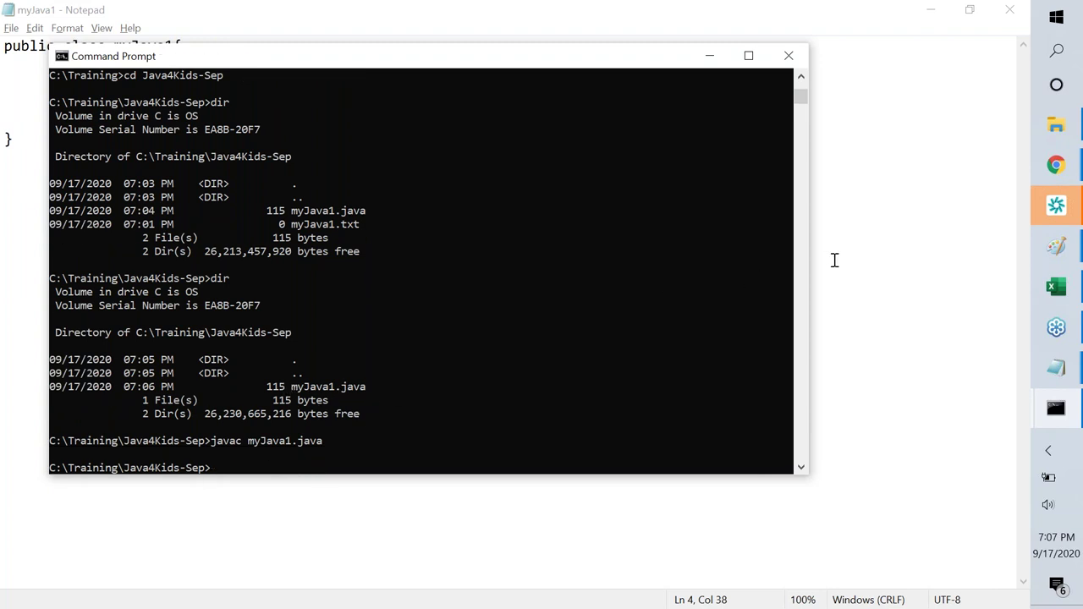
pyautogui.hotkey('alt', 'Tab')
pyautogui.hotkey('alt', 'Tab')
pyautogui.hotkey('alt', 'Tab')
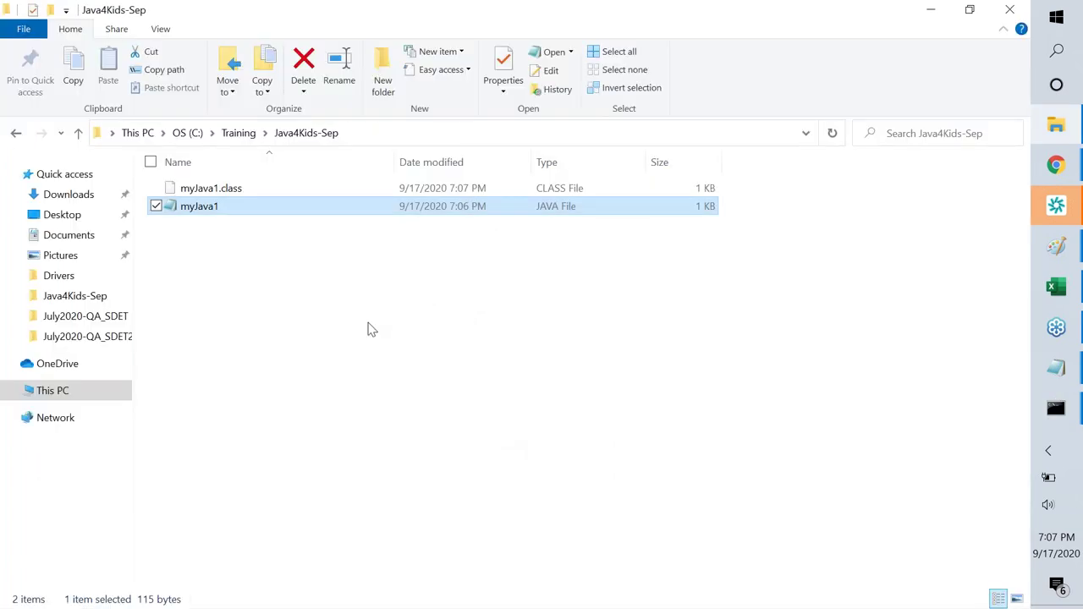
pyautogui.click(369, 328)
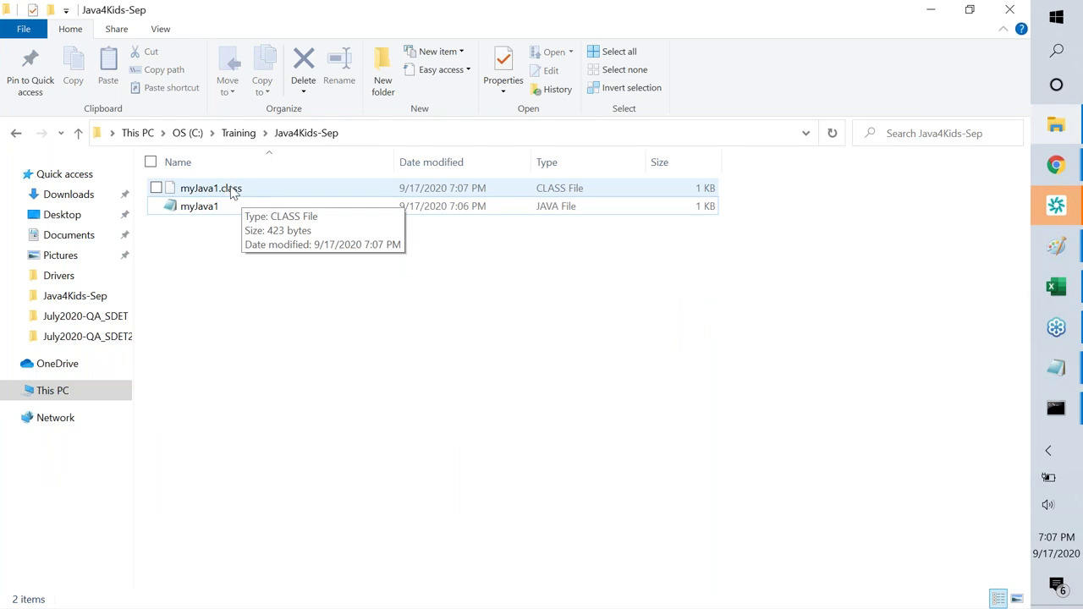
# - Switch to the Google Docs notes and append "(generates the needed class file for execution)" to the Compile line
pyautogui.hotkey('alt', 'Tab')
pyautogui.hotkey('alt', 'Tab')
pyautogui.hotkey('alt', 'Tab')
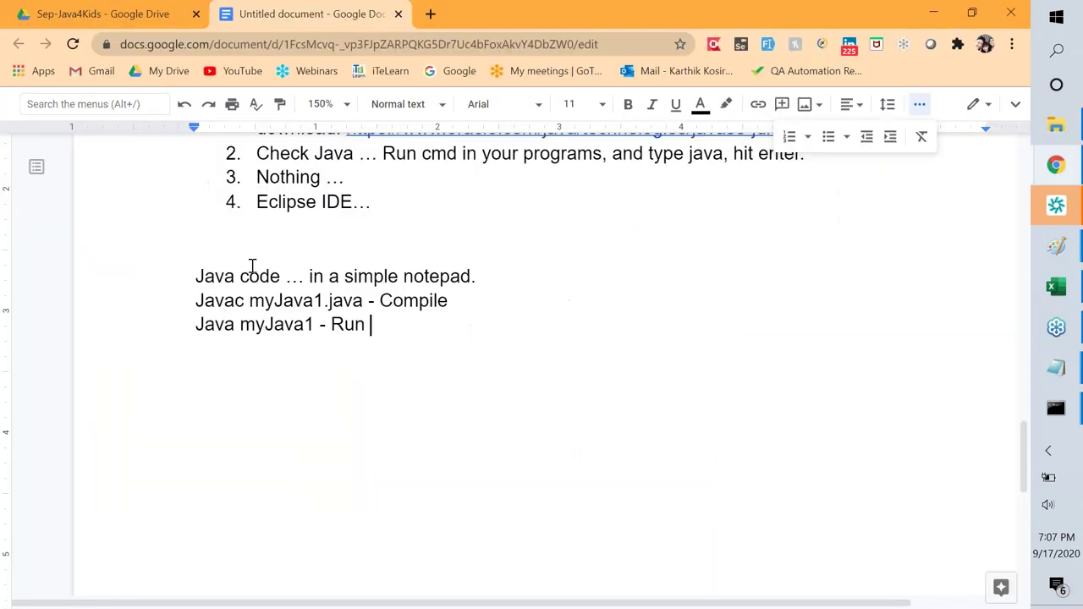
pyautogui.click(464, 301)
pyautogui.write('(genera')
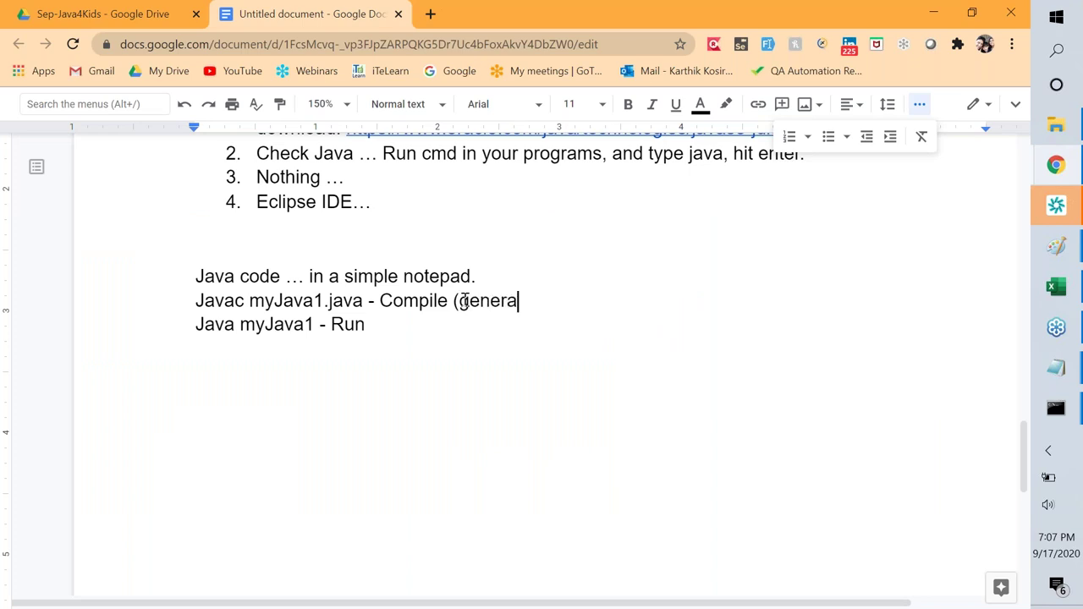
pyautogui.write('tes the needed')
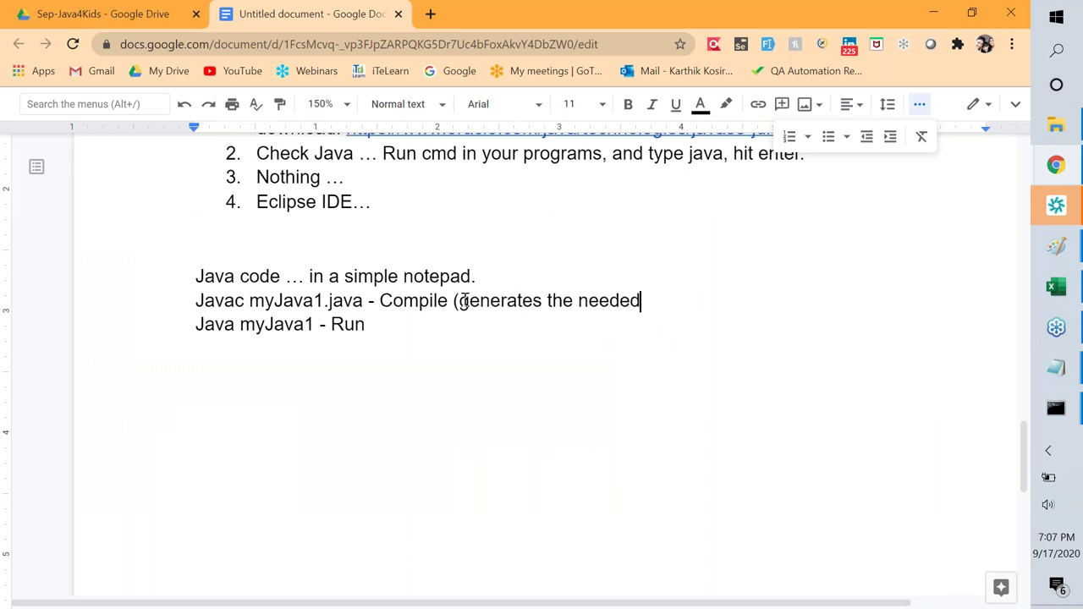
pyautogui.write(' class file or')
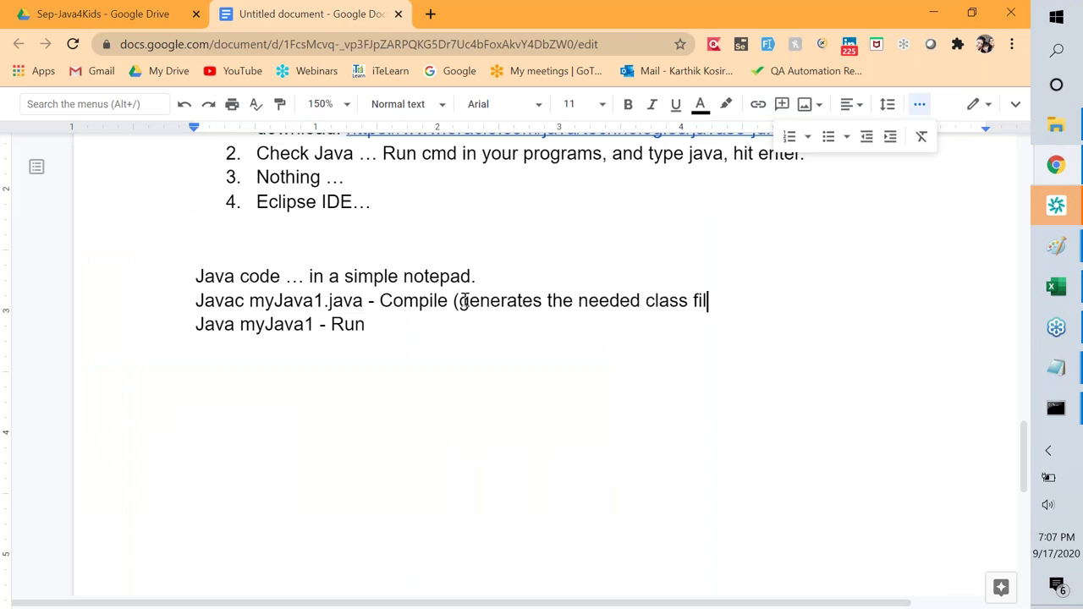
pyautogui.press('BackSpace')
pyautogui.press('BackSpace')
pyautogui.write('for executi')
pyautogui.write('n')
pyautogui.press('BackSpace')
pyautogui.press('BackSpace')
pyautogui.write('ion)')
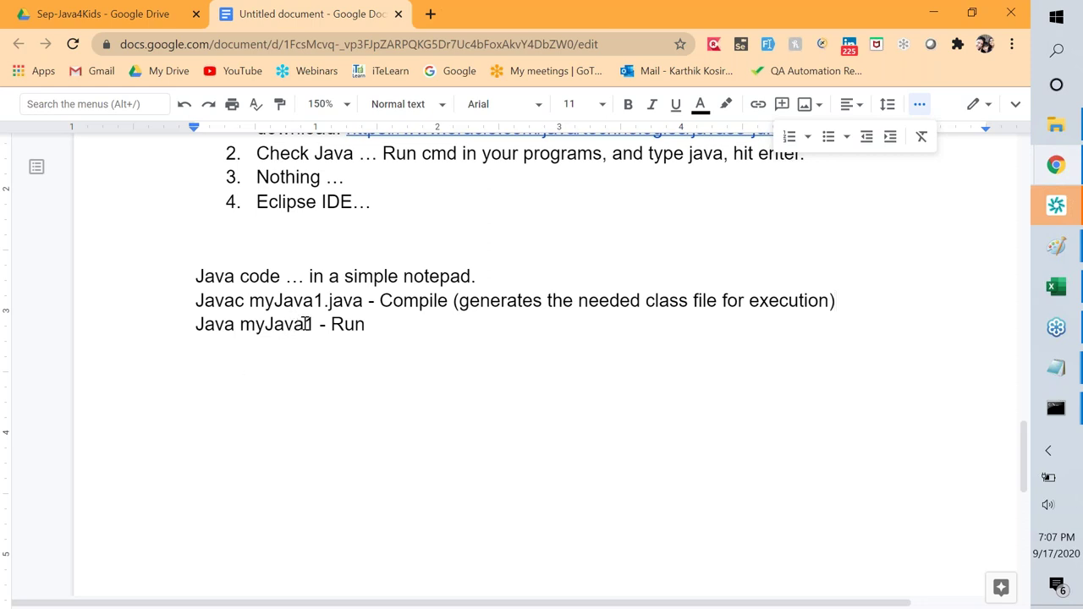
# - Switch to the Command Prompt and run the compiled program with "java myJava1"
pyautogui.hotkey('alt', 'Tab')
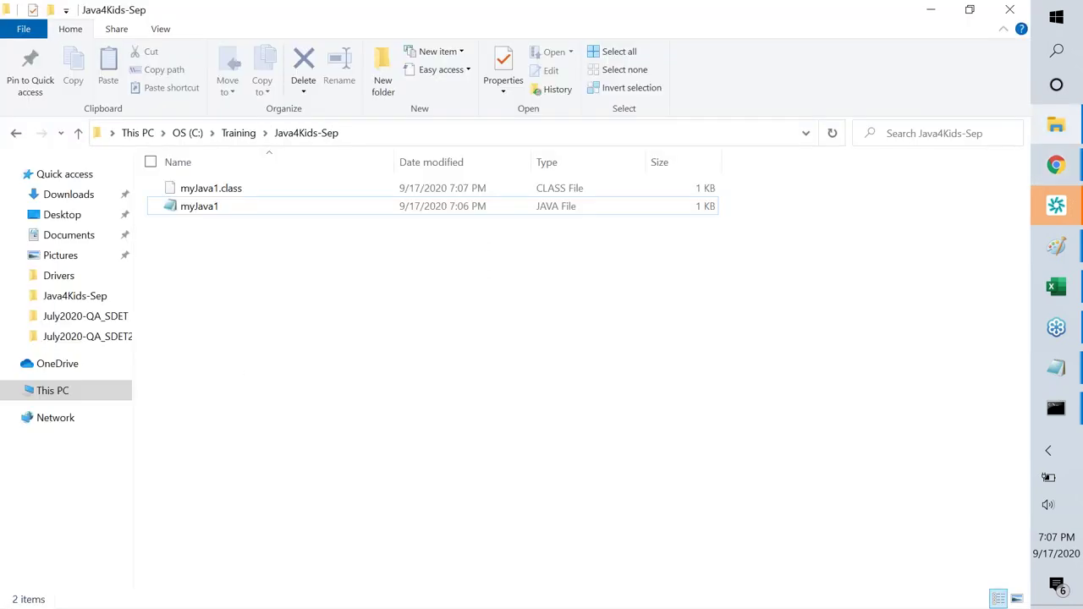
pyautogui.hotkey('alt', 'Tab')
pyautogui.write('java my')
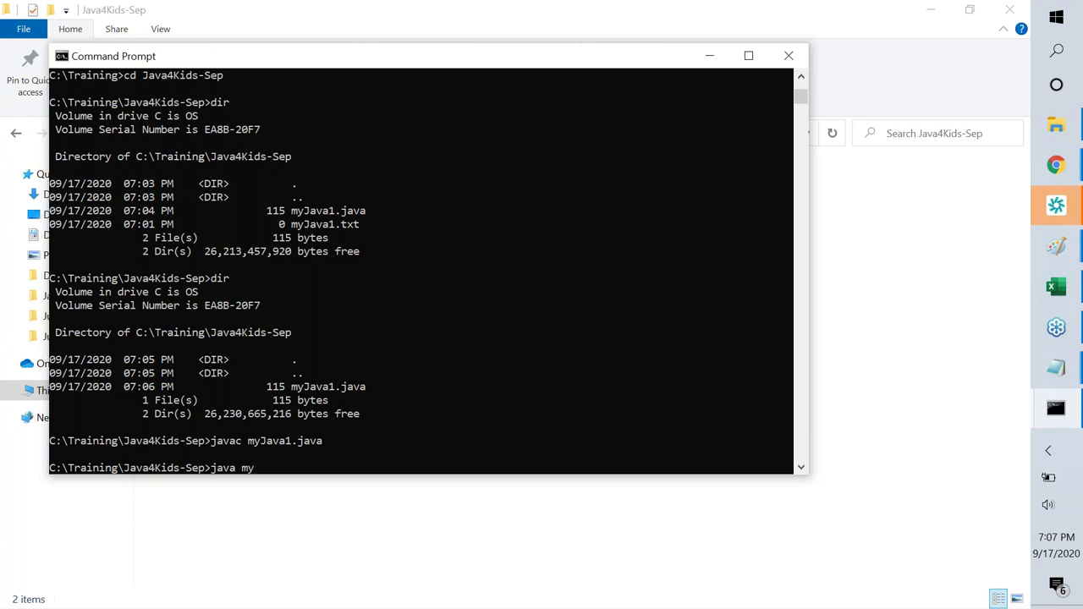
pyautogui.write('Java1')
pyautogui.press('Return')
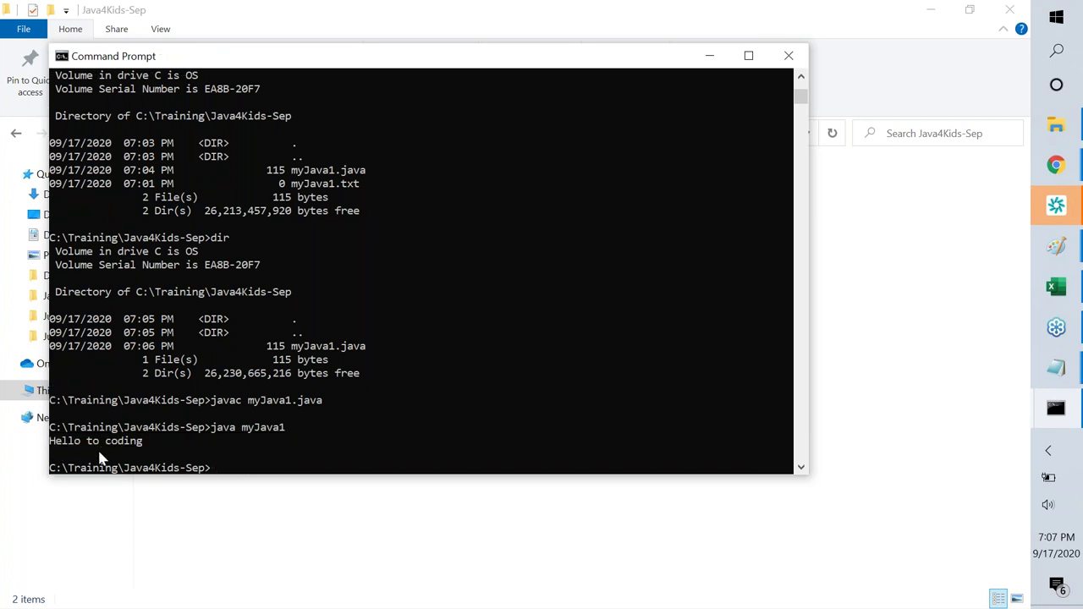
# - Open the myJava1 Java file from the Java4Kids-Sep folder in a maximized Notepad window
pyautogui.hotkey('alt', 'Tab')
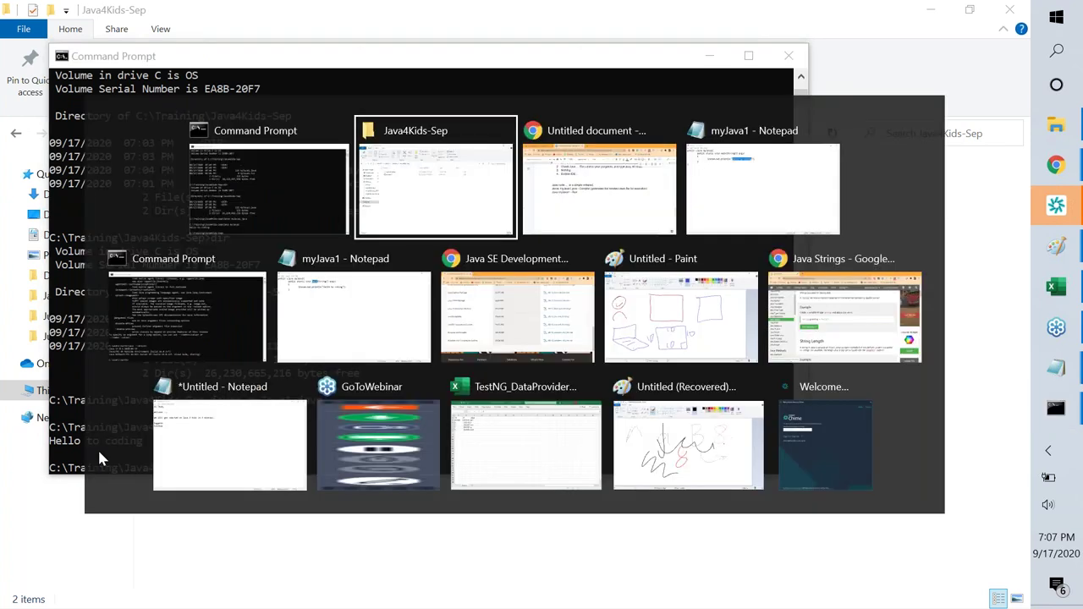
pyautogui.click(218, 206)
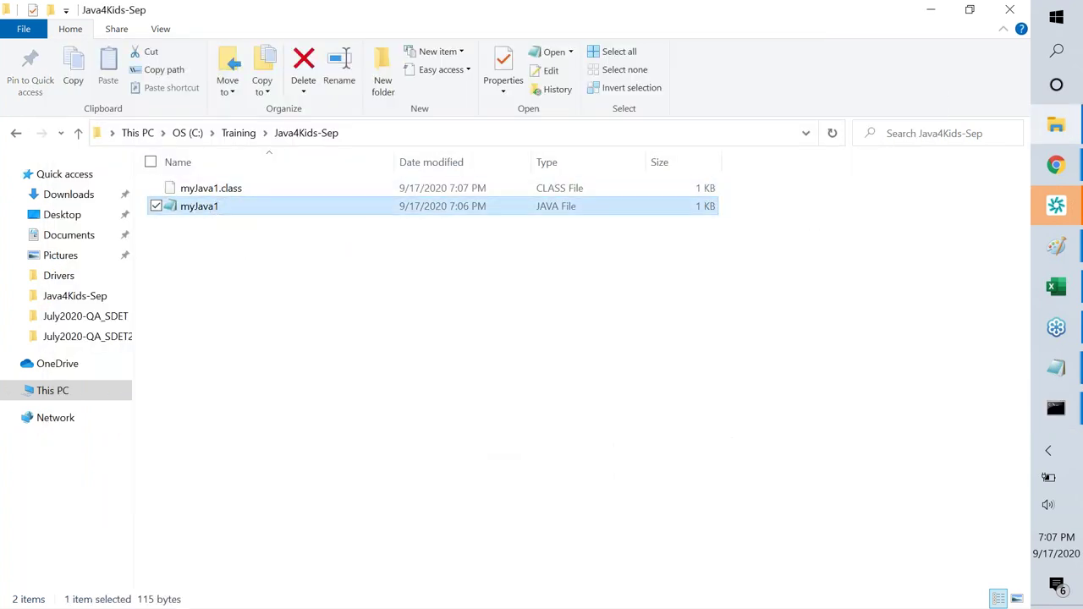
pyautogui.press('Return')
pyautogui.press('super+Up')
# - Copy the System.out.println("Hello to coding"); statement and paste it four times on new lines below the original
pyautogui.click(127, 101)
pyautogui.hotkey('shift', 'Right')
pyautogui.hotkey('shift', 'Right')
pyautogui.hotkey('shift', 'Right')
pyautogui.hotkey('shift', 'Right')
pyautogui.hotkey('shift', 'Right')
pyautogui.hotkey('shift', 'Right')
pyautogui.hotkey('shift', 'Right')
pyautogui.hotkey('shift', 'Right')
pyautogui.hotkey('shift', 'Right')
pyautogui.hotkey('shift', 'Right')
pyautogui.hotkey('shift', 'Right')
pyautogui.hotkey('shift', 'Right')
pyautogui.hotkey('shift', 'Right')
pyautogui.hotkey('shift', 'Right')
pyautogui.hotkey('shift', 'Right')
pyautogui.hotkey('shift', 'Right')
pyautogui.hotkey('shift', 'Right')
pyautogui.hotkey('shift', 'Right')
pyautogui.hotkey('shift', 'Right')
pyautogui.hotkey('shift', 'Right')
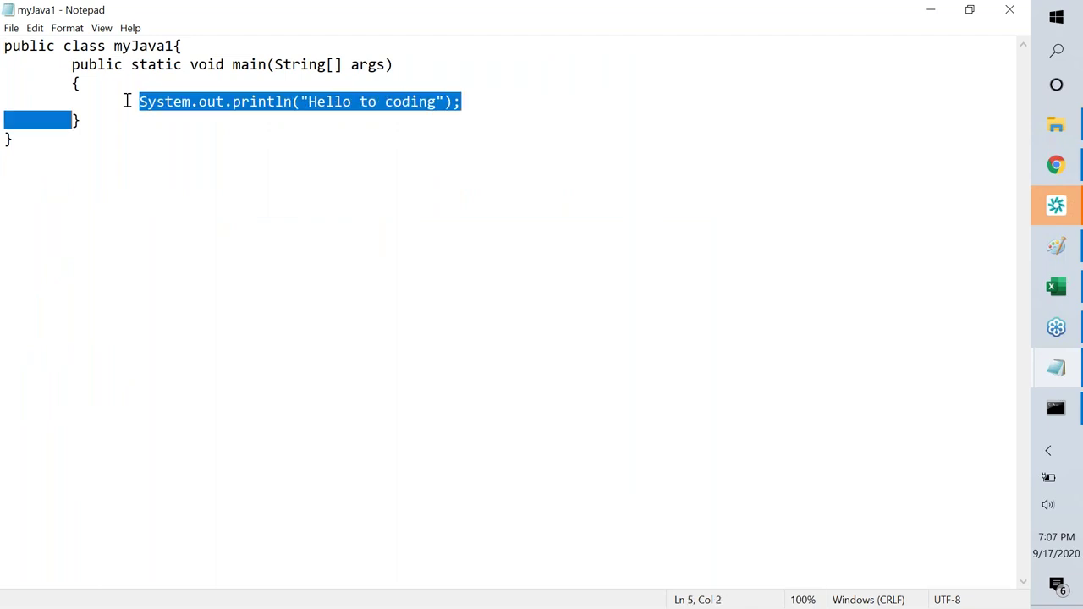
pyautogui.hotkey('shift', 'Left')
pyautogui.hotkey('shift', 'Left')
pyautogui.hotkey('ctrl', 'c')
pyautogui.press('End')
pyautogui.press('Return')
pyautogui.hotkey('ctrl', 'v')
pyautogui.press('Return')
pyautogui.hotkey('ctrl', 'v')
pyautogui.press('Return')
pyautogui.hotkey('ctrl', 'v')
pyautogui.press('Return')
pyautogui.hotkey('ctrl', 'v')
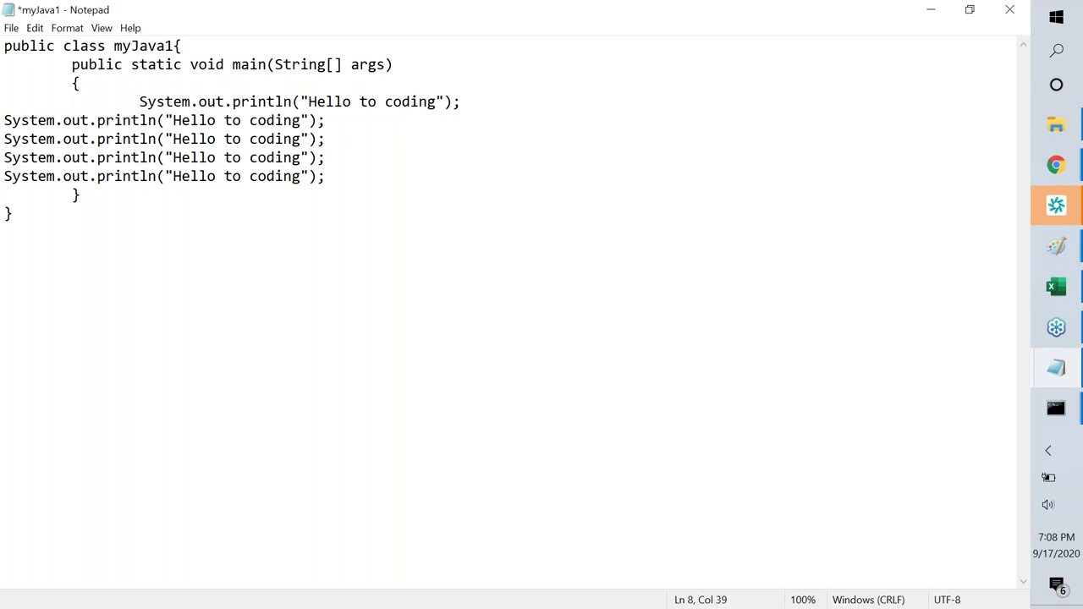
pyautogui.hotkey('shift', 'Up')
pyautogui.hotkey('shift', 'Up')
pyautogui.hotkey('shift', 'Up')
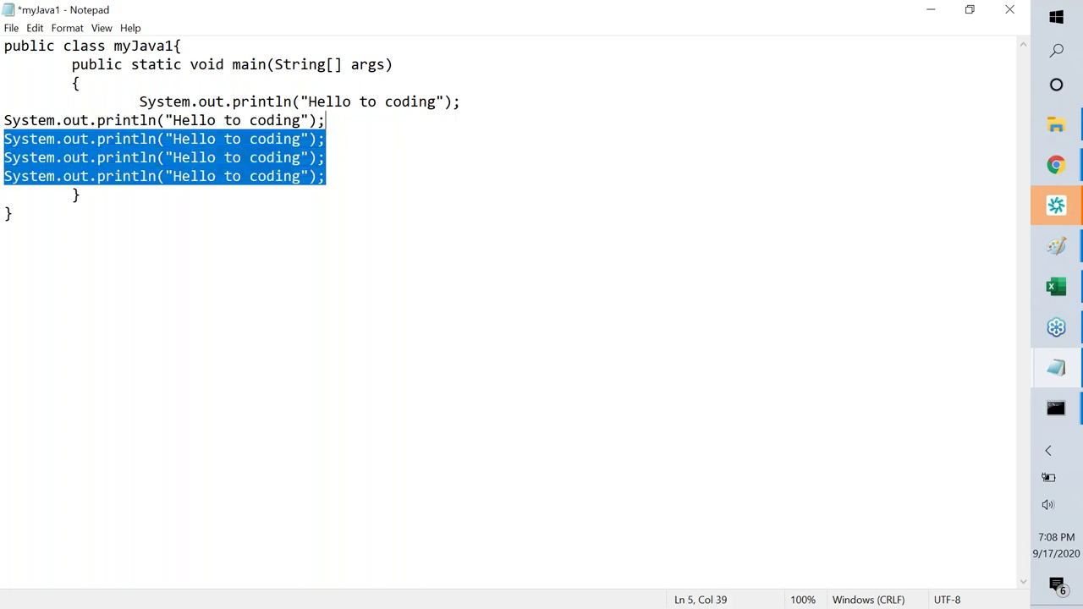
pyautogui.press('Left')
pyautogui.press('Left')
pyautogui.press('Left')
pyautogui.press('Left')
pyautogui.press('Left')
pyautogui.press('Left')
pyautogui.press('Left')
pyautogui.press('Left')
pyautogui.press('Left')
pyautogui.press('Left')
pyautogui.press('Left')
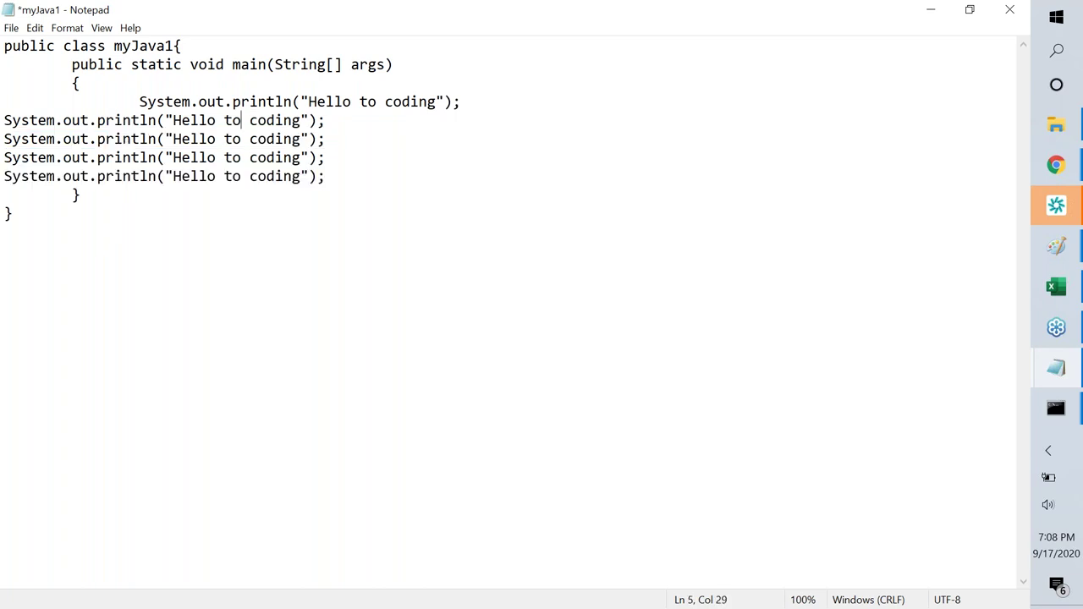
# - Indent the four pasted println lines two tab levels to align with the original statement and save the file
pyautogui.click(7, 119)
pyautogui.press('Tab')
pyautogui.press('Tab')
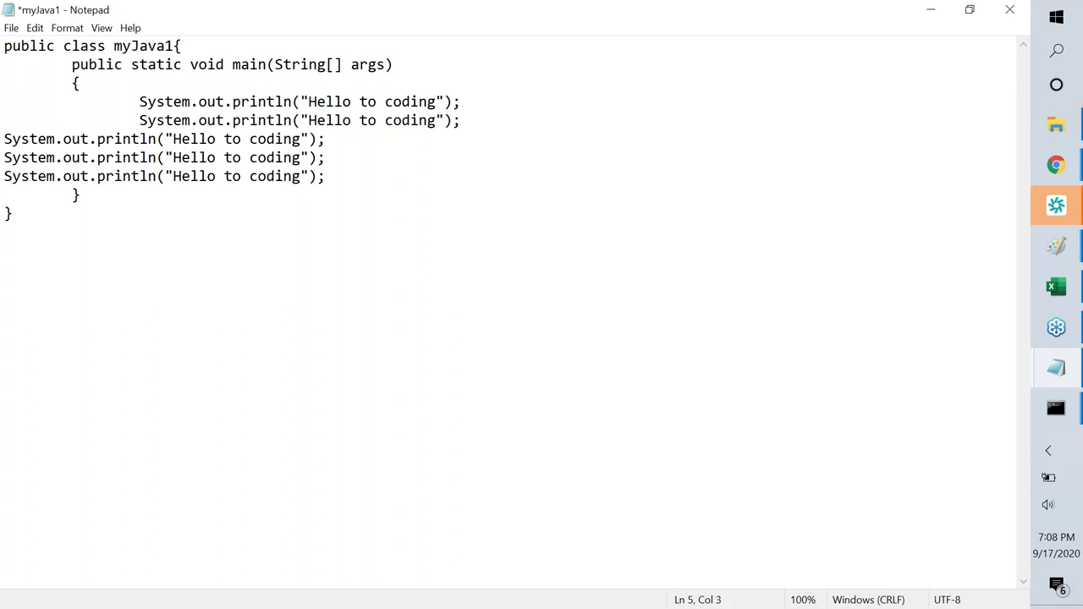
pyautogui.click(7, 142)
pyautogui.press('Tab')
pyautogui.press('Tab')
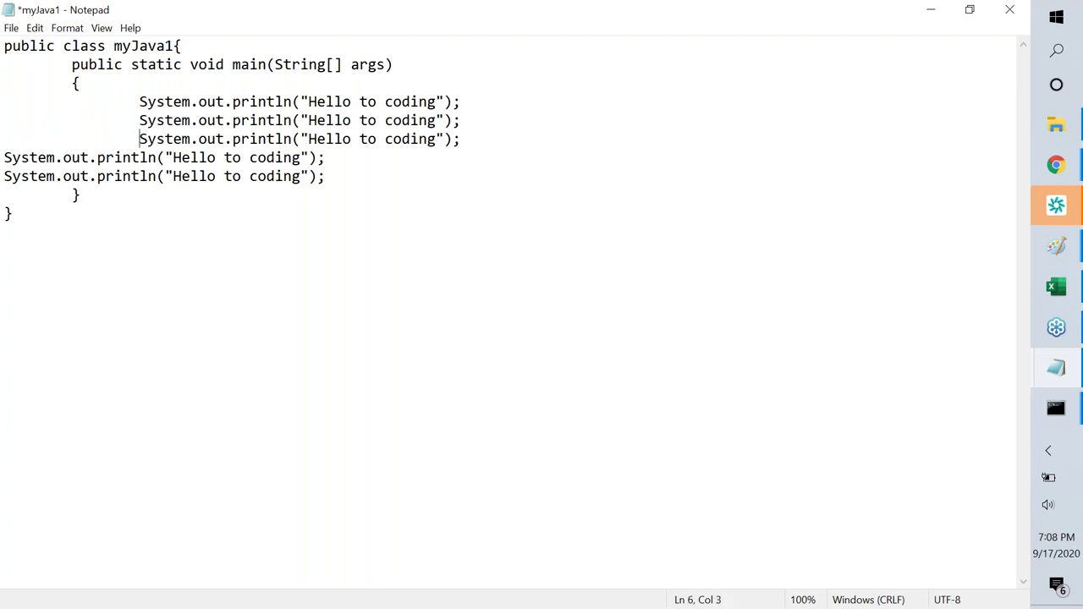
pyautogui.click(7, 157)
pyautogui.press('Tab')
pyautogui.press('Tab')
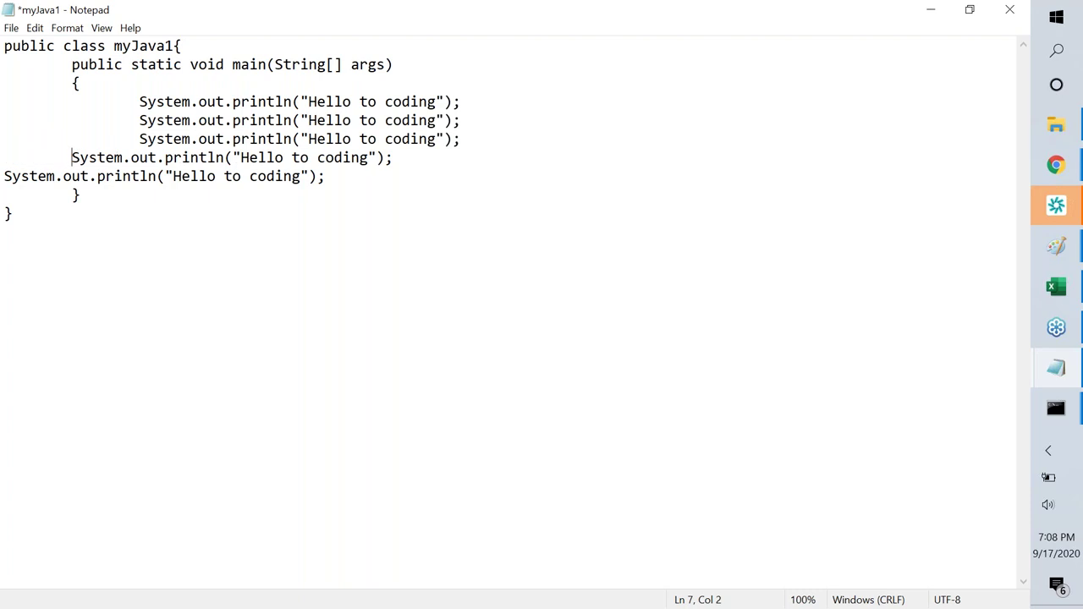
pyautogui.click(7, 176)
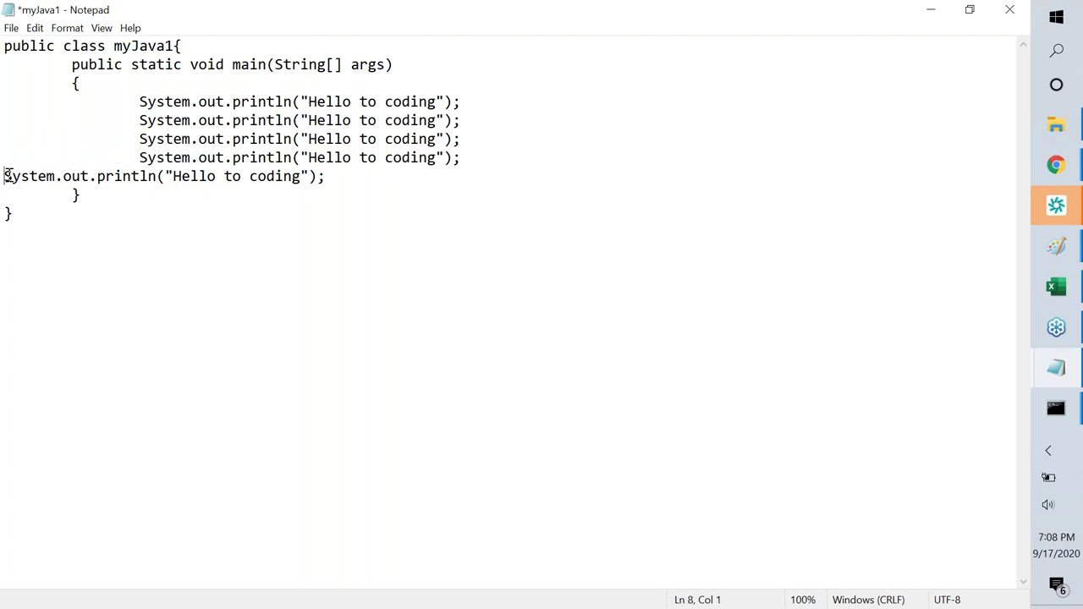
pyautogui.press('Tab')
pyautogui.press('Tab')
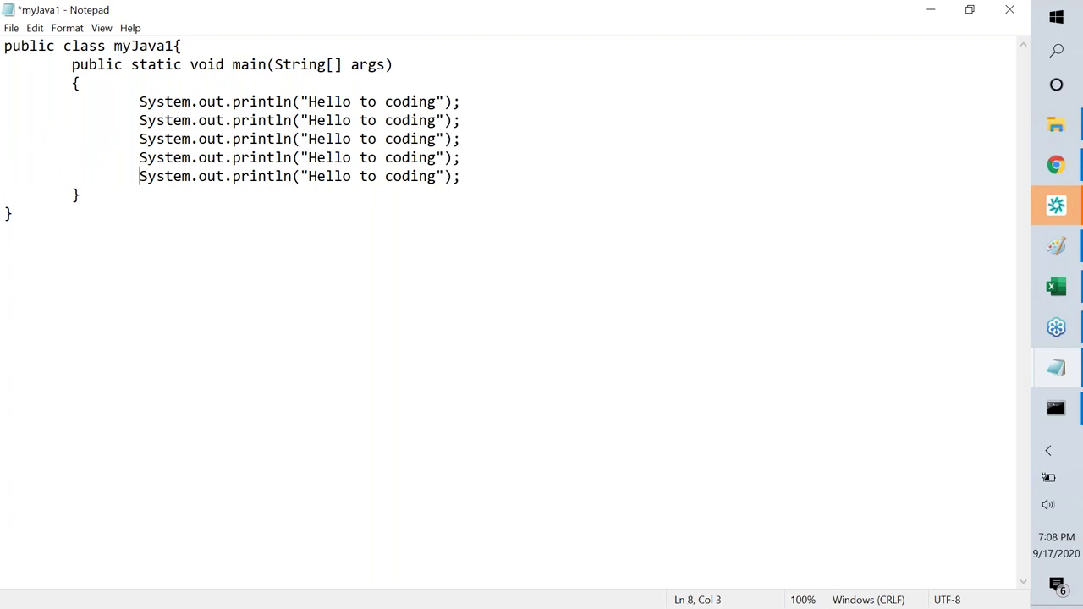
pyautogui.click(11, 28)
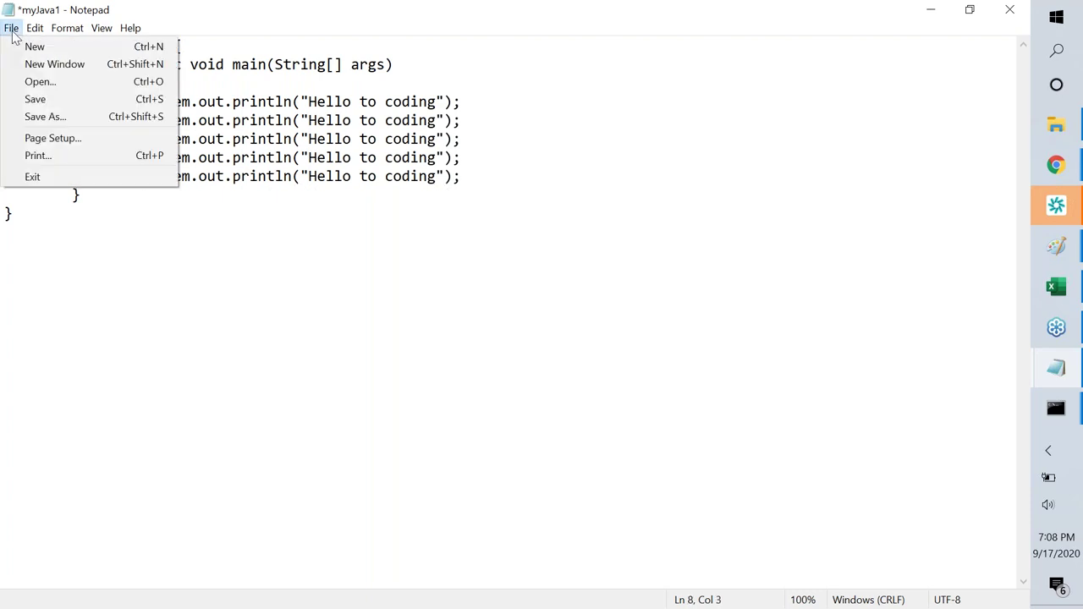
pyautogui.click(41, 99)
pyautogui.click(215, 236)
# - Switch to the Google Docs notes and fill the empty bullet with "Bugs, Defects. Art of debugging is highly appreciated.", then end the list
pyautogui.hotkey('alt', 'Tab')
pyautogui.hotkey('alt', 'Tab')
pyautogui.hotkey('alt', 'Tab')
pyautogui.scroll(10, 273, 339)
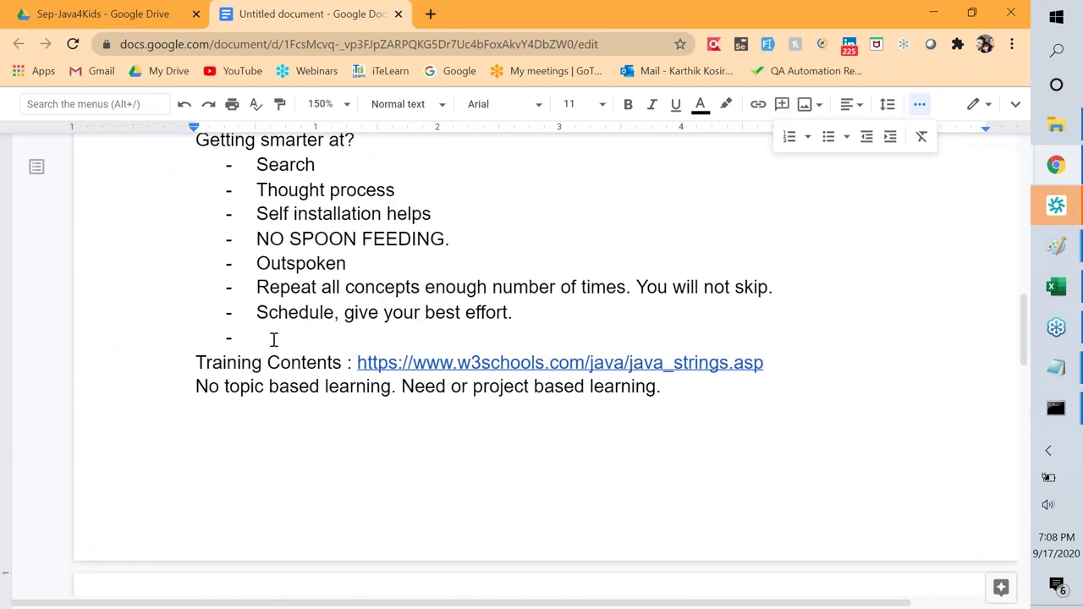
pyautogui.click(273, 339)
pyautogui.write('Bugs,')
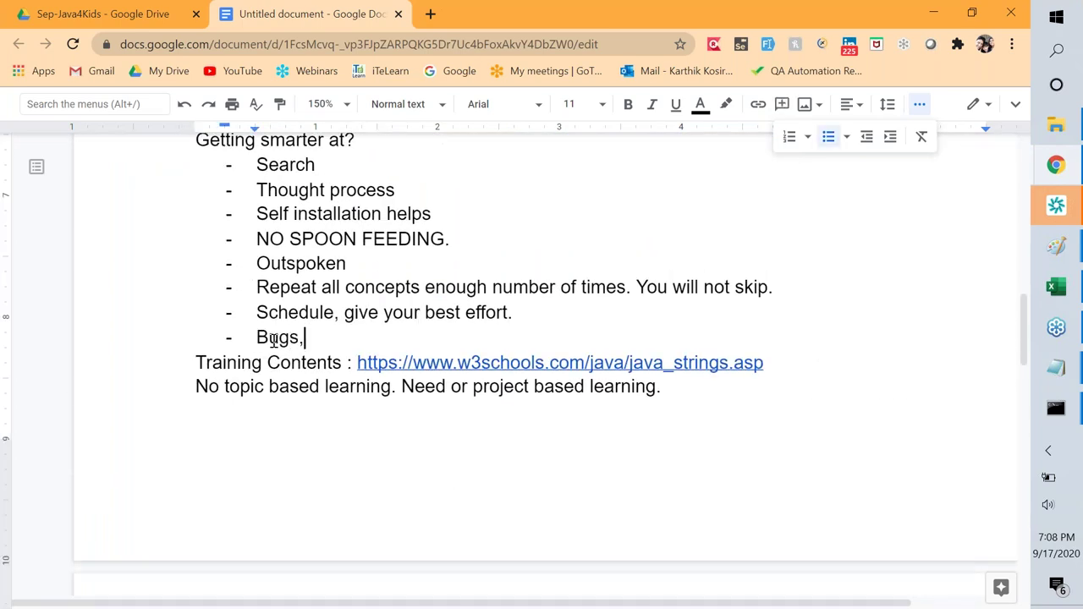
pyautogui.write(' Defects. ')
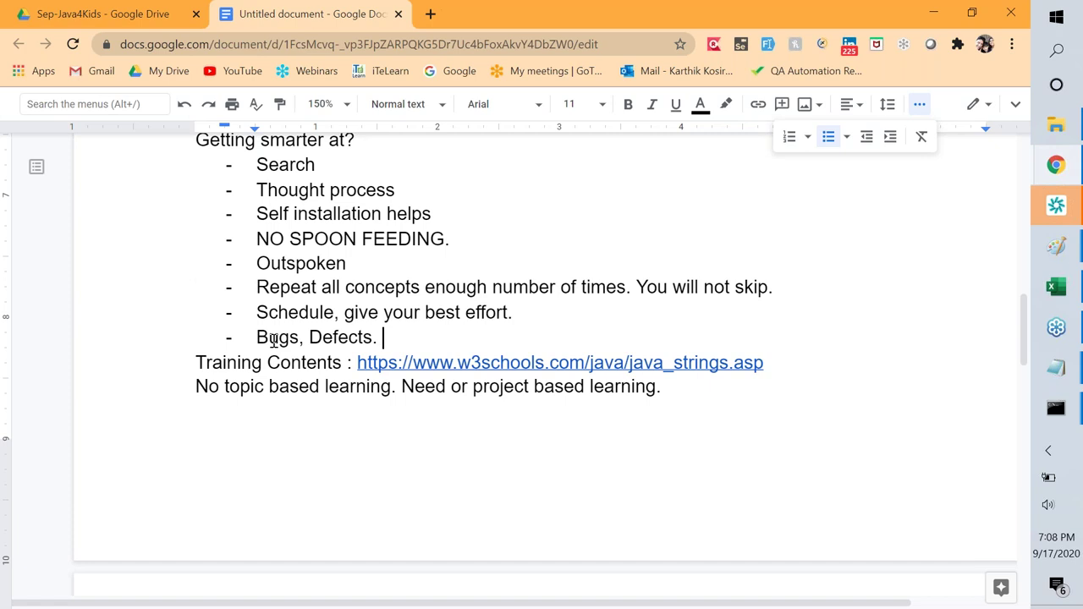
pyautogui.write('Art of debugging ')
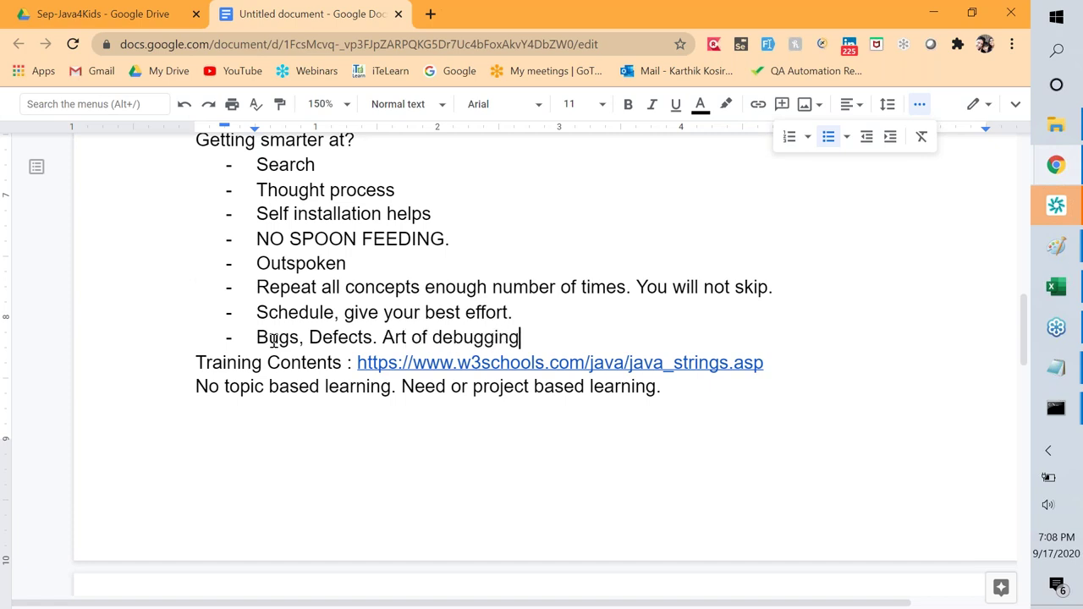
pyautogui.write('is highly appreciated.')
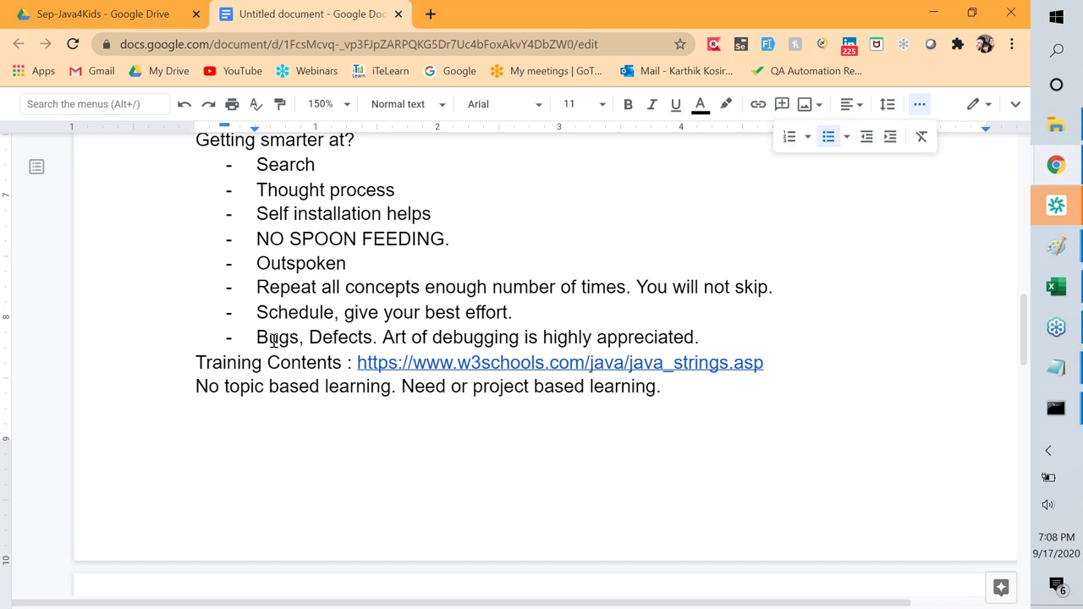
pyautogui.press('Return')
pyautogui.press('Return')
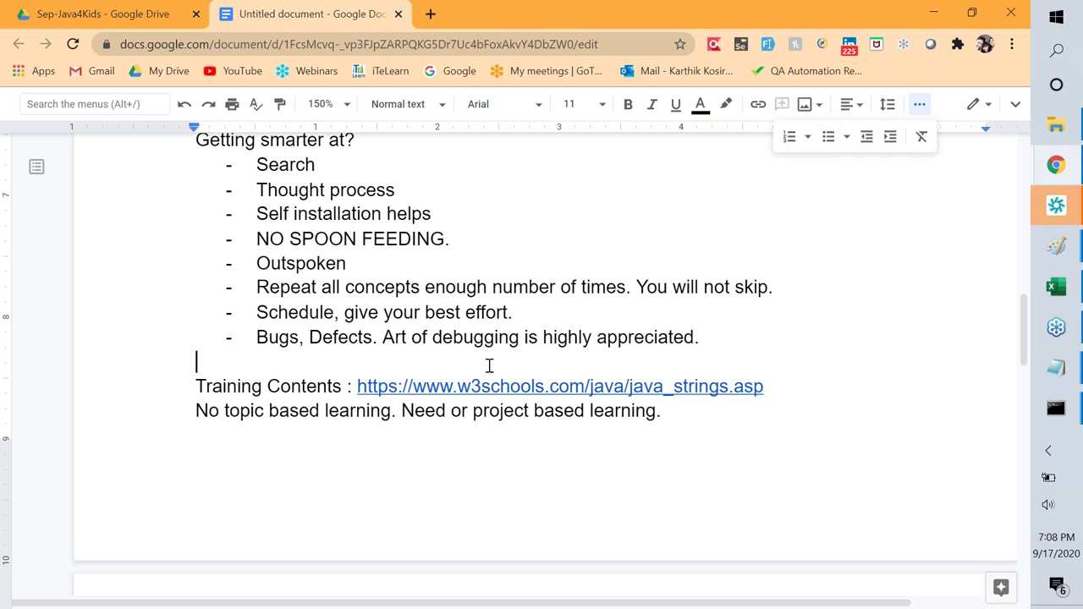
# - Switch back to the myJava1 Notepad window and save the file again
pyautogui.scroll(-3, 489, 365)
pyautogui.scroll(-4, 487, 415)
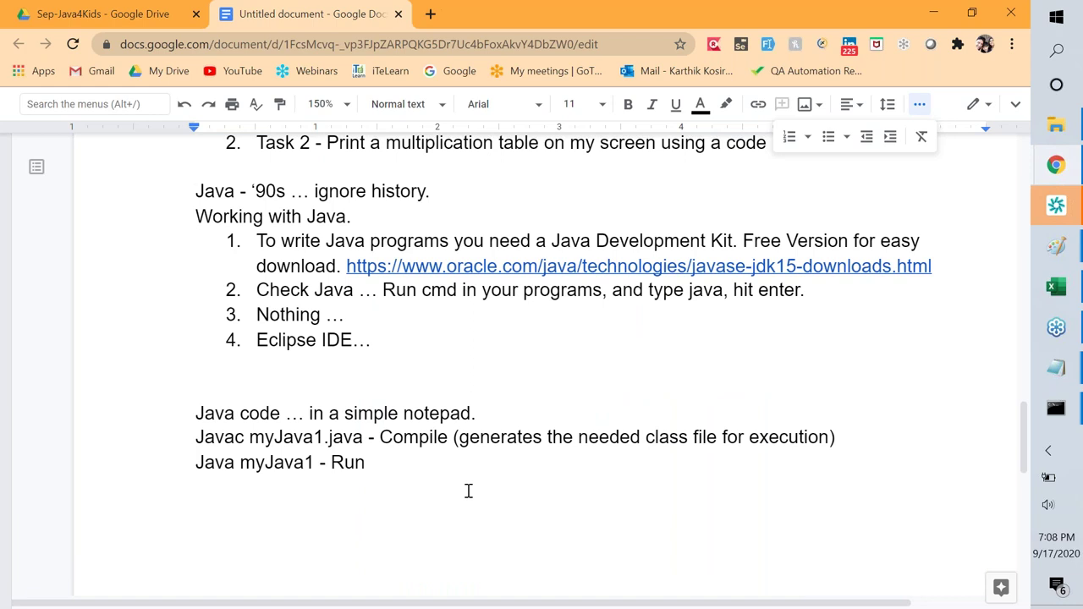
pyautogui.scroll(1, 467, 490)
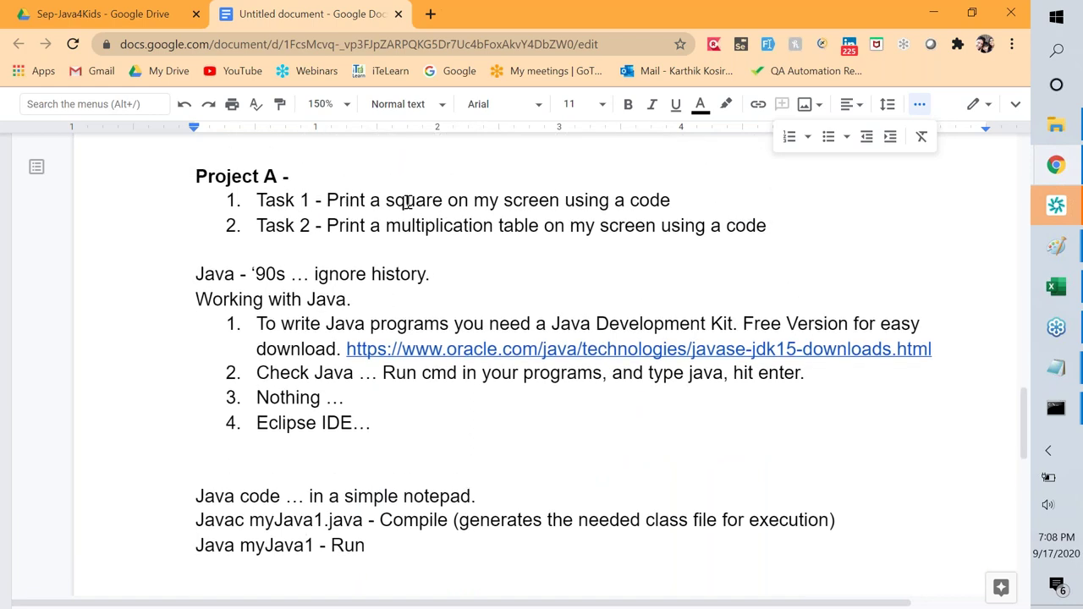
pyautogui.hotkey('alt', 'Tab')
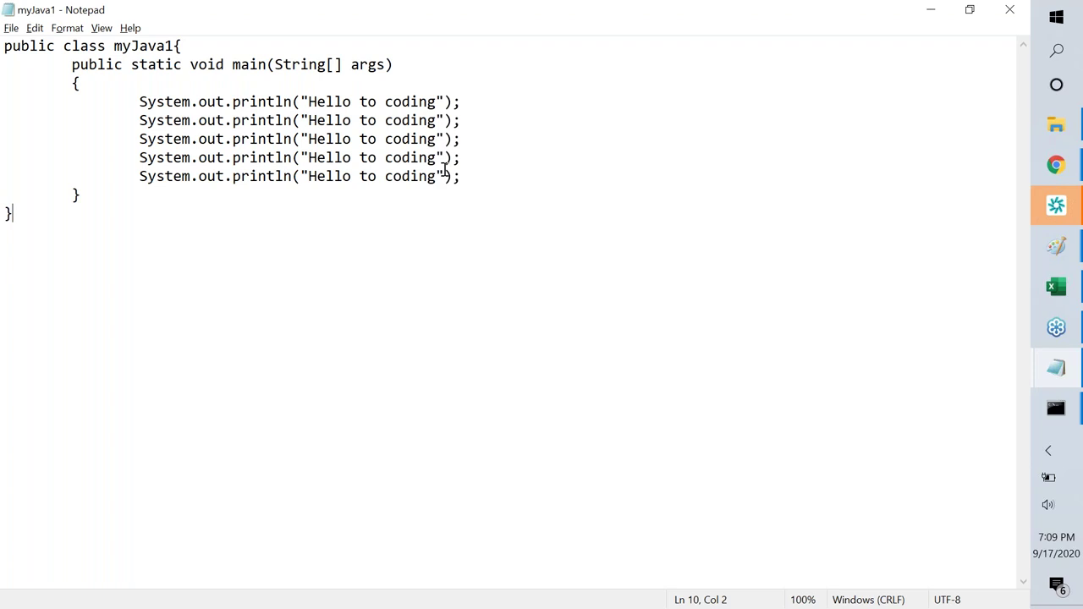
pyautogui.write('fs')
pyautogui.press('BackSpace')
pyautogui.press('BackSpace')
pyautogui.hotkey('alt', 'f')
pyautogui.press('s')
# - Switch to the Command Prompt and recompile the program with "javac myJava1.java"
pyautogui.hotkey('alt', 'Tab')
pyautogui.hotkey('alt', 'Tab')
pyautogui.hotkey('alt', 'Tab')
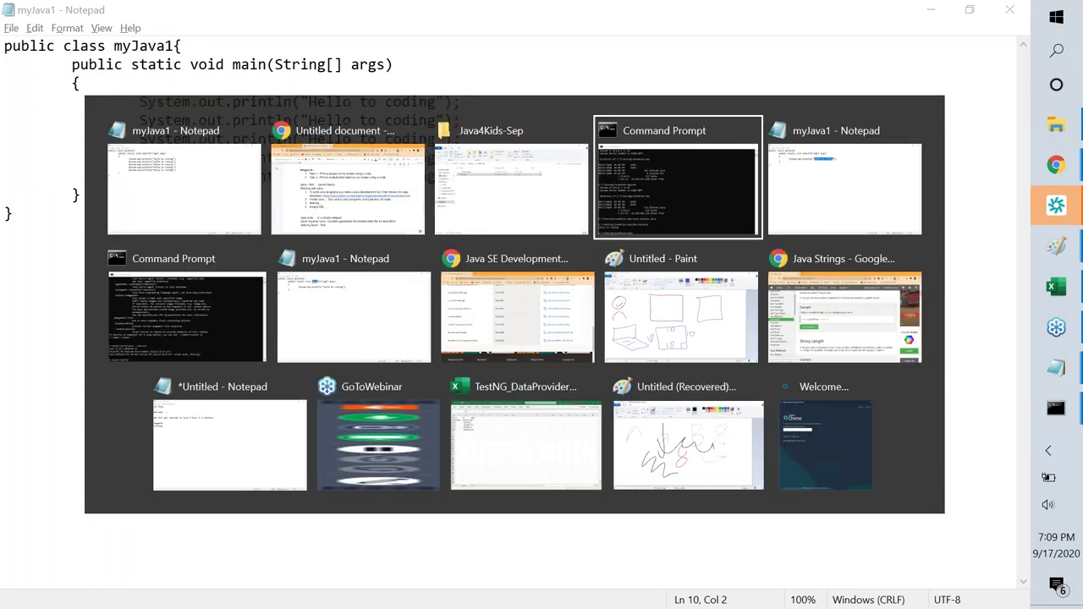
pyautogui.press('Up')
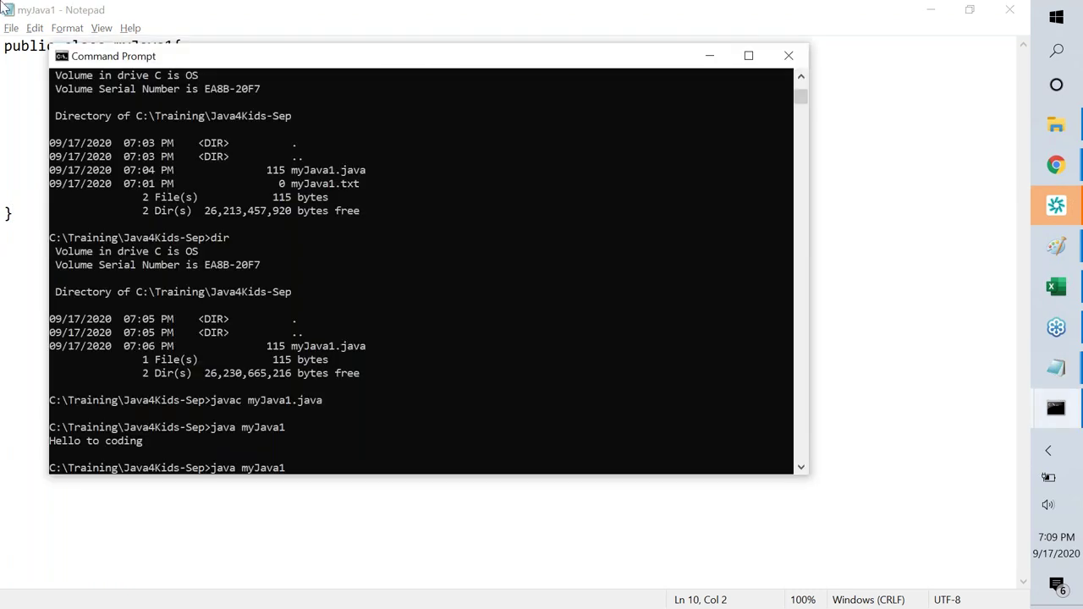
pyautogui.press('Up')
pyautogui.press('Return')
# - Run the recompiled program with "java myJava1"
pyautogui.press('Up')
pyautogui.press('Up')
pyautogui.press('Up')
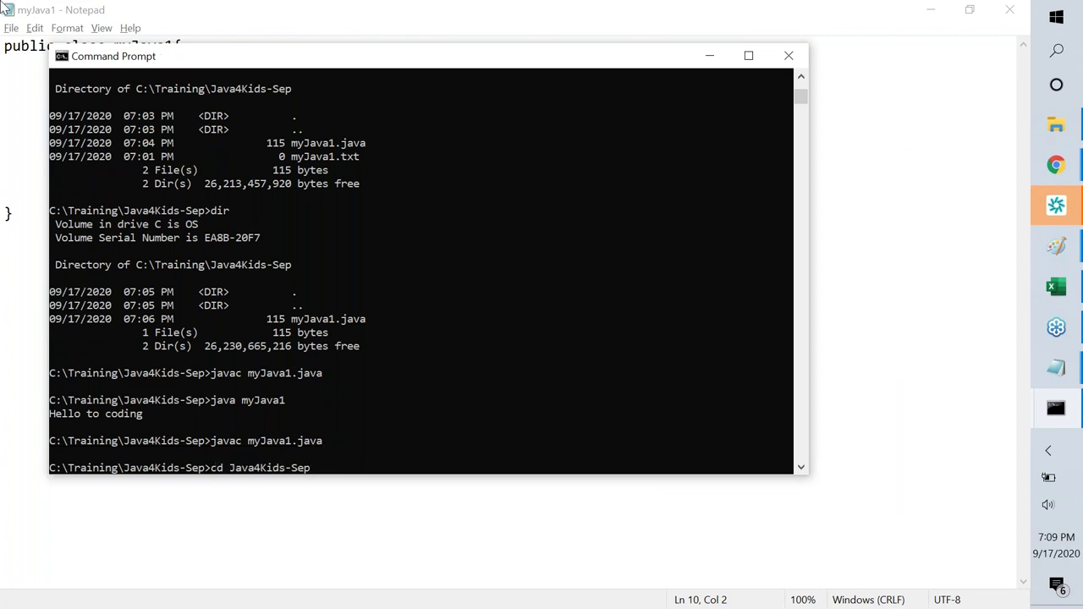
pyautogui.press('Down')
pyautogui.press('Down')
pyautogui.press('Return')
# - Switch to the myJava1 Notepad window, change println to Println in the fourth print statement, and save the file
pyautogui.hotkey('alt', 'Tab')
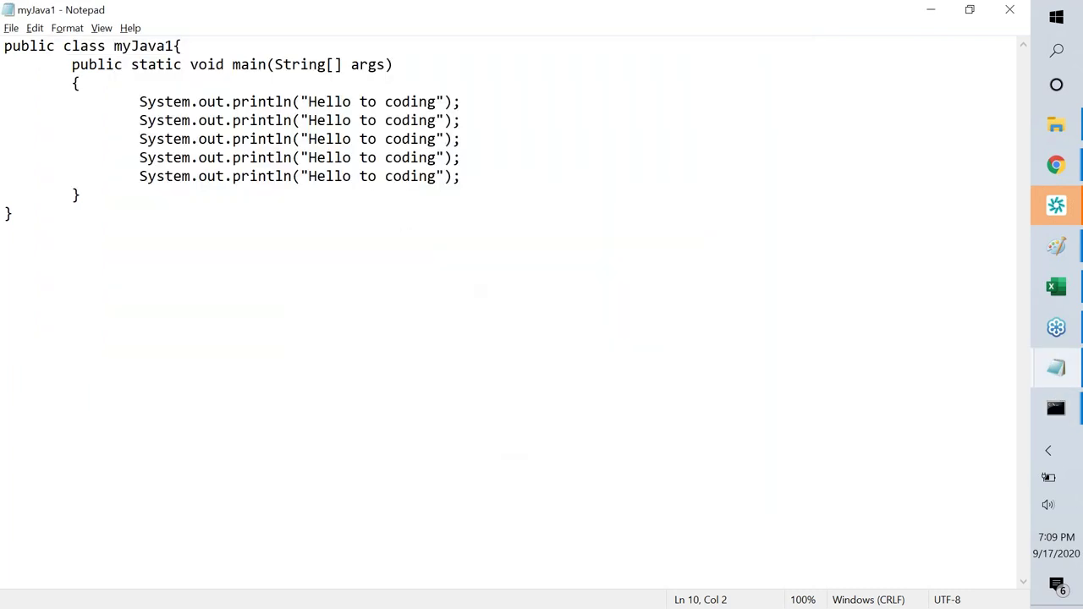
pyautogui.click(242, 157)
pyautogui.press('BackSpace')
pyautogui.write('P')
pyautogui.hotkey('alt', 'f')
pyautogui.press('s')
# - Switch to the Command Prompt and compile the altered code with "javac myJava1.java"
pyautogui.hotkey('alt', 'Tab')
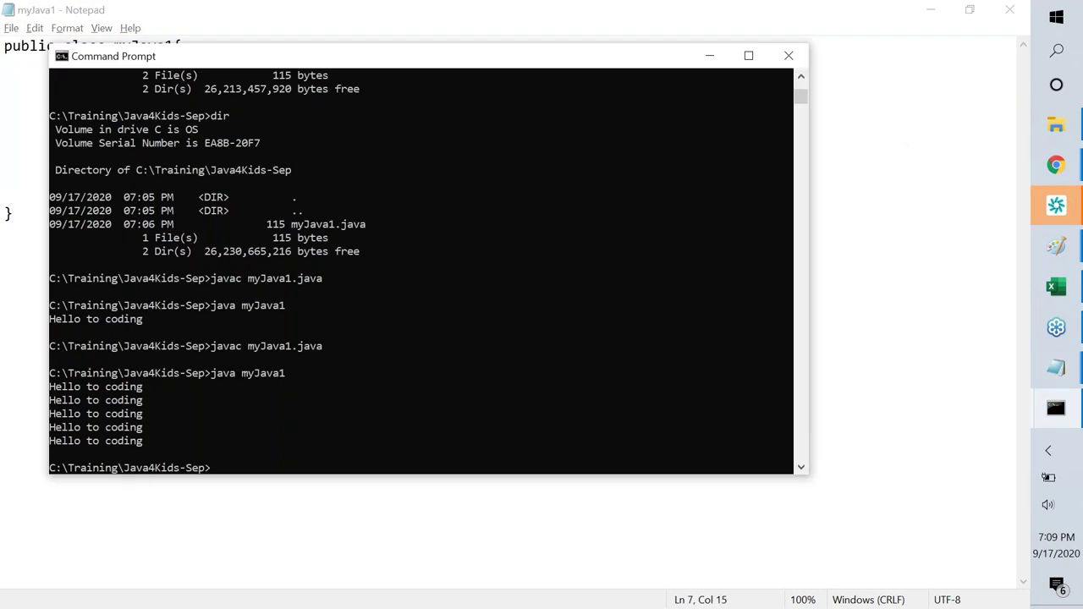
pyautogui.press('Up')
pyautogui.press('Up')
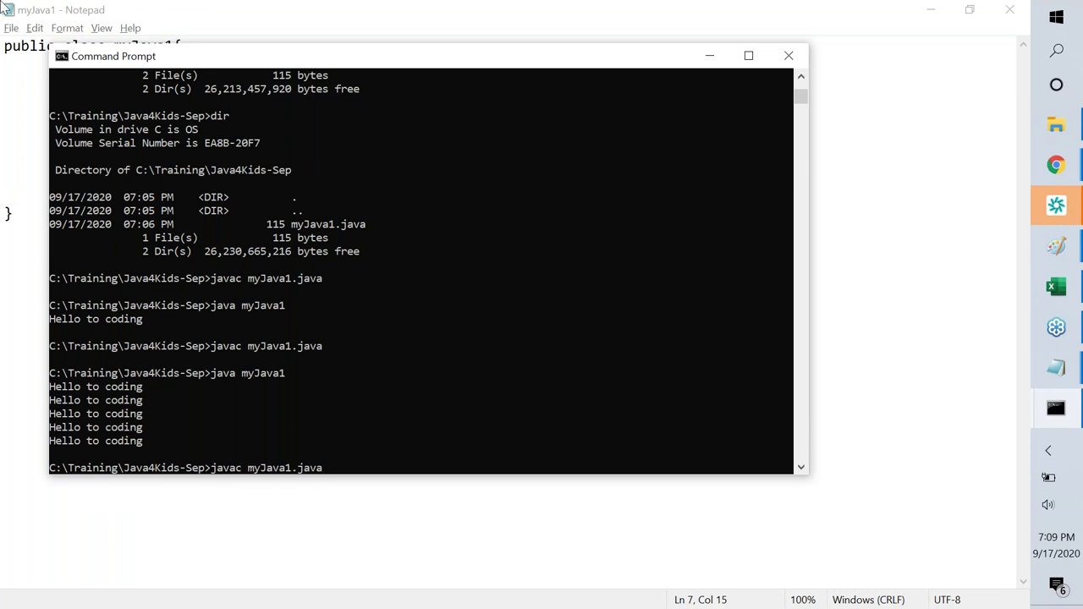
pyautogui.press('Return')
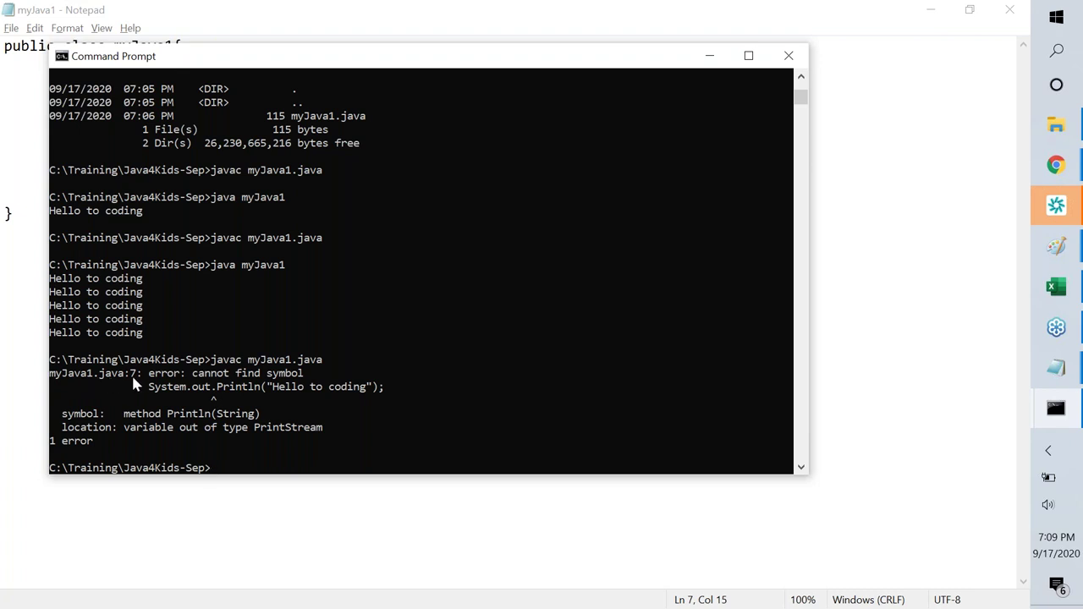
# - Find and highlight line 7 of the code in Notepad and compare it with the compiler's message in the Command Prompt
pyautogui.hotkey('alt', 'Tab')
pyautogui.click(27, 47)
pyautogui.press('Down')
pyautogui.press('Down')
pyautogui.press('Down')
pyautogui.press('Down')
pyautogui.press('Down')
pyautogui.press('Down')
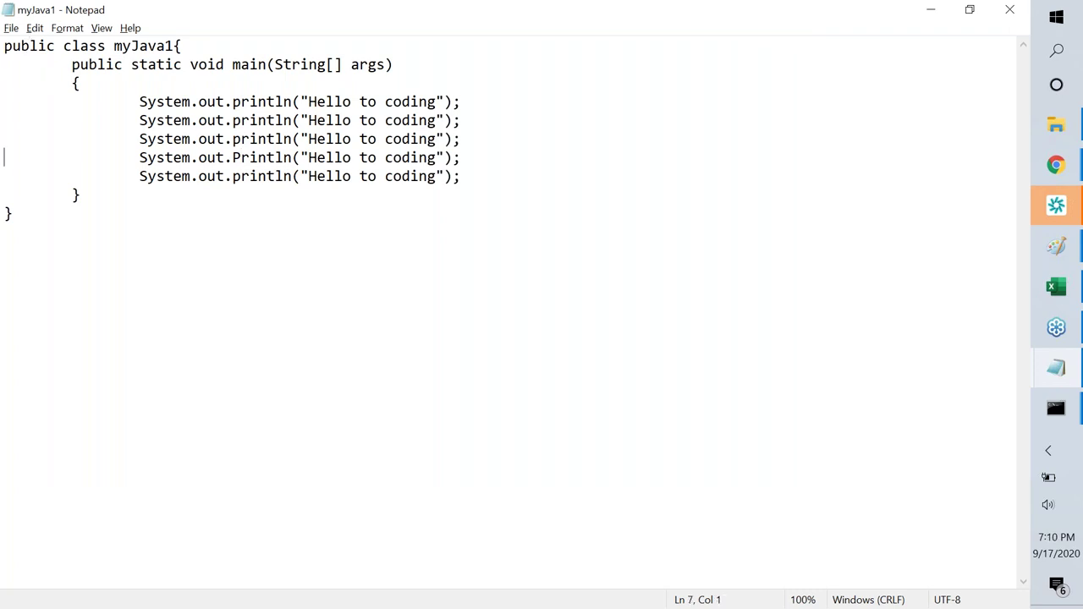
pyautogui.hotkey('shift', 'Right')
pyautogui.hotkey('shift', 'Right')
pyautogui.hotkey('shift', 'Right')
pyautogui.hotkey('shift', 'Right')
pyautogui.hotkey('shift', 'Right')
pyautogui.hotkey('shift', 'Right')
pyautogui.hotkey('shift', 'Right')
pyautogui.hotkey('shift', 'Right')
pyautogui.hotkey('shift', 'Right')
pyautogui.hotkey('shift', 'Right')
pyautogui.hotkey('shift', 'Right')
pyautogui.hotkey('shift', 'Right')
pyautogui.hotkey('shift', 'Right')
pyautogui.hotkey('shift', 'Right')
pyautogui.hotkey('shift', 'Right')
pyautogui.hotkey('shift', 'Right')
pyautogui.hotkey('shift', 'Right')
pyautogui.hotkey('shift', 'Right')
pyautogui.hotkey('shift', 'Right')
pyautogui.hotkey('shift', 'Right')
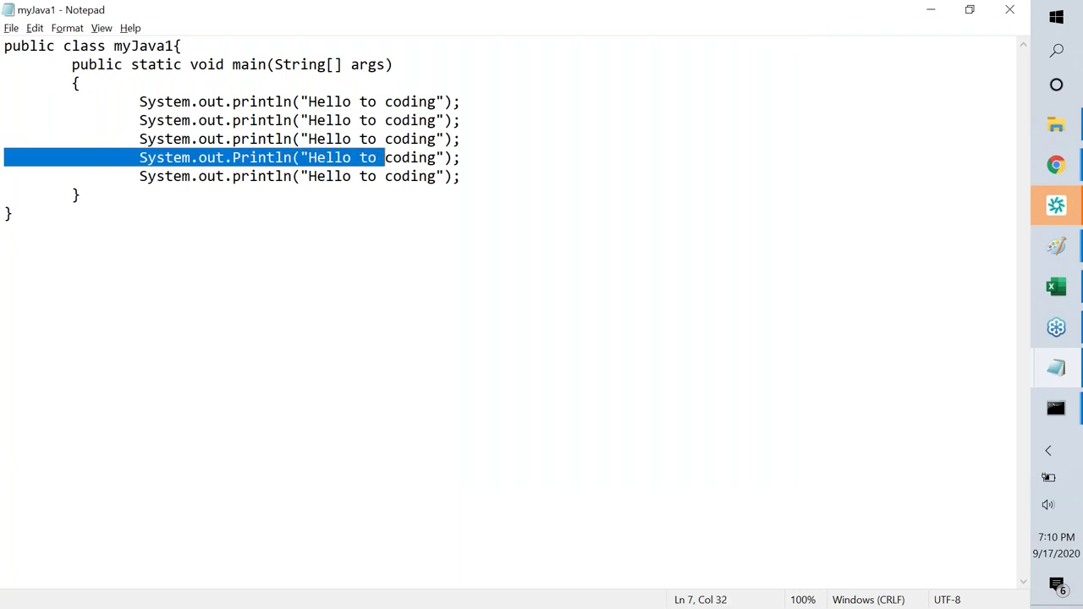
pyautogui.hotkey('alt', 'Tab')
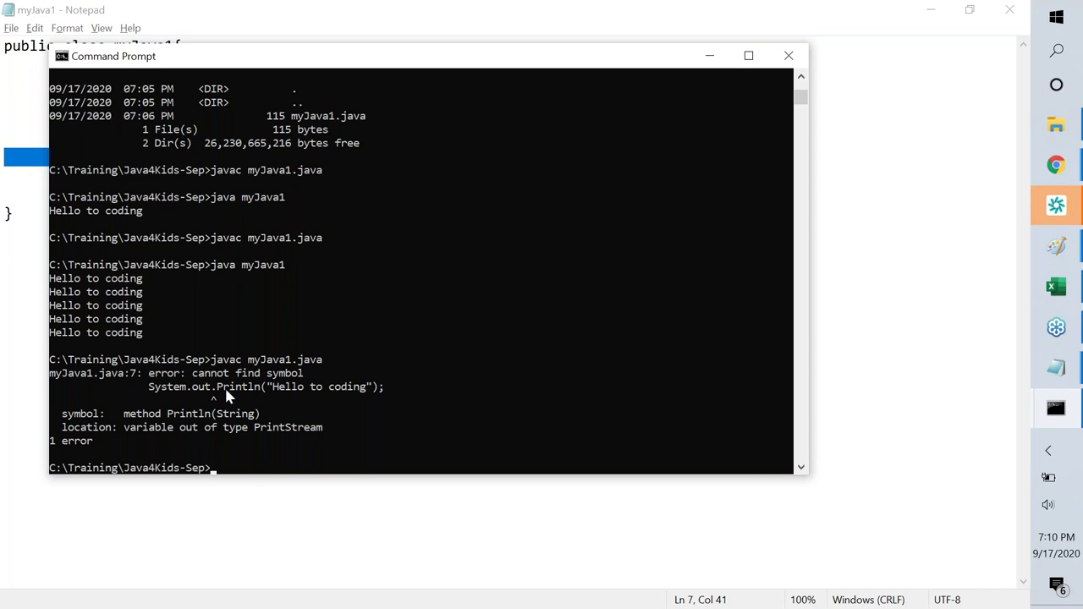
pyautogui.hotkey('alt', 'Tab')
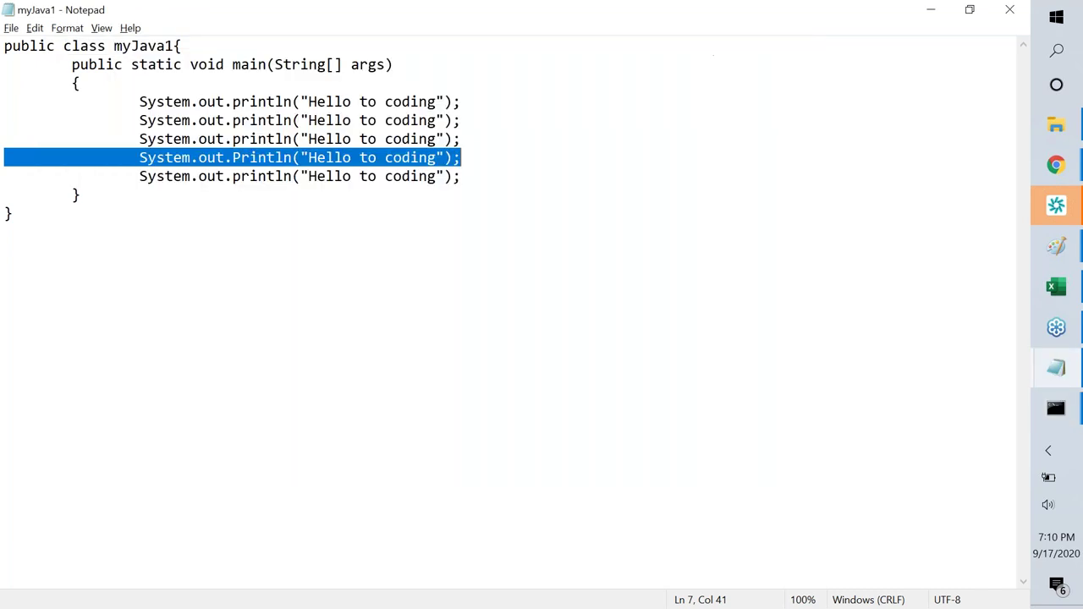
# - Switch to the Google Docs notes and extend the Eclipse IDE item with "notepad is extremely boring and non productive."
pyautogui.hotkey('alt', 'Tab')
pyautogui.hotkey('alt', 'Tab')
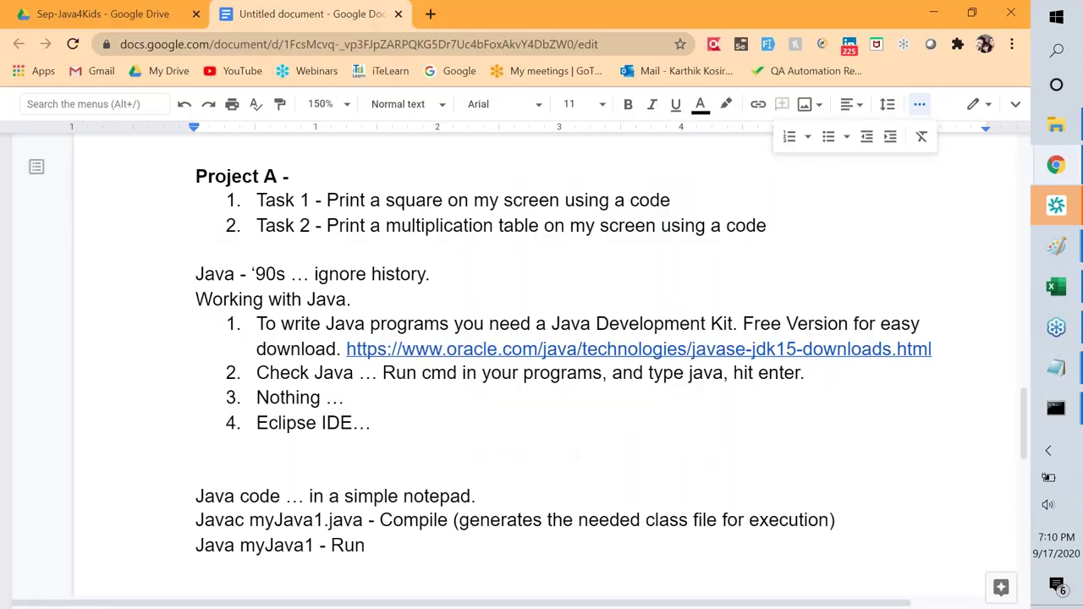
pyautogui.scroll(4, 118, 162)
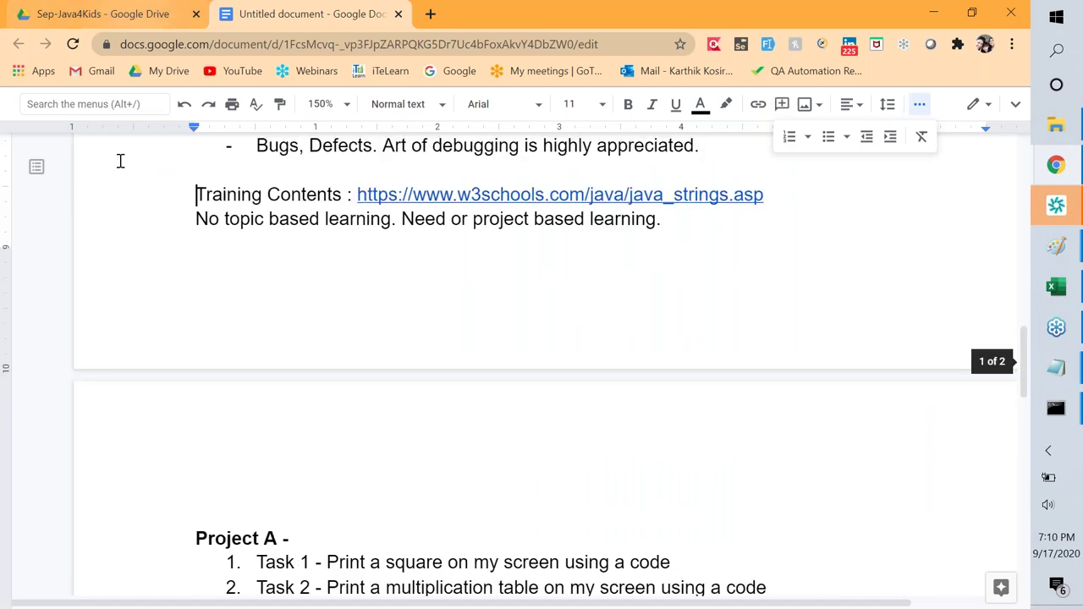
pyautogui.scroll(-4, 267, 300)
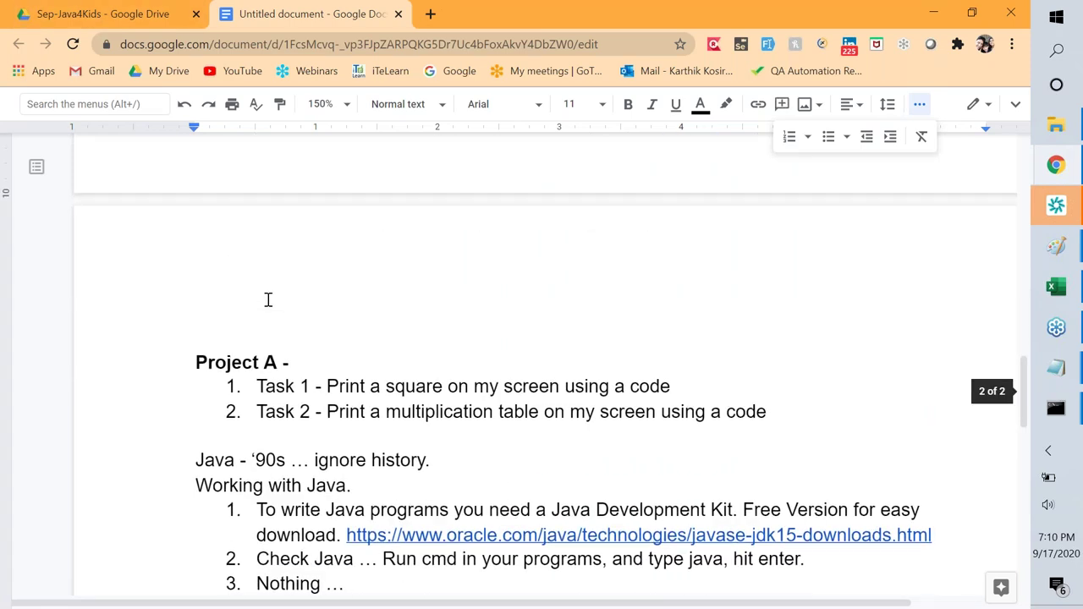
pyautogui.click(380, 474)
pyautogui.write('notepad i')
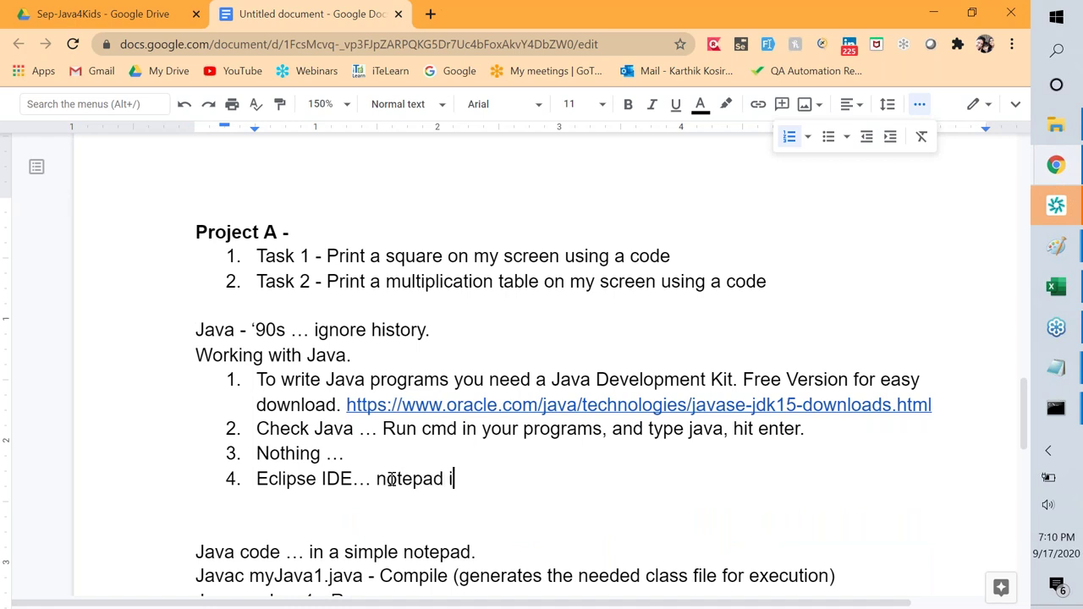
pyautogui.write('s extremely ')
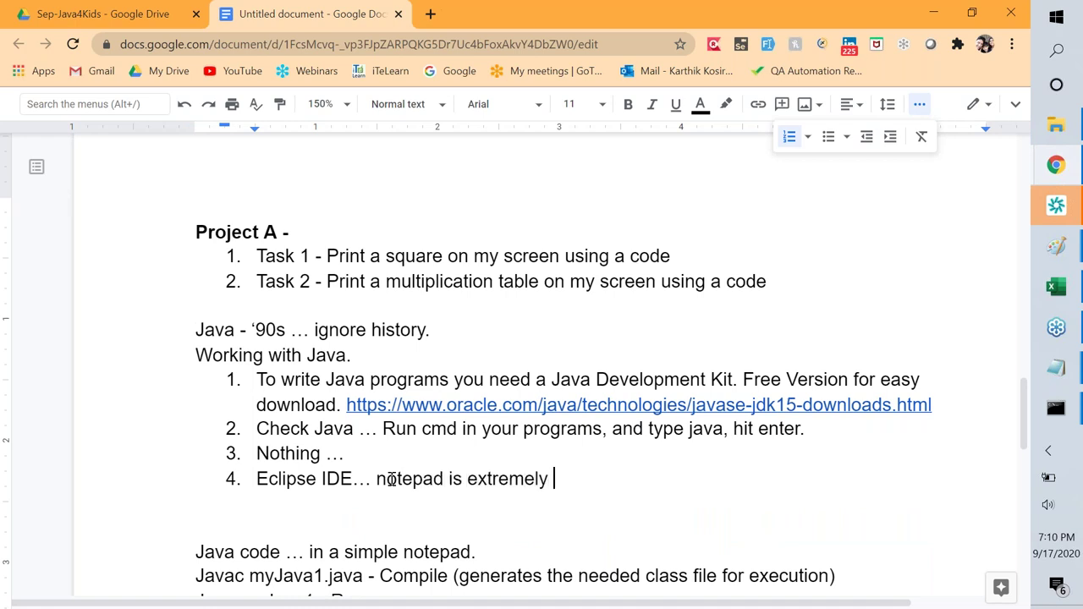
pyautogui.write('boring and ')
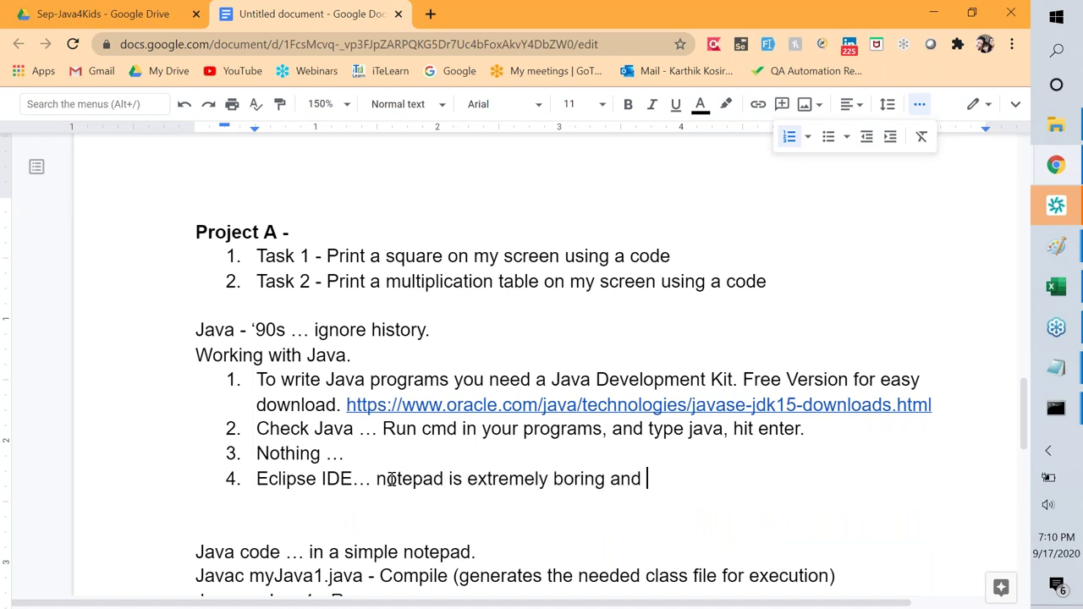
pyautogui.write('non prodo')
pyautogui.press('BackSpace')
pyautogui.write('y')
pyautogui.press('BackSpace')
pyautogui.write('uctive.')
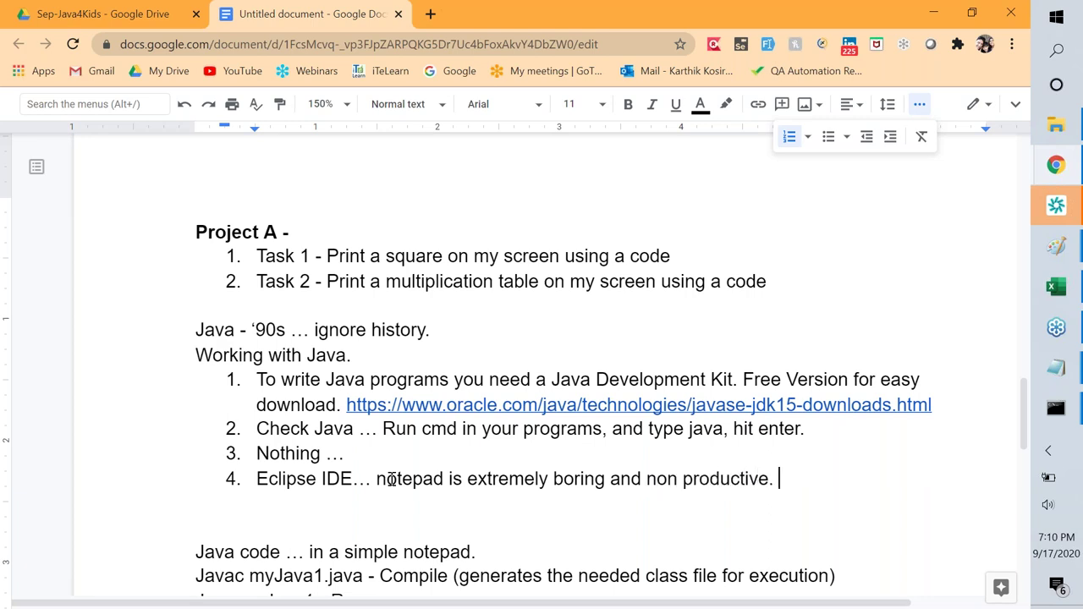
# - Append "Integrated Development Environment." to the Eclipse IDE item in the notes
pyautogui.write(' Integrated ')
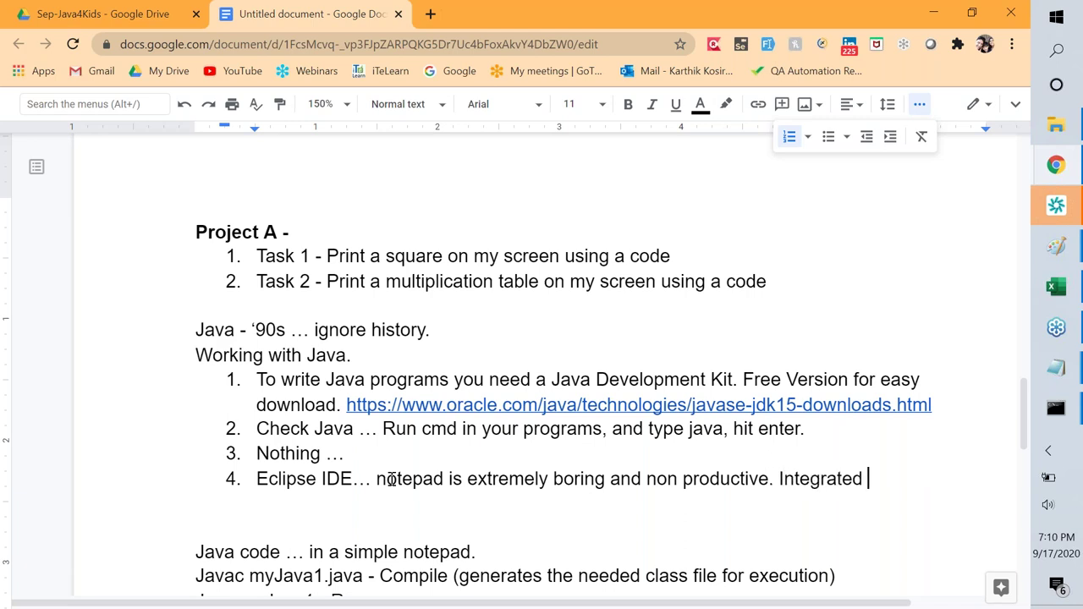
pyautogui.write('Develop')
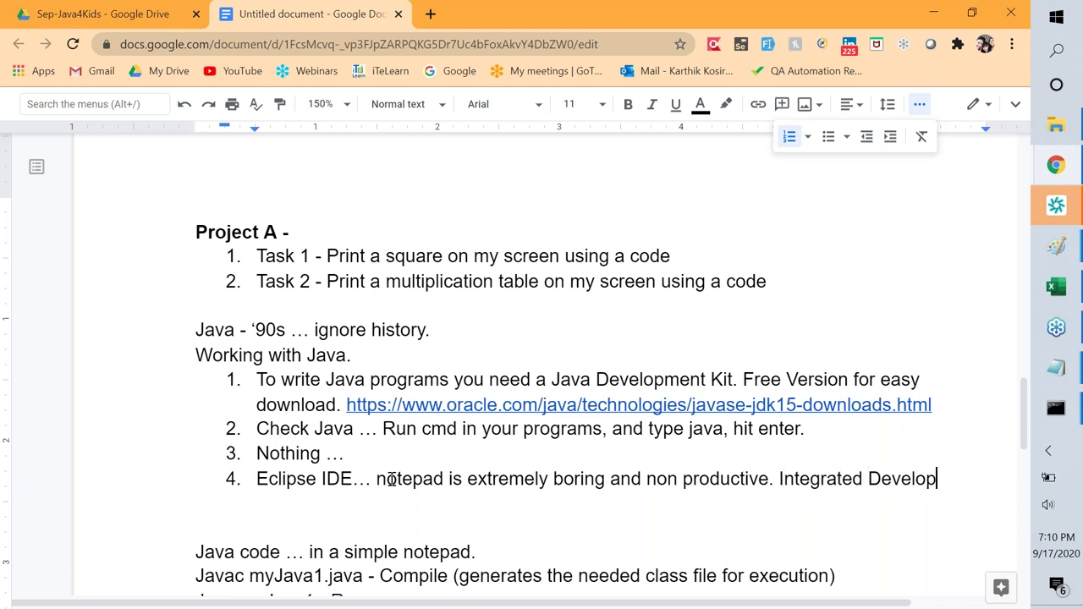
pyautogui.write('ment Enviro')
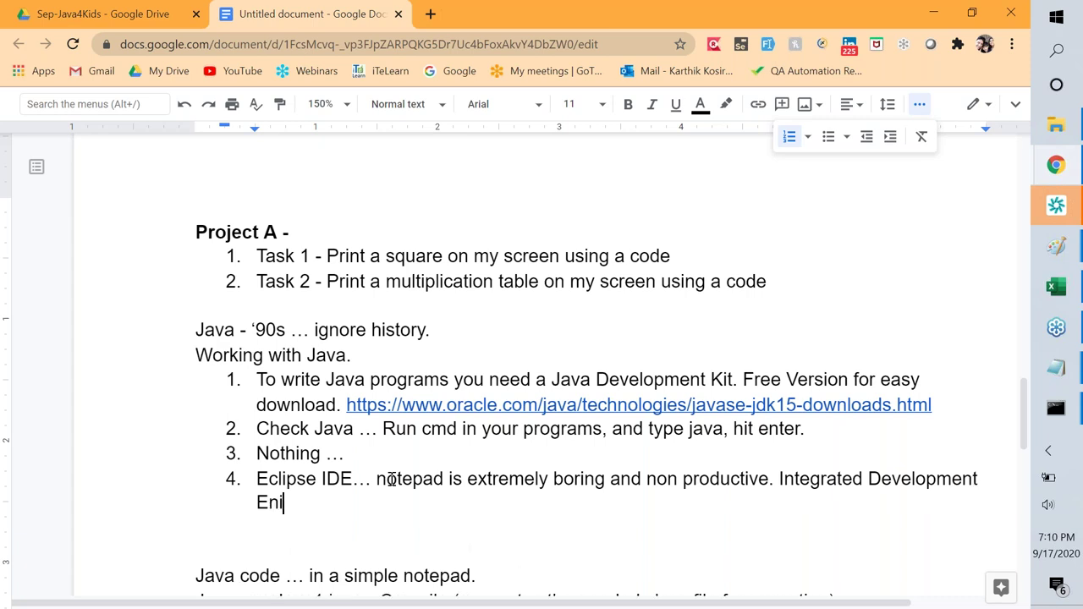
pyautogui.write('n')
pyautogui.press('BackSpace')
pyautogui.write('vironemn')
pyautogui.press('BackSpace')
pyautogui.press('BackSpace')
pyautogui.press('BackSpace')
pyautogui.press('BackSpace')
pyautogui.write('nment.')
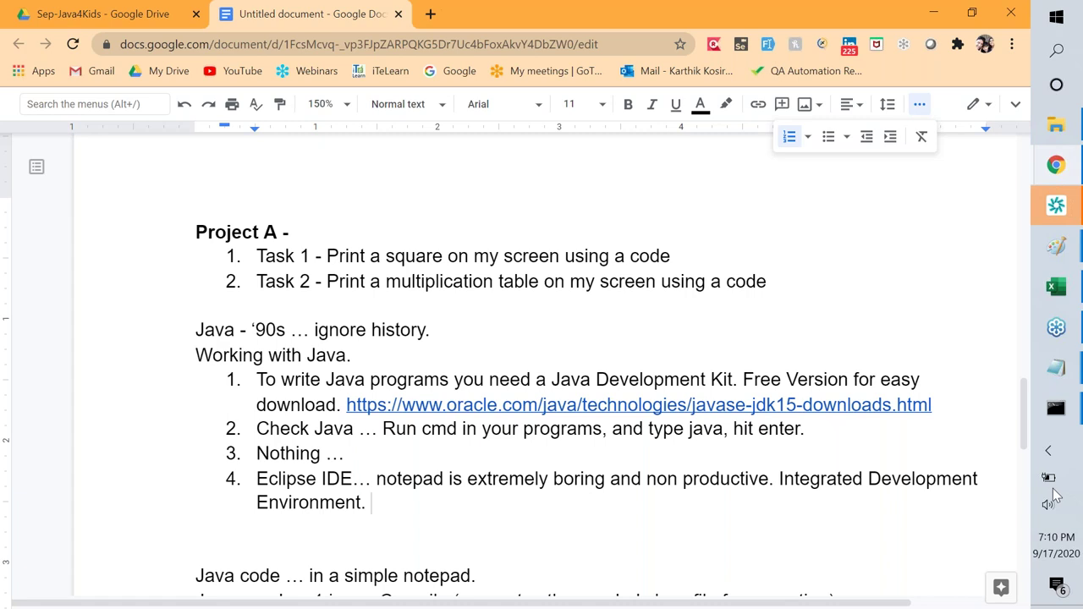
# - Show the Command Prompt and the myJava1 Notepad code in smaller windows over the notes, and return to the Eclipse IDE item
pyautogui.moveTo(1051, 410)
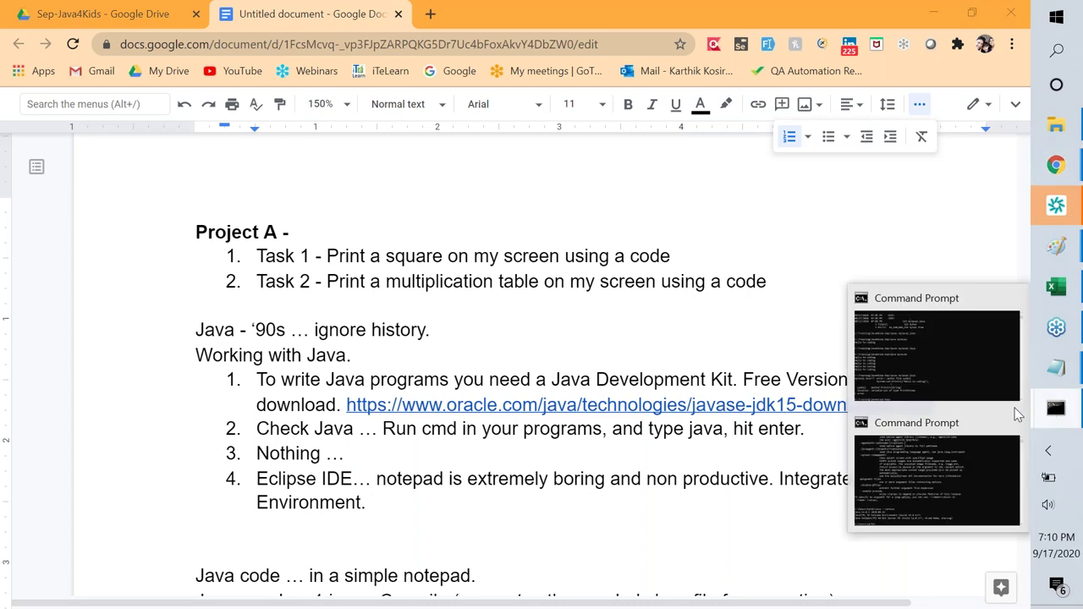
pyautogui.click(938, 452)
pyautogui.moveTo(677, 99); pyautogui.dragTo(584, 34)
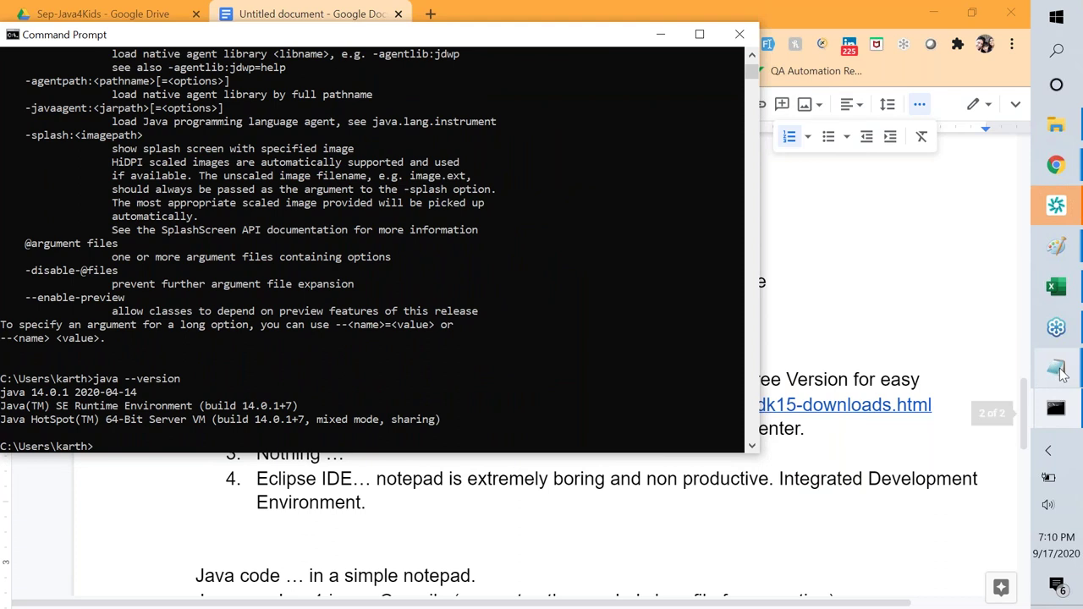
pyautogui.moveTo(1061, 374)
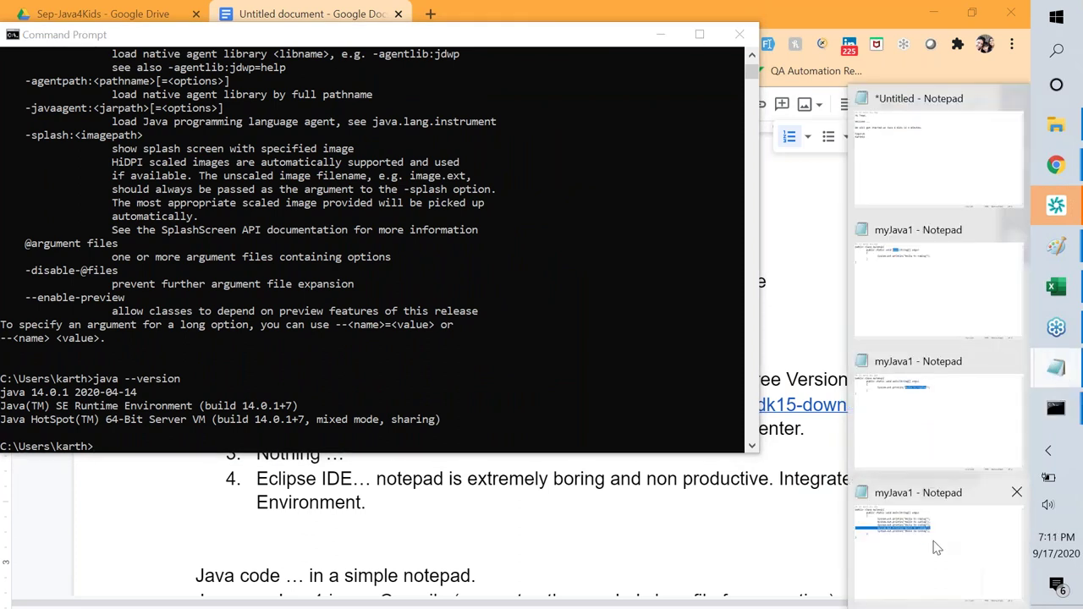
pyautogui.click(937, 547)
pyautogui.doubleClick(696, 21)
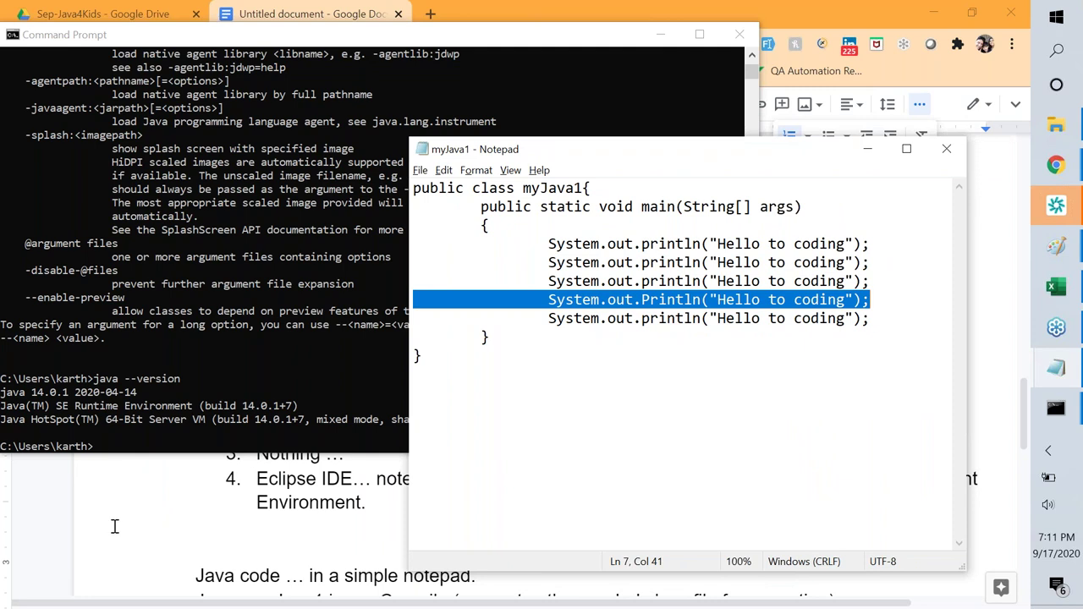
pyautogui.click(242, 529)
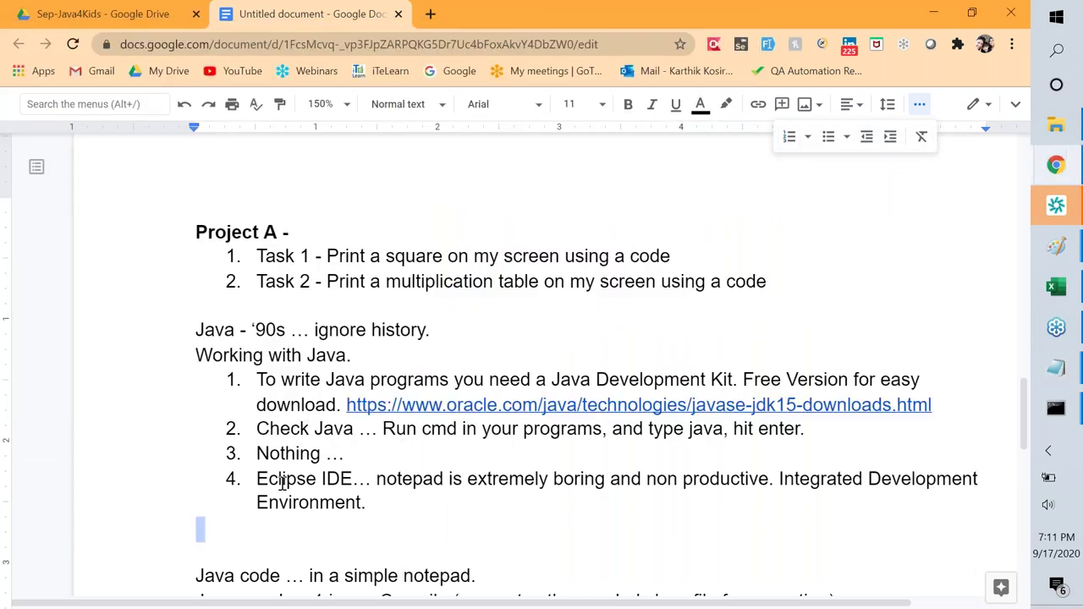
pyautogui.click(429, 504)
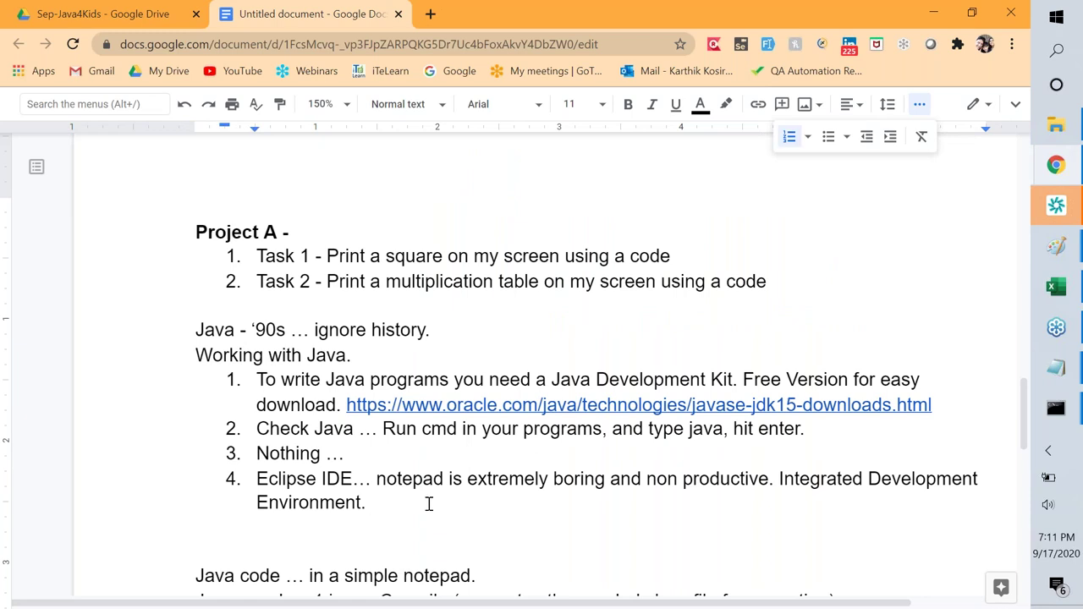
# - Search the web for "eclipse ide download" in a new browser tab
pyautogui.click(430, 14)
pyautogui.write('ec')
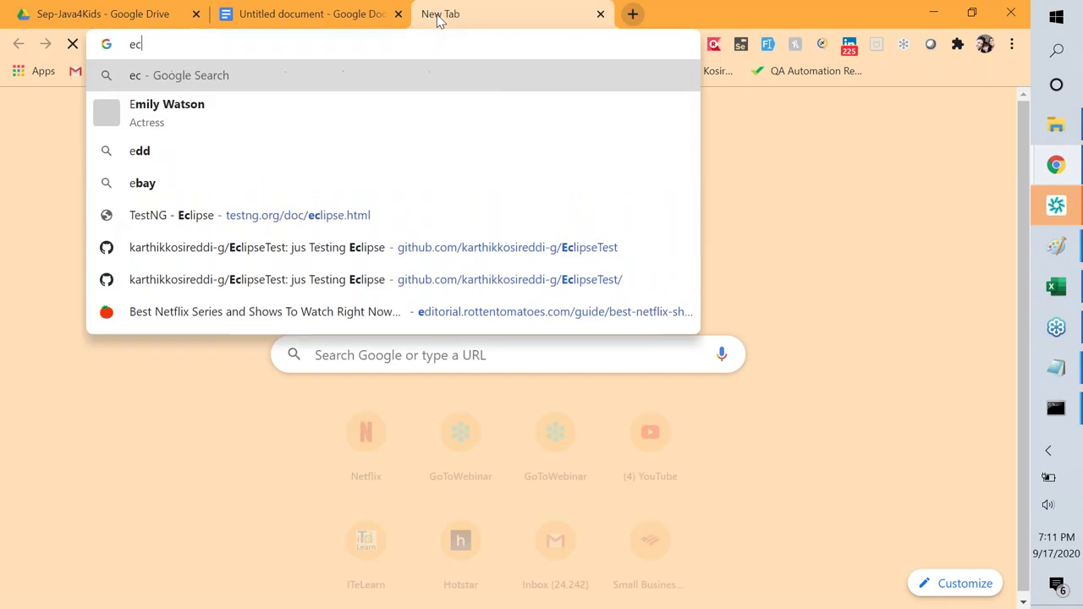
pyautogui.write('lipse ide do')
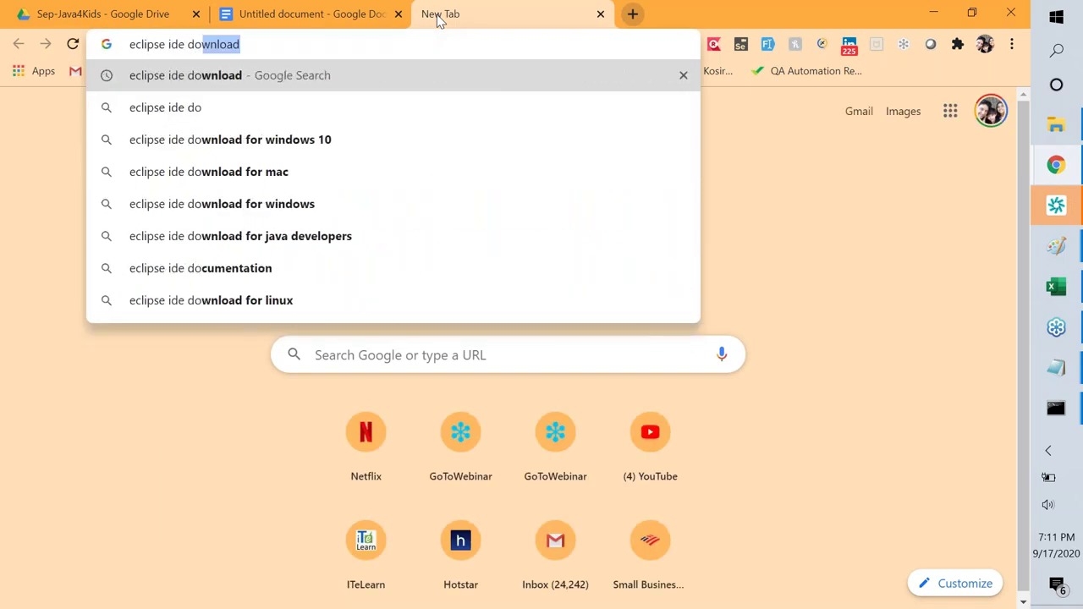
pyautogui.write('wnload')
pyautogui.press('Return')
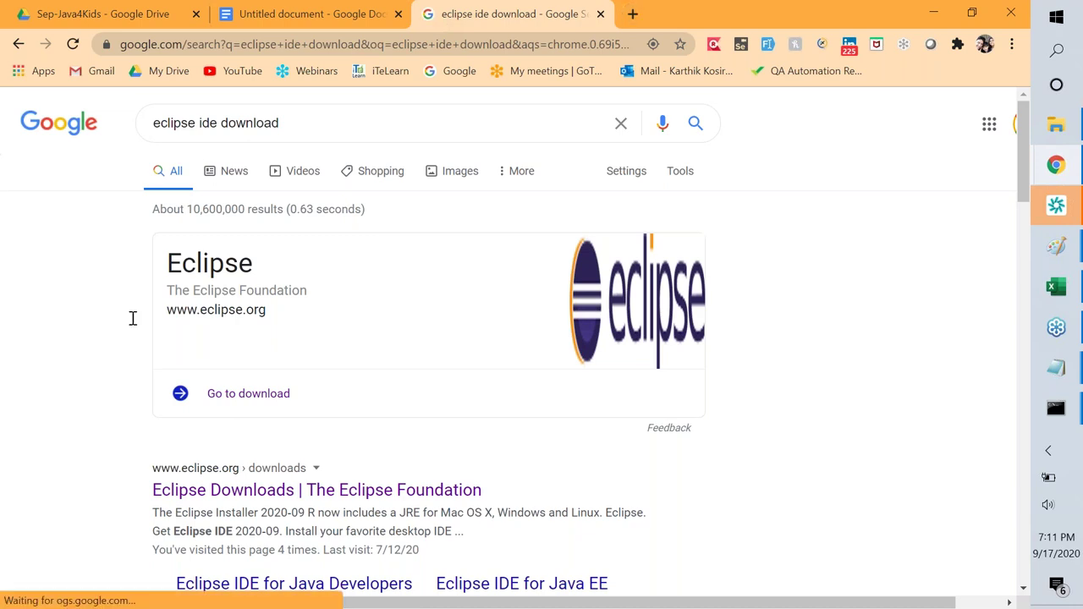
# - Open the Eclipse Downloads page from the search results and go to the 64-bit download of Eclipse IDE 2020-09
pyautogui.scroll(-2, 508, 338)
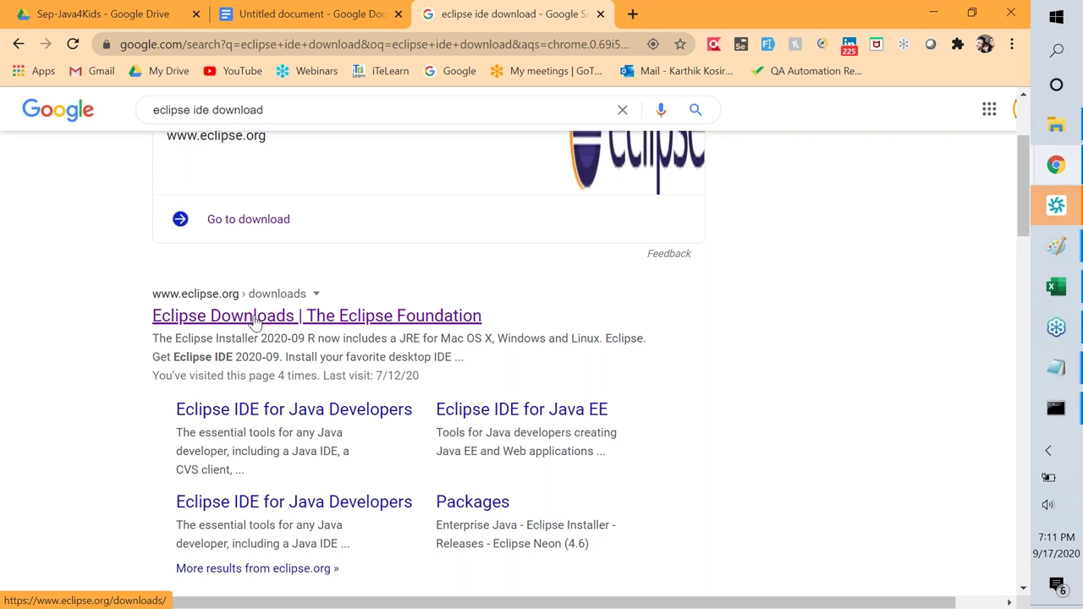
pyautogui.click(311, 327)
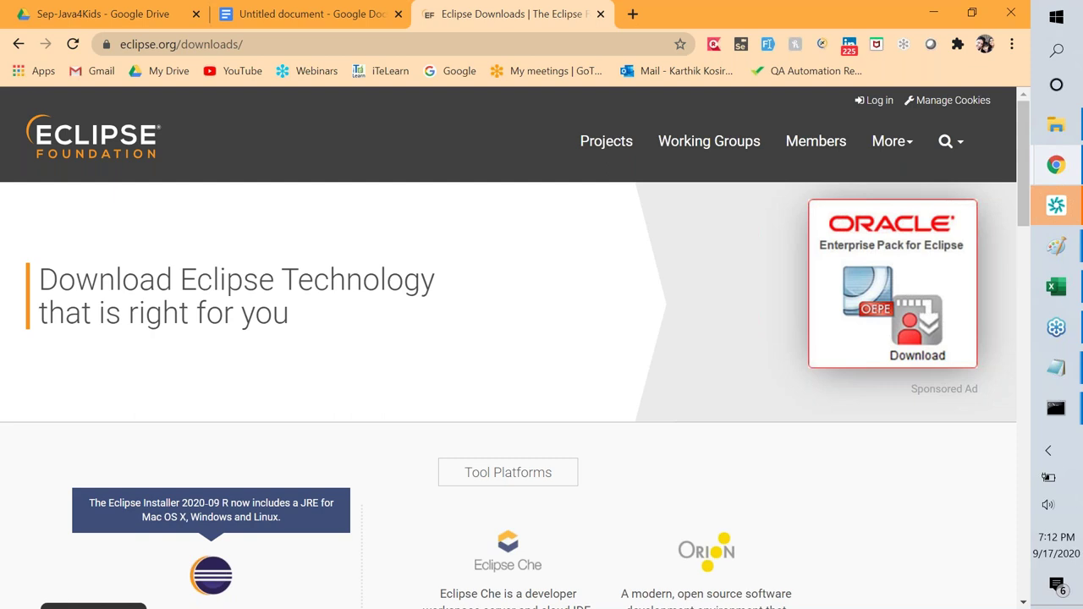
pyautogui.scroll(-2, 508, 347)
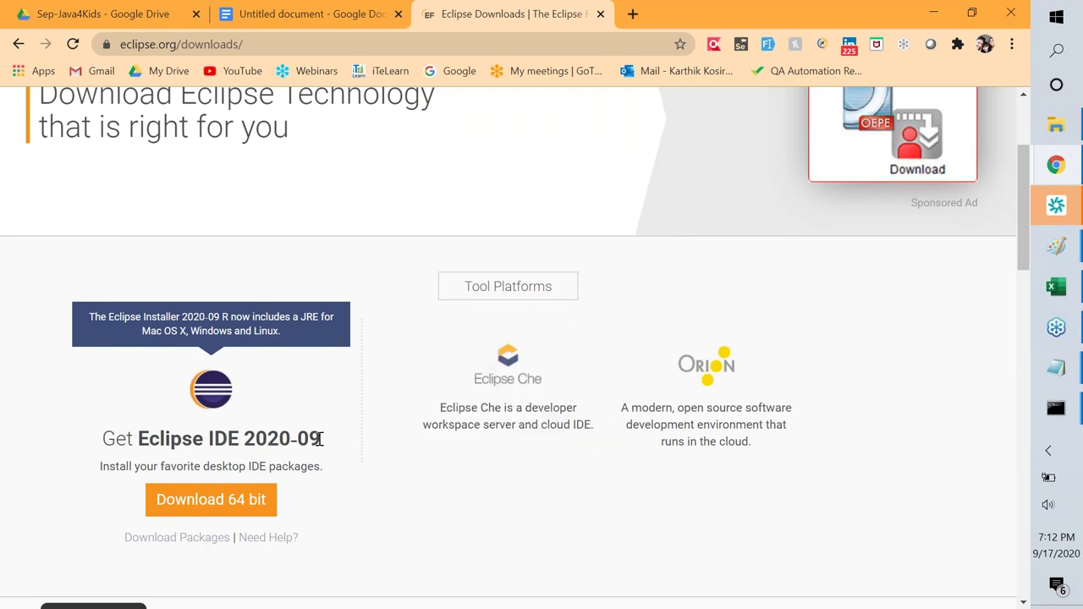
pyautogui.click(234, 507)
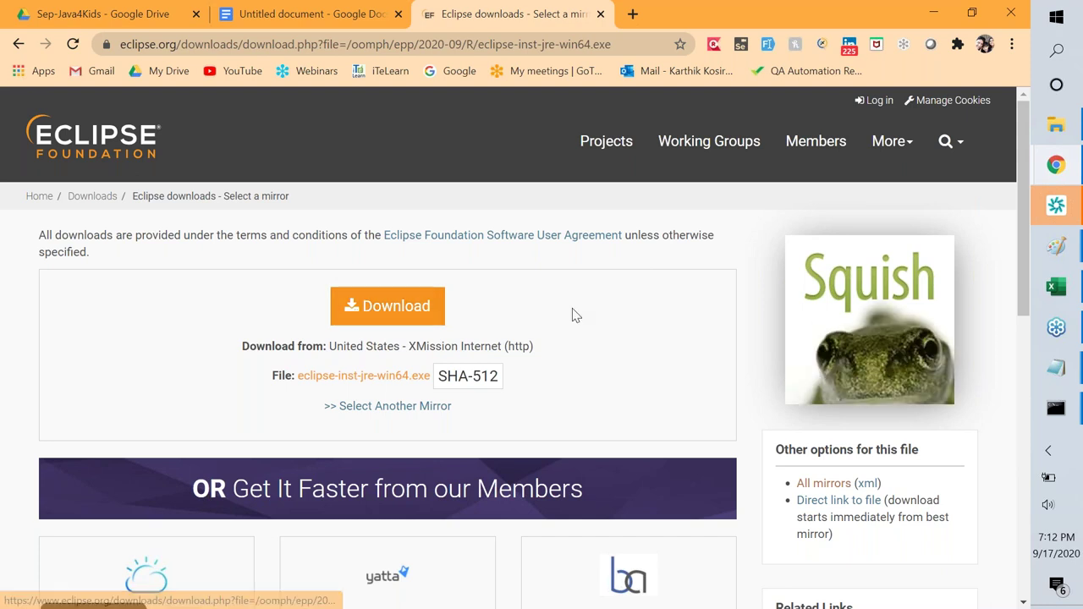
# - Open File Explorer in a maximized window, go to the C: drive and look through its folders
pyautogui.press('super+e')
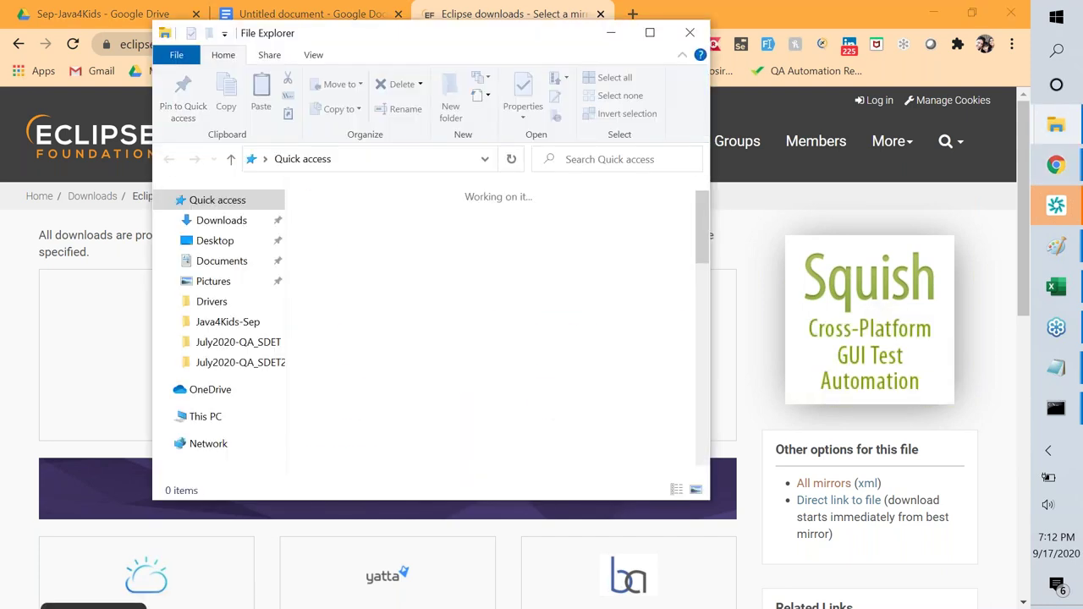
pyautogui.press('super+Up')
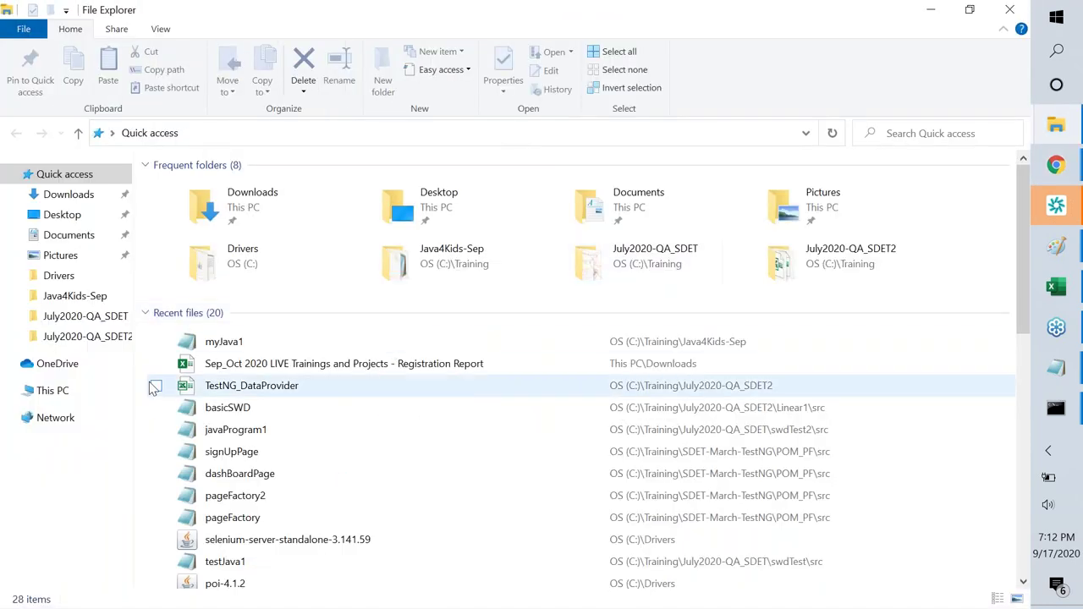
pyautogui.click(64, 392)
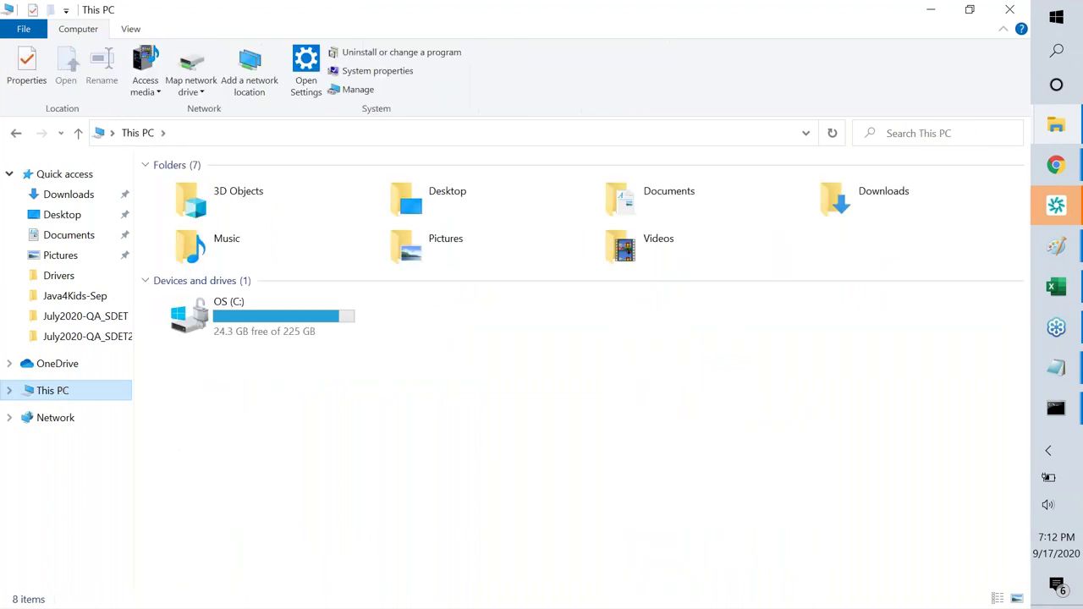
pyautogui.doubleClick(296, 330)
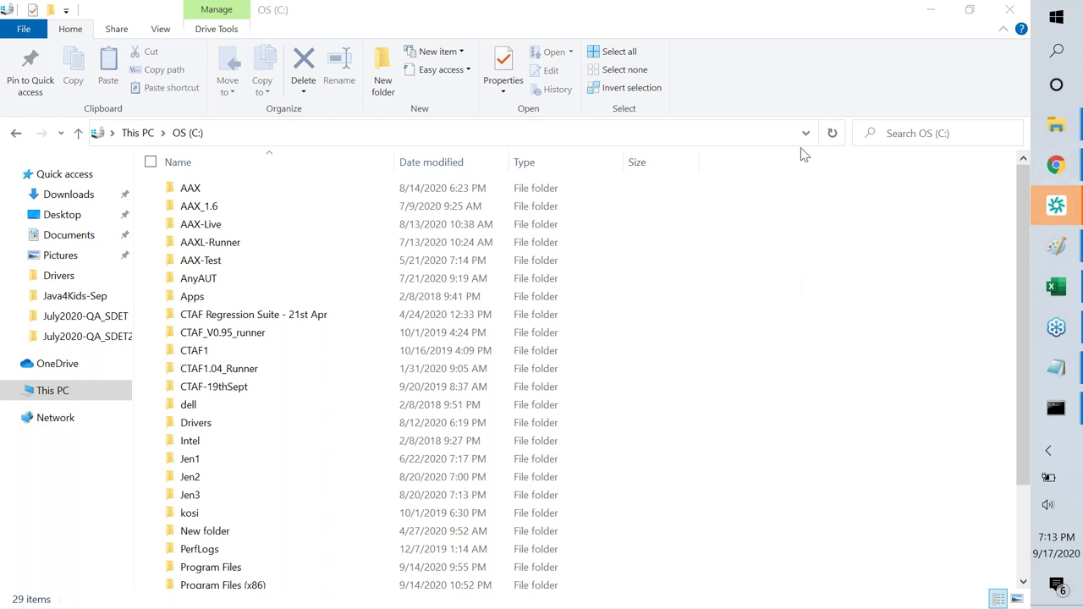
pyautogui.click(241, 282)
pyautogui.scroll(-3, 241, 287)
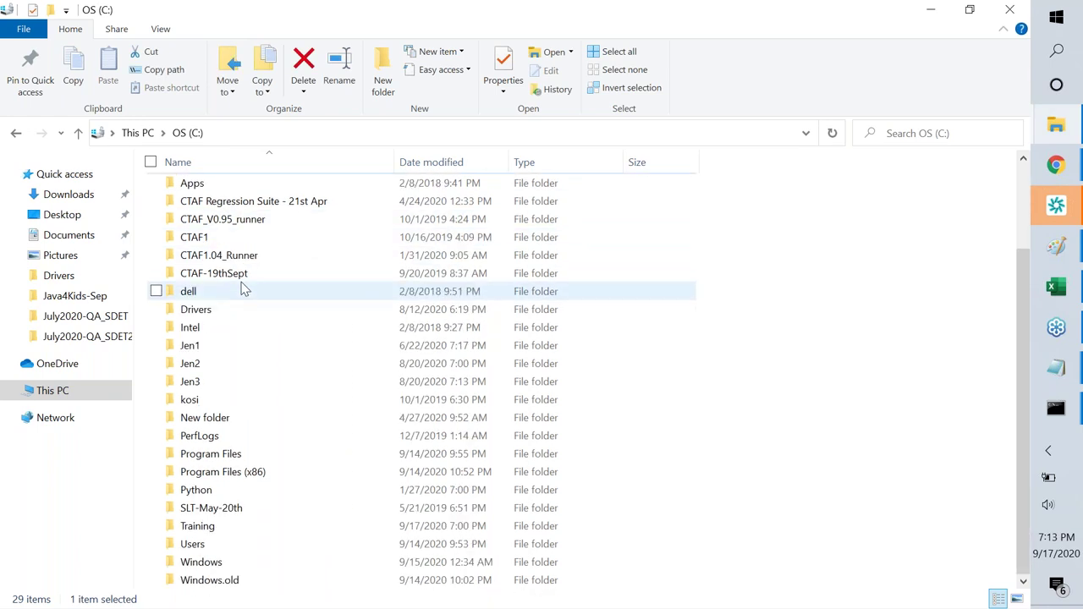
pyautogui.scroll(3, 241, 288)
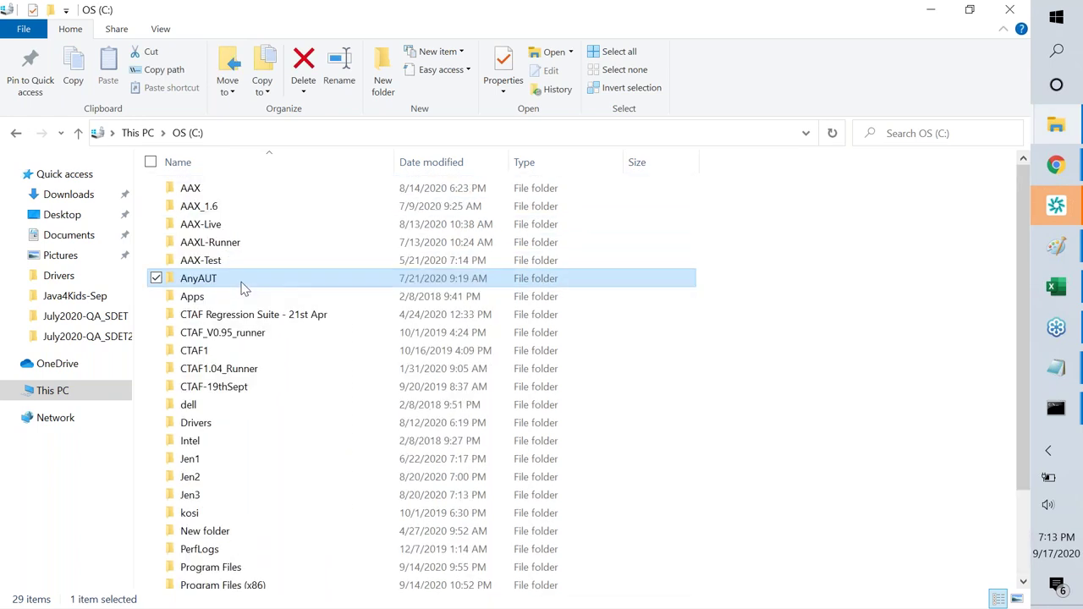
pyautogui.scroll(-3, 241, 288)
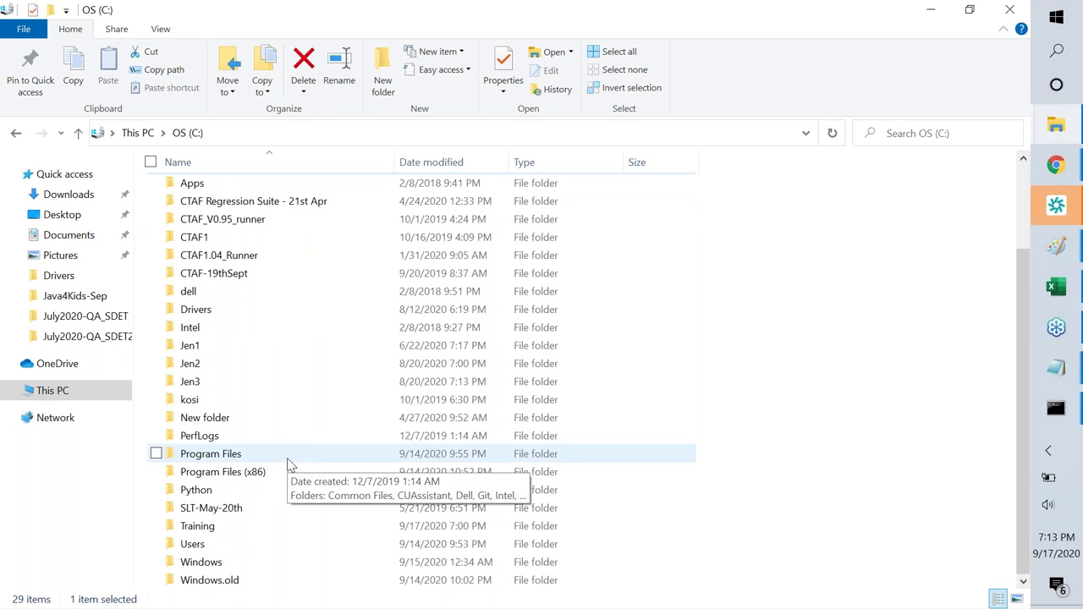
# - Search the installed programs for "ecli" and launch Eclipse IDE for Java Developers - 2020-06
pyautogui.press('super')
pyautogui.write('ecli')
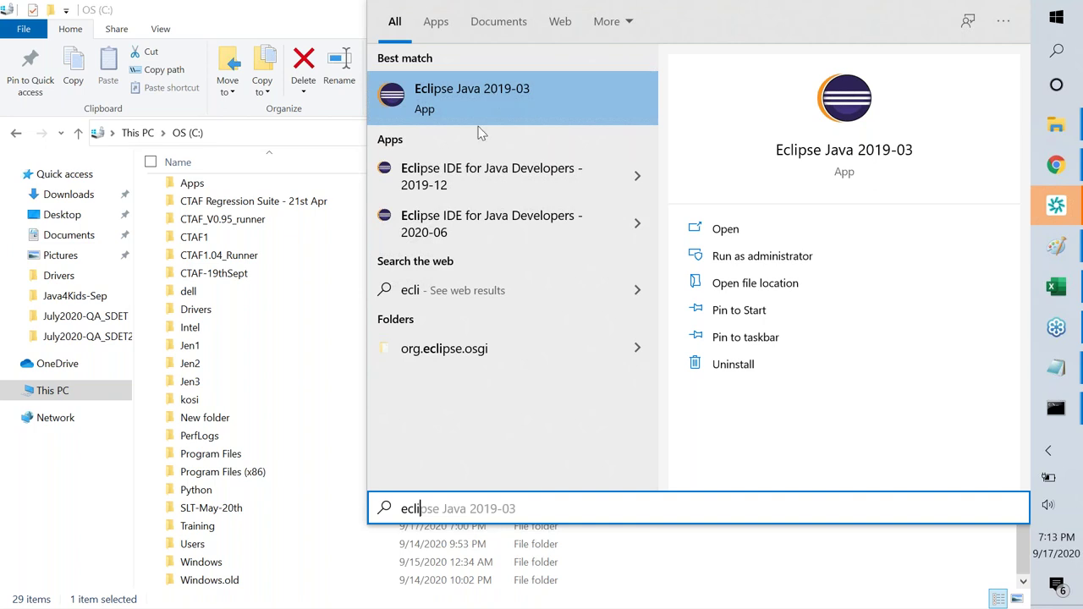
pyautogui.click(472, 225)
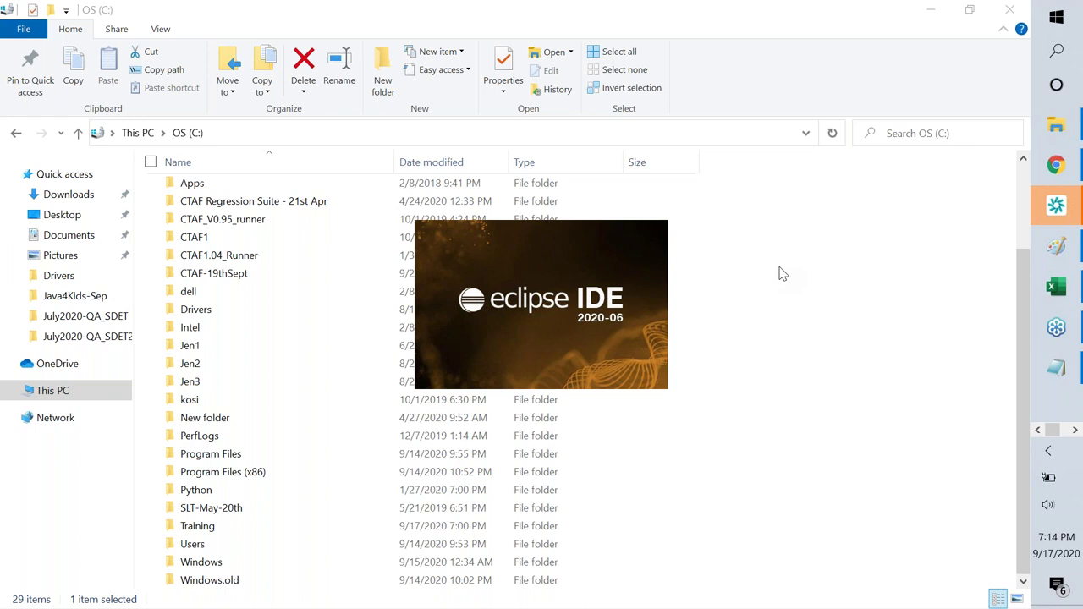
# - Switch to the untitled Google Docs notes in Chrome, expand its header and title the document "Java 4 Kids and Beginners"
pyautogui.hotkey('alt', 'Tab')
pyautogui.hotkey('alt', 'Tab')
pyautogui.hotkey('alt', 'Tab')
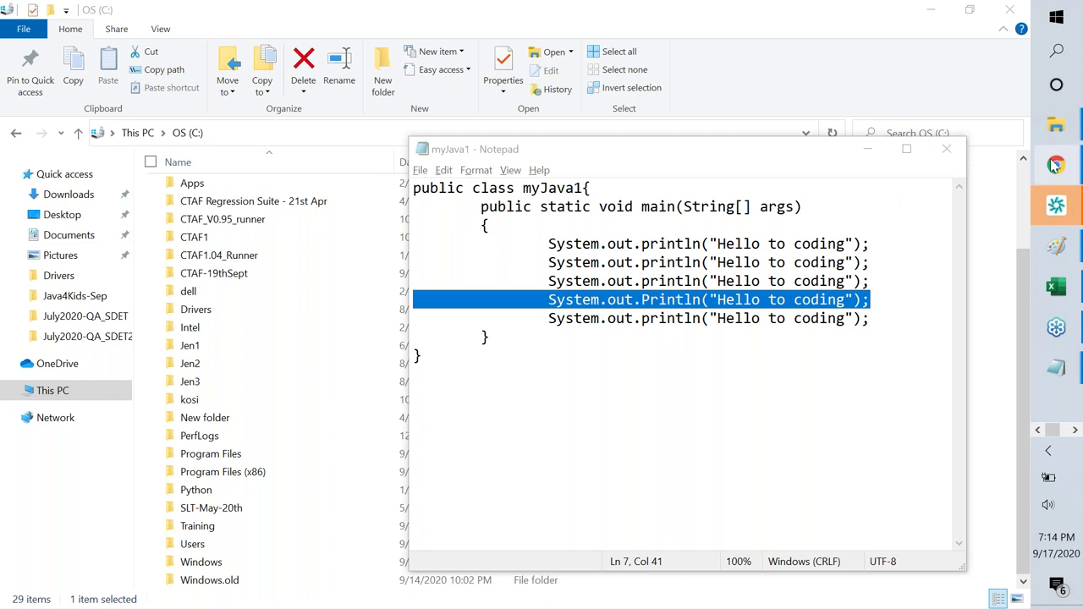
pyautogui.moveTo(1056, 166)
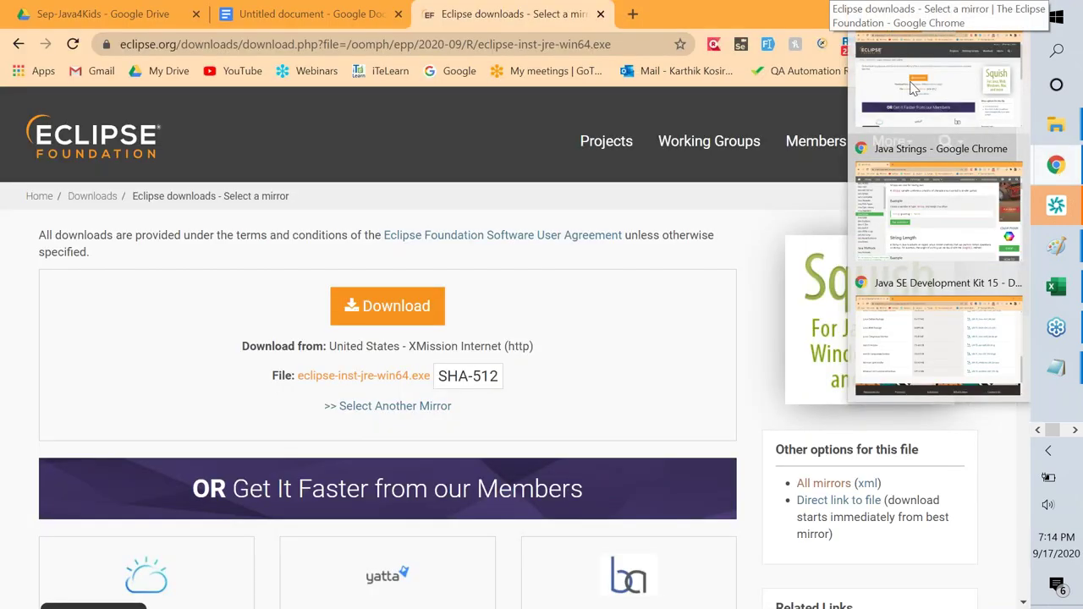
pyautogui.click(913, 86)
pyautogui.click(161, 14)
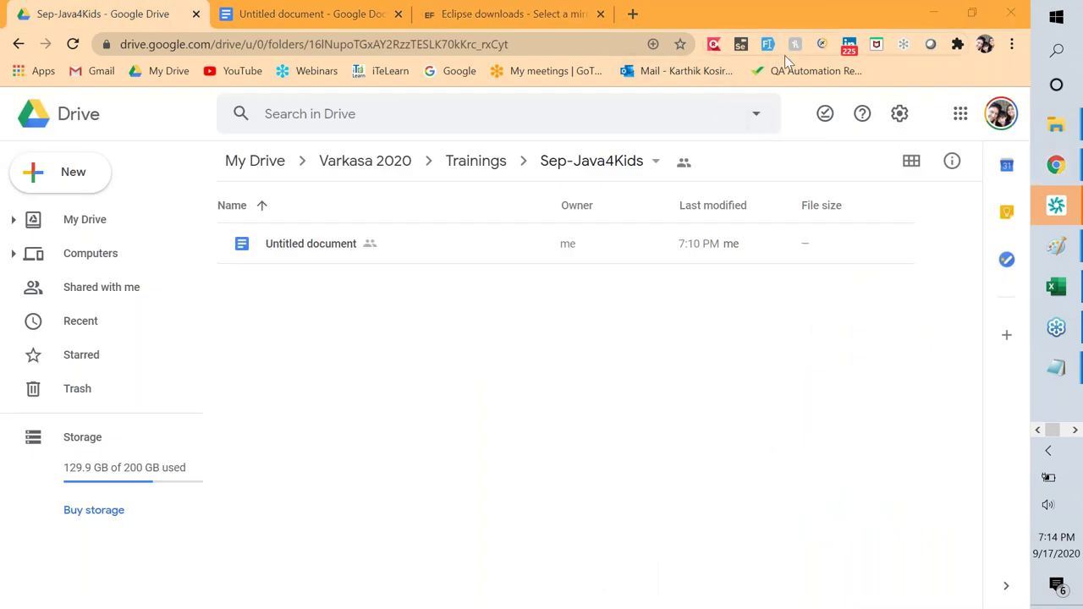
pyautogui.click(370, 14)
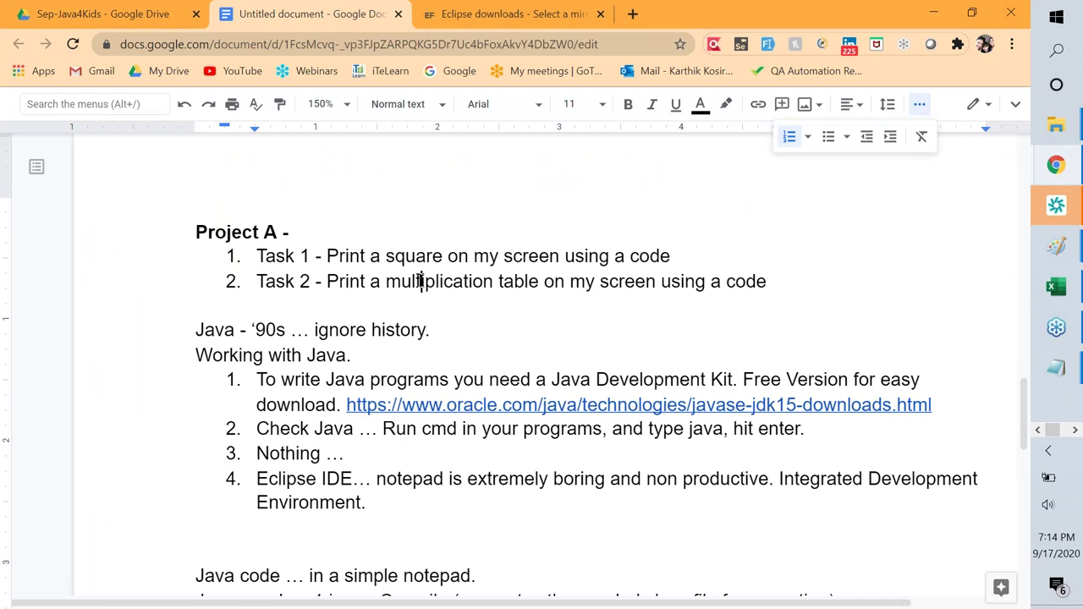
pyautogui.scroll(15, 420, 281)
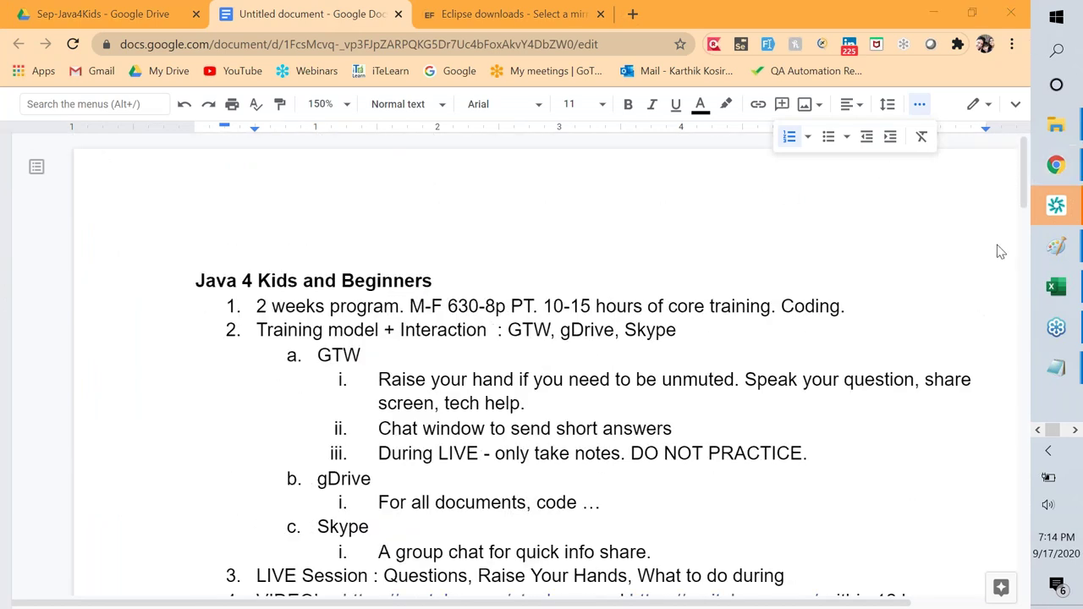
pyautogui.click(919, 104)
pyautogui.hotkey('ctrl', 'shift', 'f')
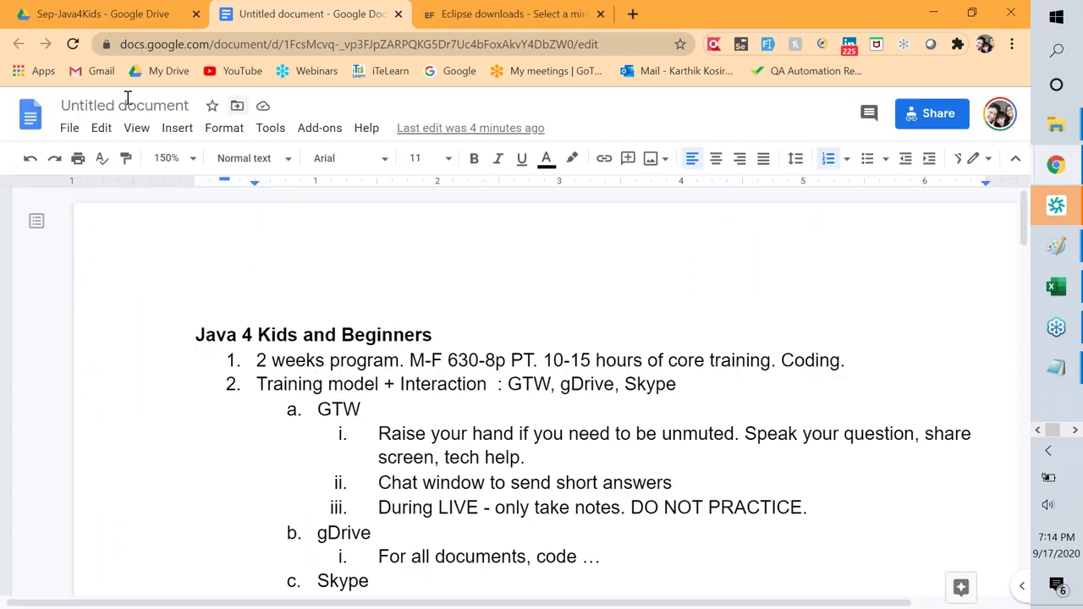
pyautogui.click(149, 103)
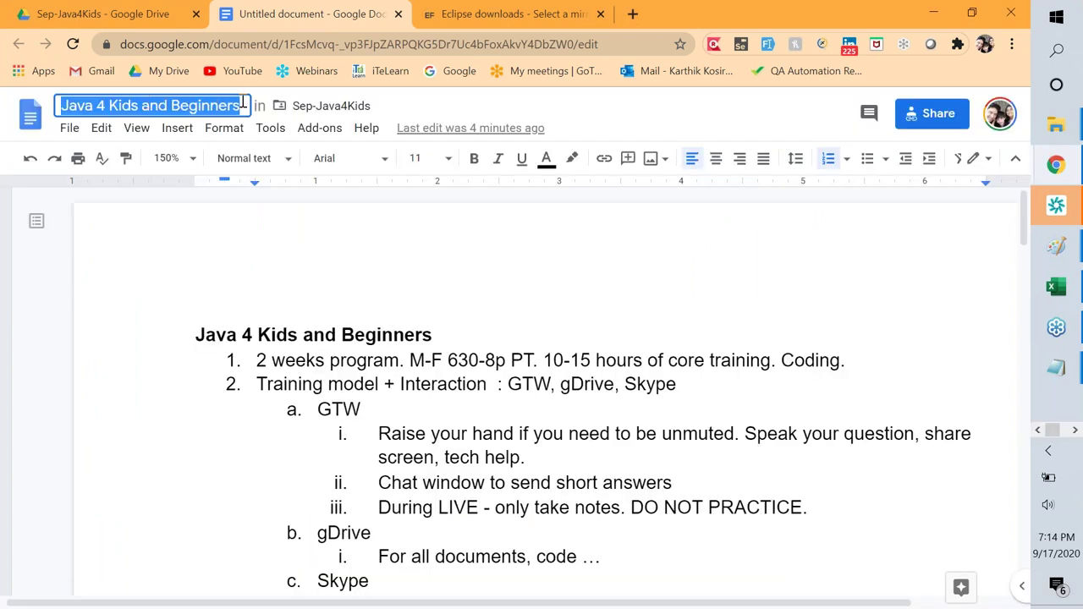
# - Review who has access to the Sep-Java4Kids folder in Google Drive, copy its share link and close the sharing settings
pyautogui.click(135, 17)
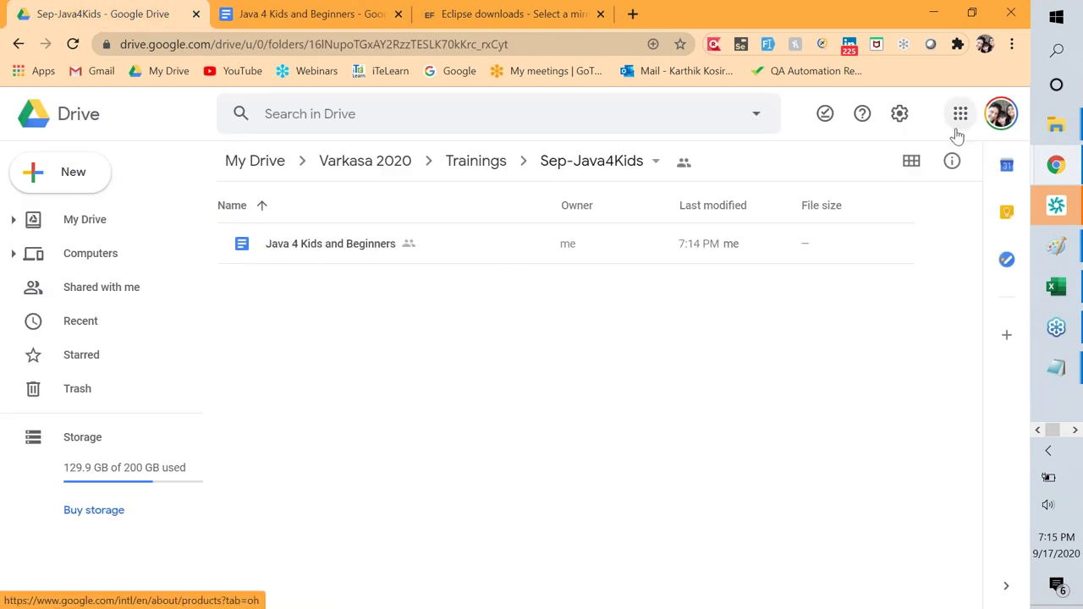
pyautogui.click(692, 169)
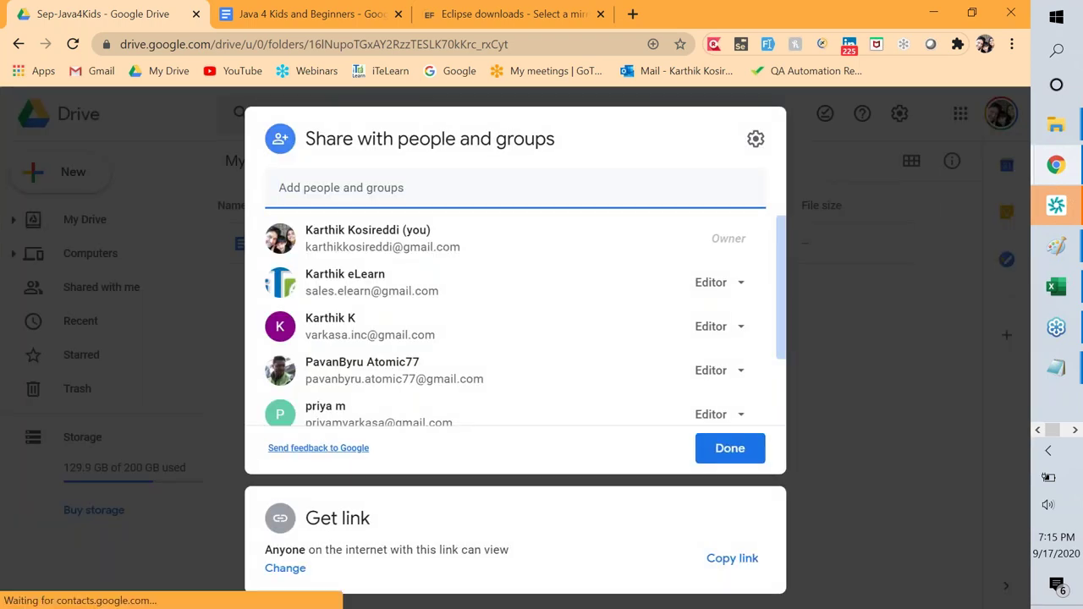
pyautogui.scroll(-2, 601, 296)
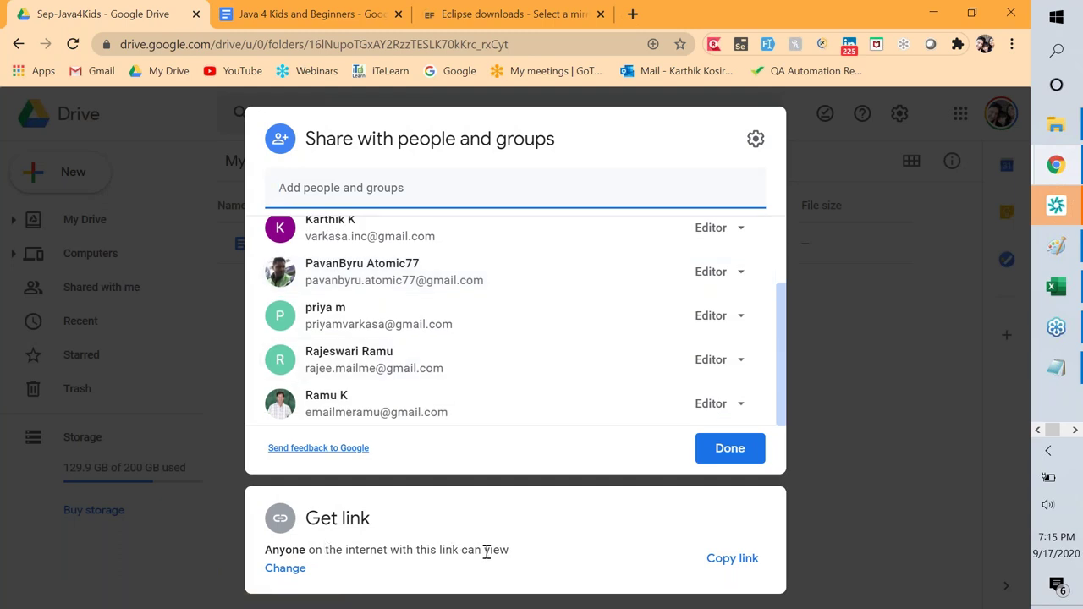
pyautogui.click(752, 569)
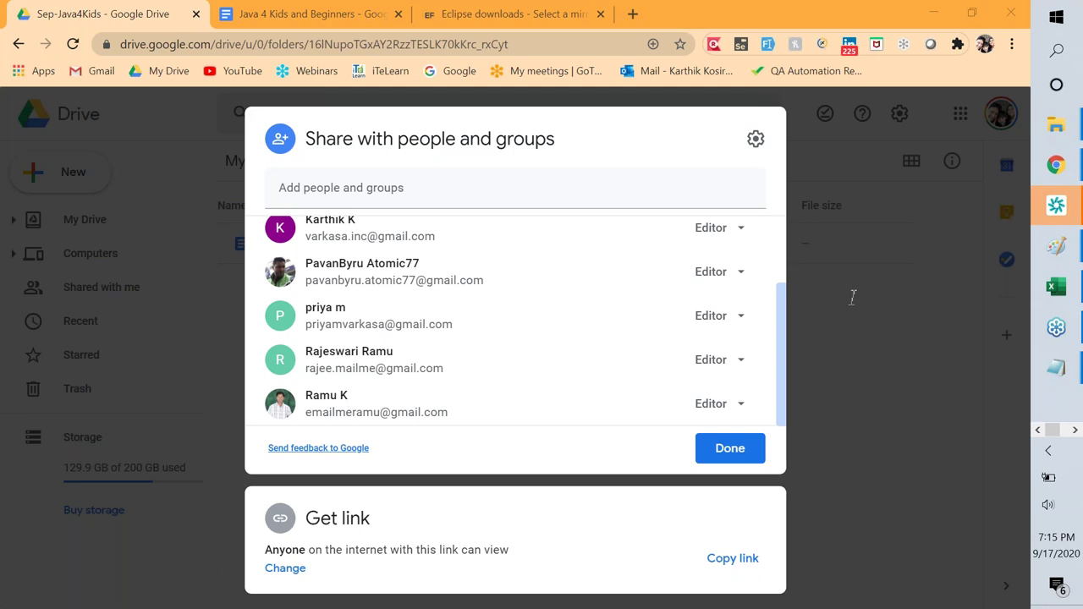
pyautogui.click(720, 457)
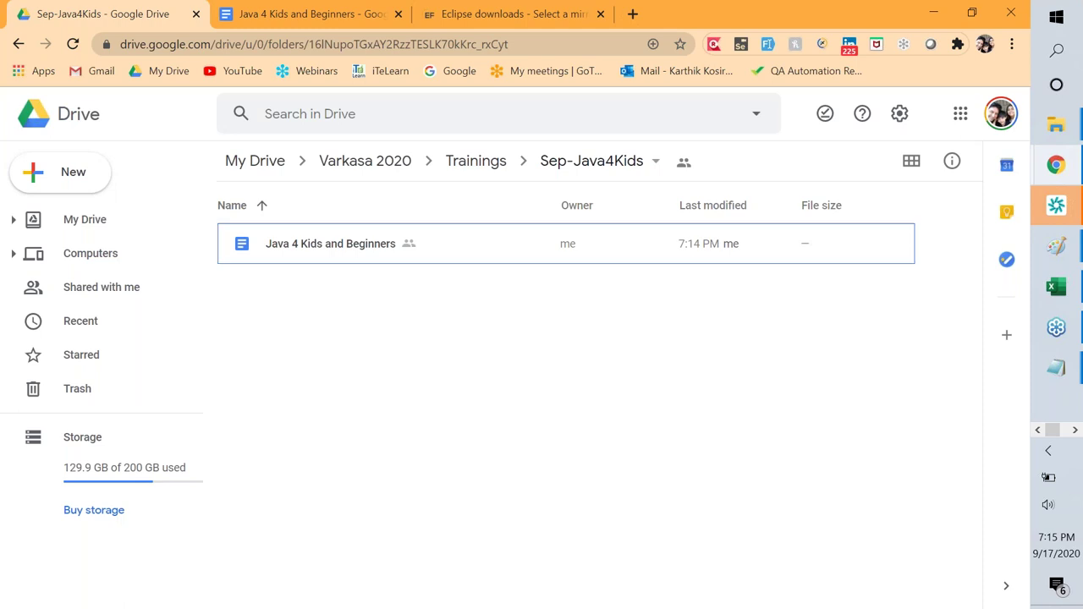
# - Minimize the open windows to get to the desktop and launch a new Paint canvas
pyautogui.hotkey('alt', 'Tab')
pyautogui.press('Escape')
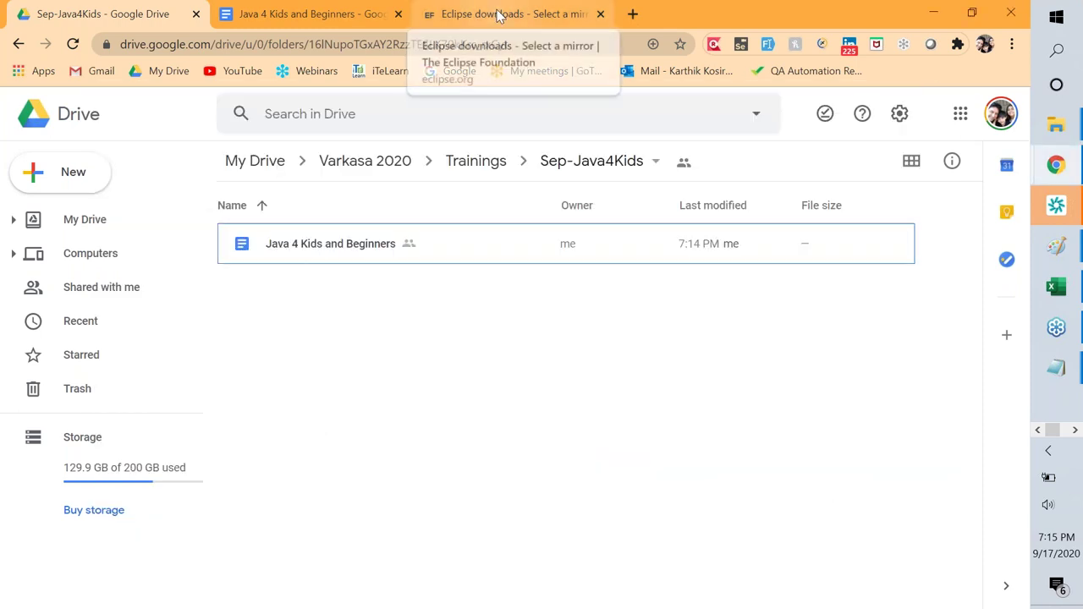
pyautogui.hotkey('alt', 'Tab')
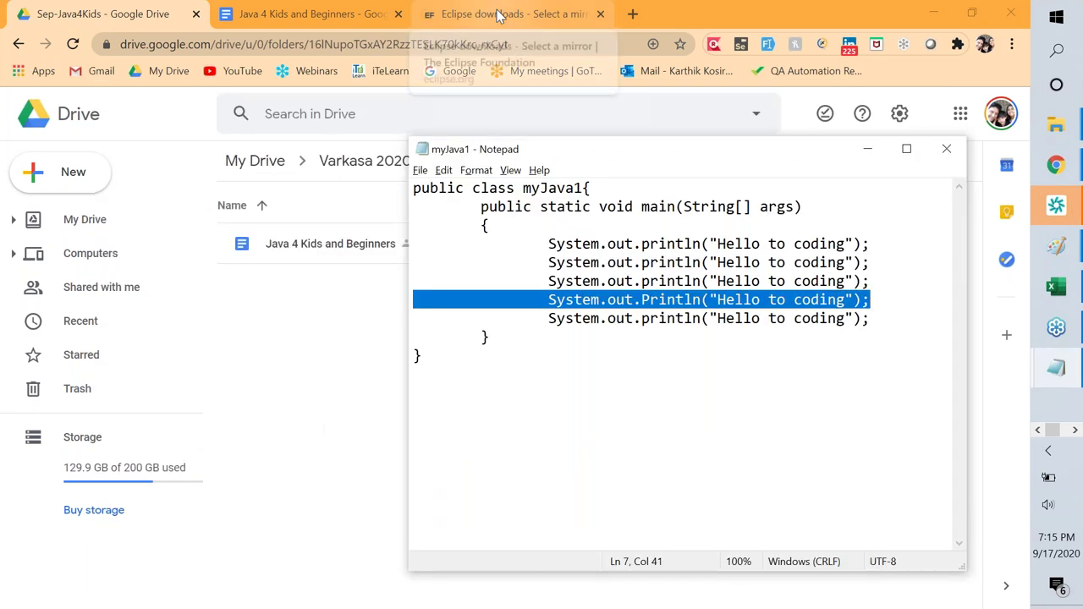
pyautogui.press('super+m')
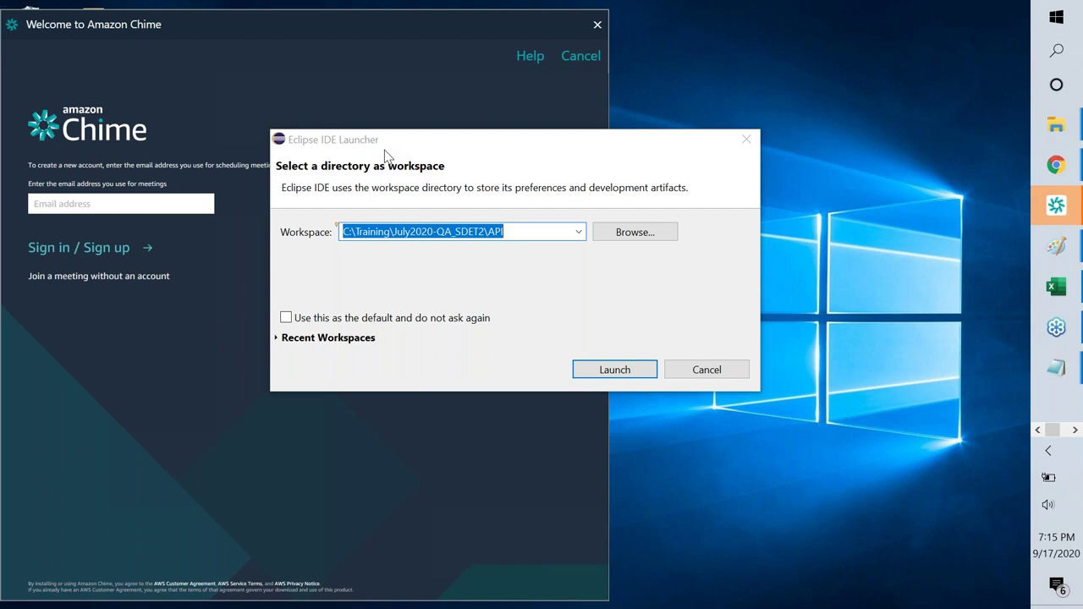
pyautogui.press('super')
pyautogui.write('paint')
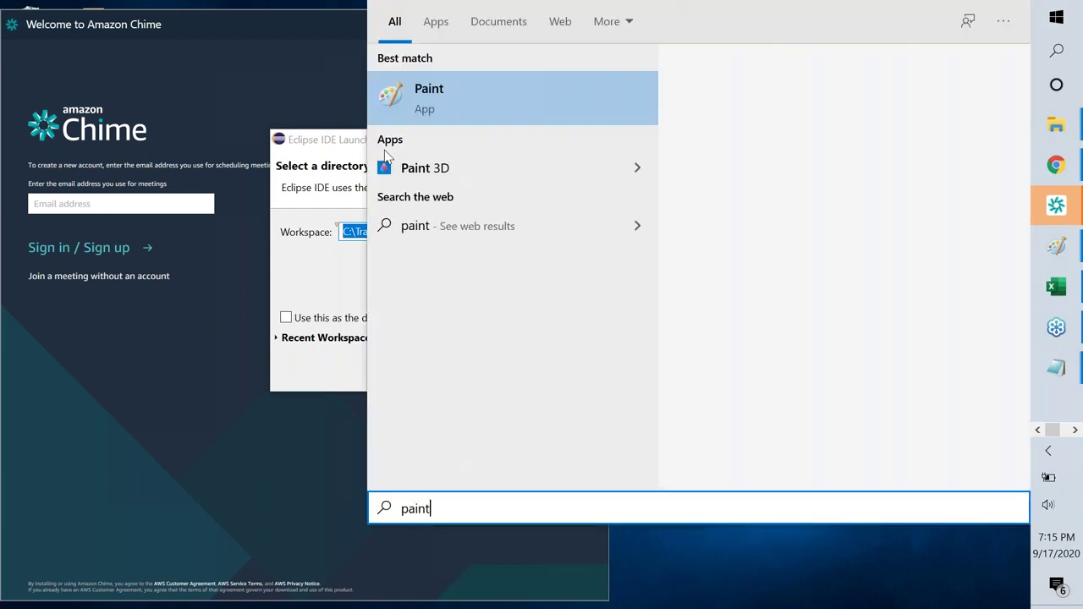
pyautogui.press('Return')
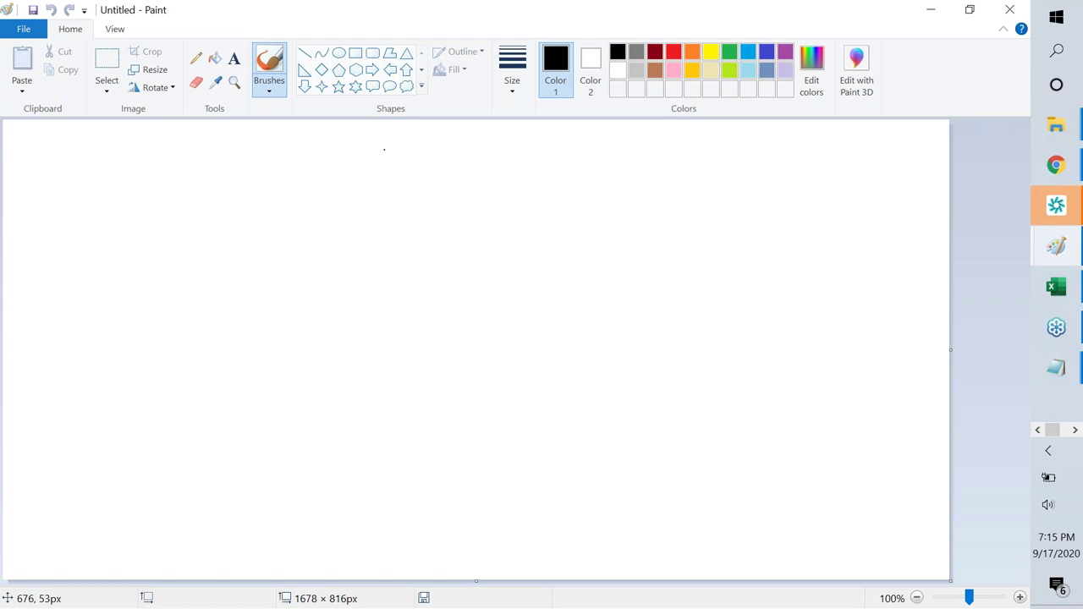
# - Draw a black box with a grey box beside it and enclose both in a large grey oval
pyautogui.moveTo(53, 157)
pyautogui.mouseDown()
pyautogui.moveTo(55, 193)
pyautogui.moveTo(210, 170)
pyautogui.moveTo(55, 154)
pyautogui.mouseUp()
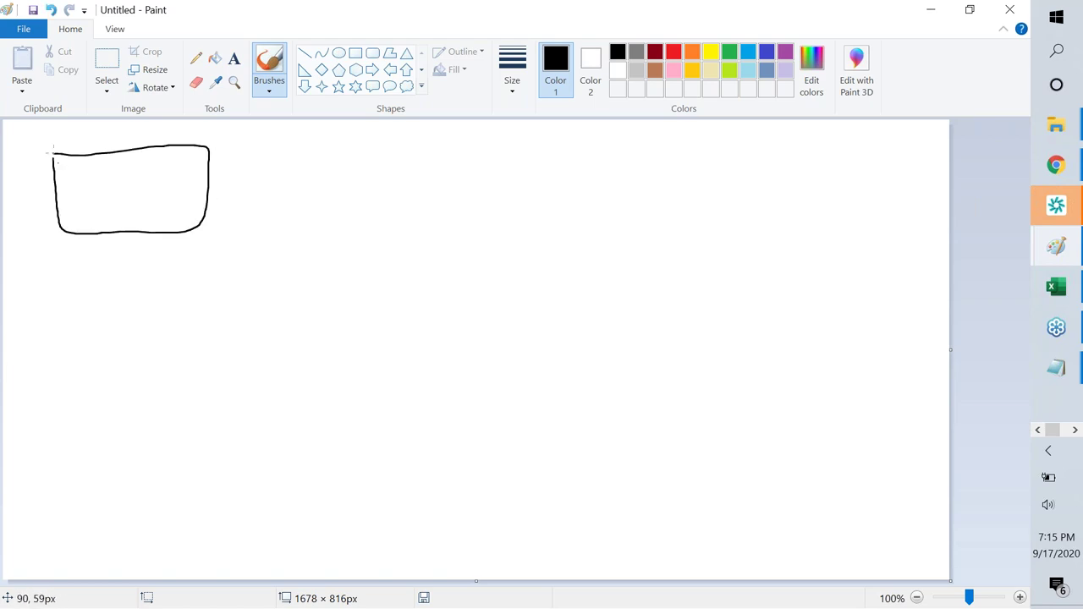
pyautogui.click(635, 52)
pyautogui.moveTo(232, 193)
pyautogui.mouseDown()
pyautogui.moveTo(221, 269)
pyautogui.moveTo(364, 170)
pyautogui.moveTo(222, 194)
pyautogui.mouseUp()
pyautogui.moveTo(372, 162)
pyautogui.mouseDown()
pyautogui.moveTo(284, 119)
pyautogui.moveTo(120, 321)
pyautogui.moveTo(388, 175)
pyautogui.moveTo(342, 151)
pyautogui.mouseUp()
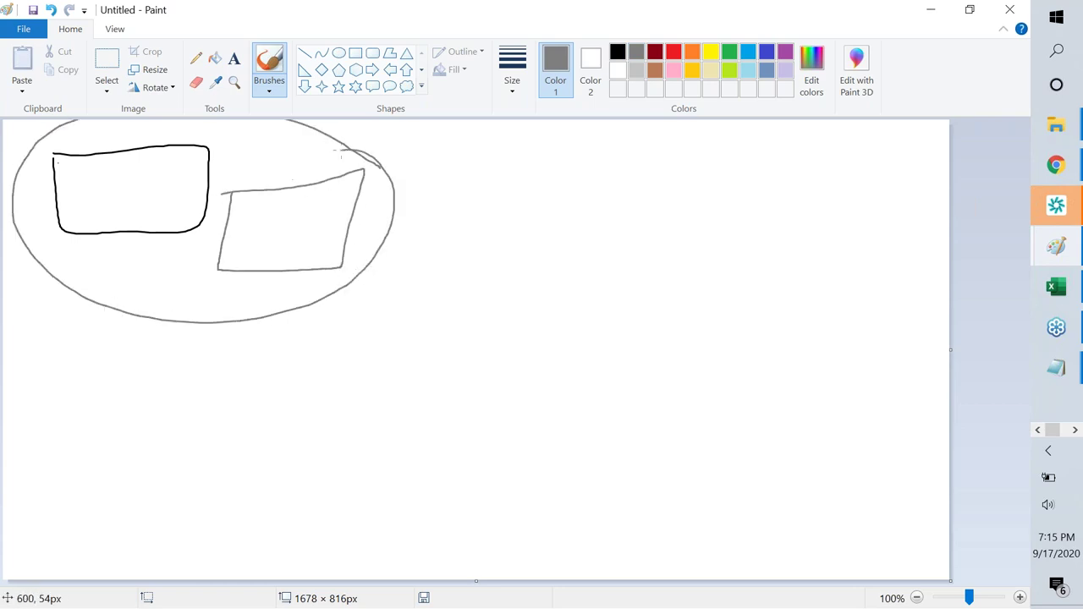
# - Draw an orange letter E below the grey oval and circle it in orange
pyautogui.click(692, 51)
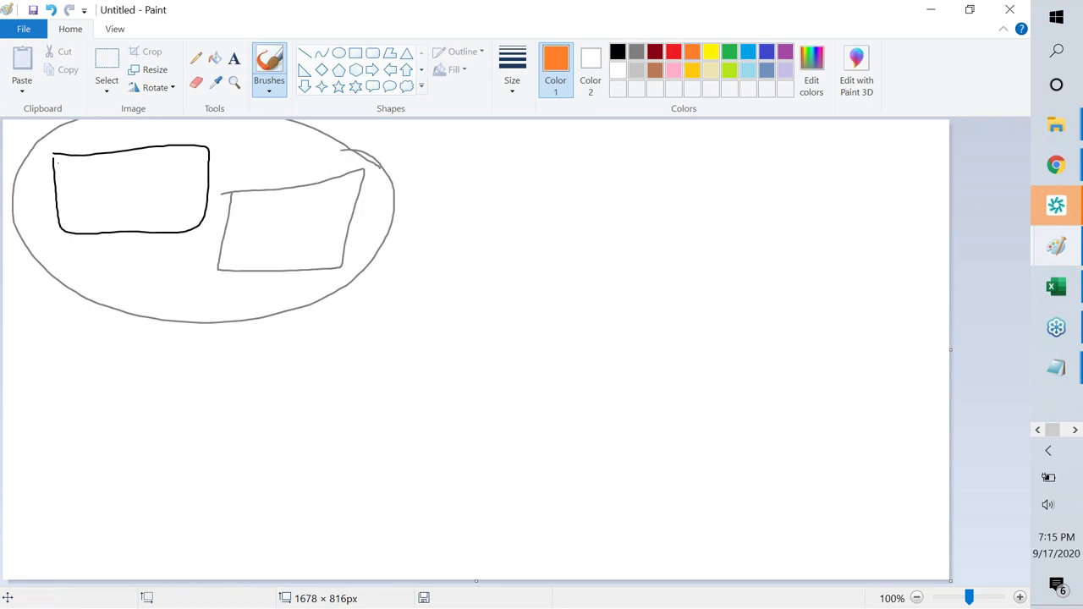
pyautogui.moveTo(175, 375)
pyautogui.mouseDown()
pyautogui.moveTo(268, 488)
pyautogui.moveTo(242, 360)
pyautogui.mouseUp()
pyautogui.moveTo(178, 430); pyautogui.dragTo(234, 416)
pyautogui.moveTo(294, 354)
pyautogui.mouseDown()
pyautogui.moveTo(110, 423)
pyautogui.moveTo(298, 347)
pyautogui.moveTo(245, 331)
pyautogui.mouseUp()
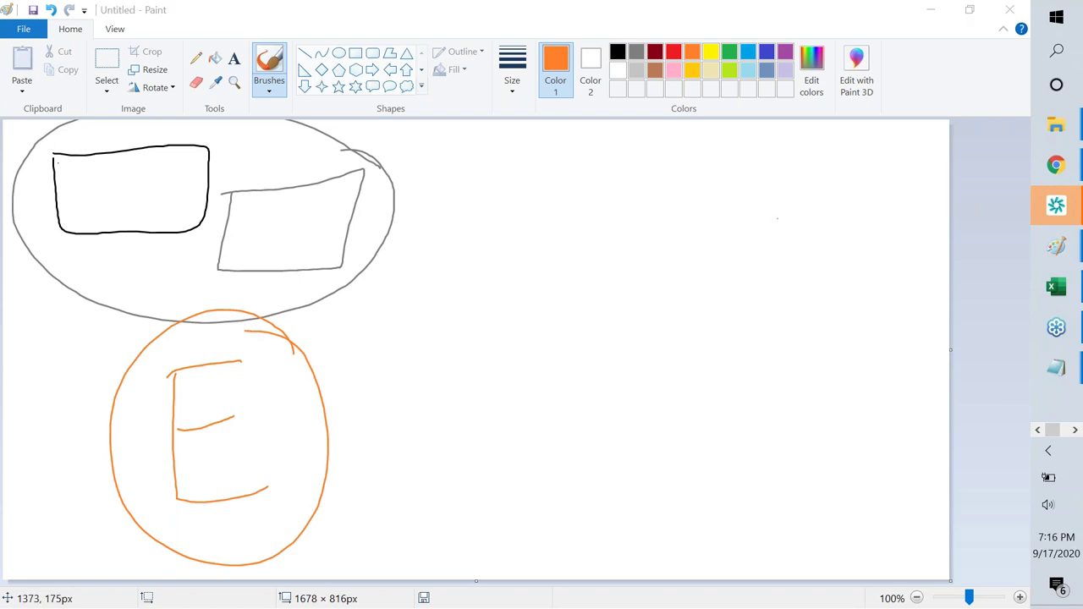
# - Draw a blue arrow from the orange E circle to the handwritten label WS
pyautogui.click(767, 52)
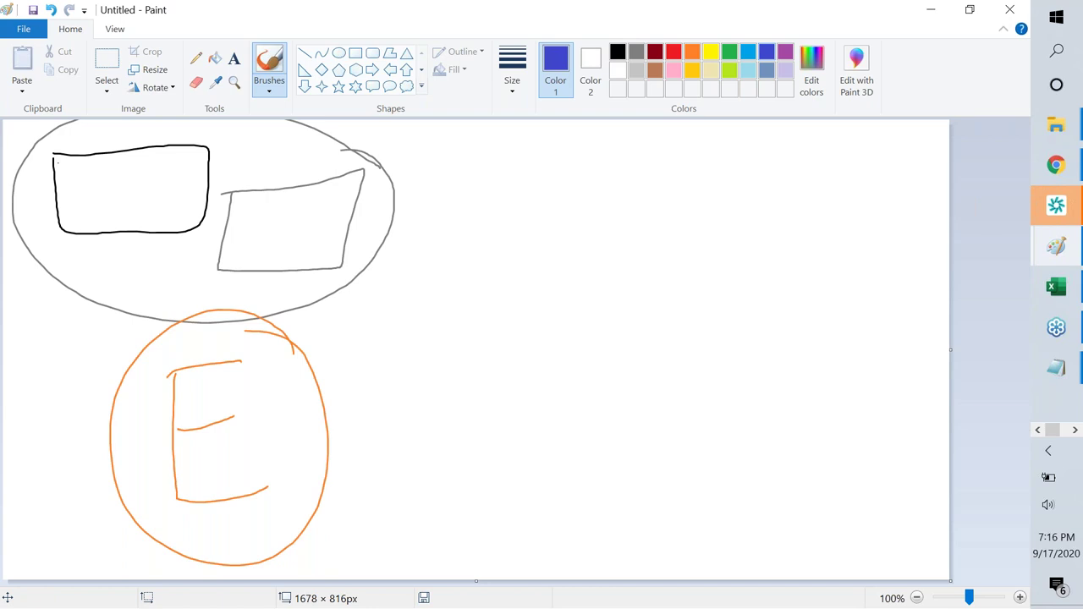
pyautogui.moveTo(307, 381)
pyautogui.mouseDown()
pyautogui.moveTo(406, 328)
pyautogui.moveTo(431, 300)
pyautogui.moveTo(476, 318)
pyautogui.moveTo(440, 356)
pyautogui.mouseUp()
pyautogui.moveTo(486, 285)
pyautogui.mouseDown()
pyautogui.moveTo(490, 335)
pyautogui.moveTo(534, 342)
pyautogui.moveTo(543, 283)
pyautogui.moveTo(601, 280)
pyautogui.moveTo(601, 320)
pyautogui.moveTo(555, 326)
pyautogui.mouseUp()
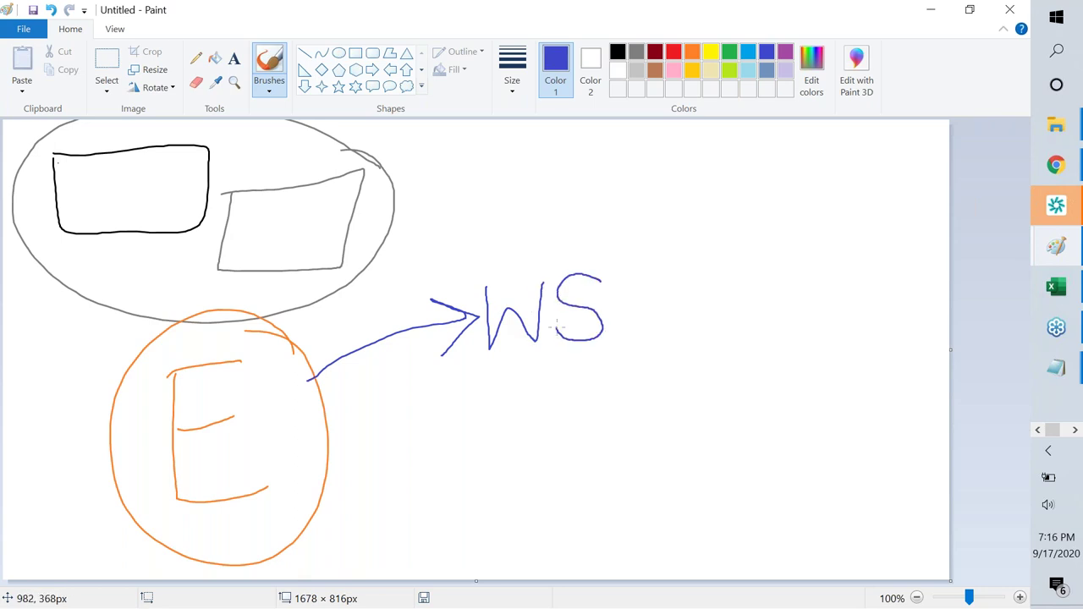
# - Draw three blue arrows from WS to the handwritten labels P1, P2 and P3, and number WS as 1
pyautogui.moveTo(615, 314)
pyautogui.mouseDown()
pyautogui.moveTo(714, 213)
pyautogui.moveTo(687, 211)
pyautogui.moveTo(695, 243)
pyautogui.mouseUp()
pyautogui.moveTo(734, 175); pyautogui.dragTo(734, 237)
pyautogui.moveTo(725, 179)
pyautogui.mouseDown()
pyautogui.moveTo(766, 176)
pyautogui.moveTo(731, 199)
pyautogui.moveTo(761, 231)
pyautogui.mouseUp()
pyautogui.moveTo(621, 313)
pyautogui.mouseDown()
pyautogui.moveTo(712, 280)
pyautogui.moveTo(694, 307)
pyautogui.mouseUp()
pyautogui.moveTo(741, 256)
pyautogui.mouseDown()
pyautogui.moveTo(741, 297)
pyautogui.moveTo(771, 252)
pyautogui.moveTo(742, 269)
pyautogui.mouseUp()
pyautogui.moveTo(759, 277); pyautogui.dragTo(793, 301)
pyautogui.moveTo(623, 314)
pyautogui.mouseDown()
pyautogui.moveTo(743, 351)
pyautogui.moveTo(707, 370)
pyautogui.mouseUp()
pyautogui.moveTo(765, 314); pyautogui.dragTo(764, 376)
pyautogui.moveTo(761, 317)
pyautogui.mouseDown()
pyautogui.moveTo(777, 314)
pyautogui.moveTo(764, 347)
pyautogui.mouseUp()
pyautogui.moveTo(789, 355)
pyautogui.mouseDown()
pyautogui.moveTo(802, 362)
pyautogui.moveTo(787, 406)
pyautogui.mouseUp()
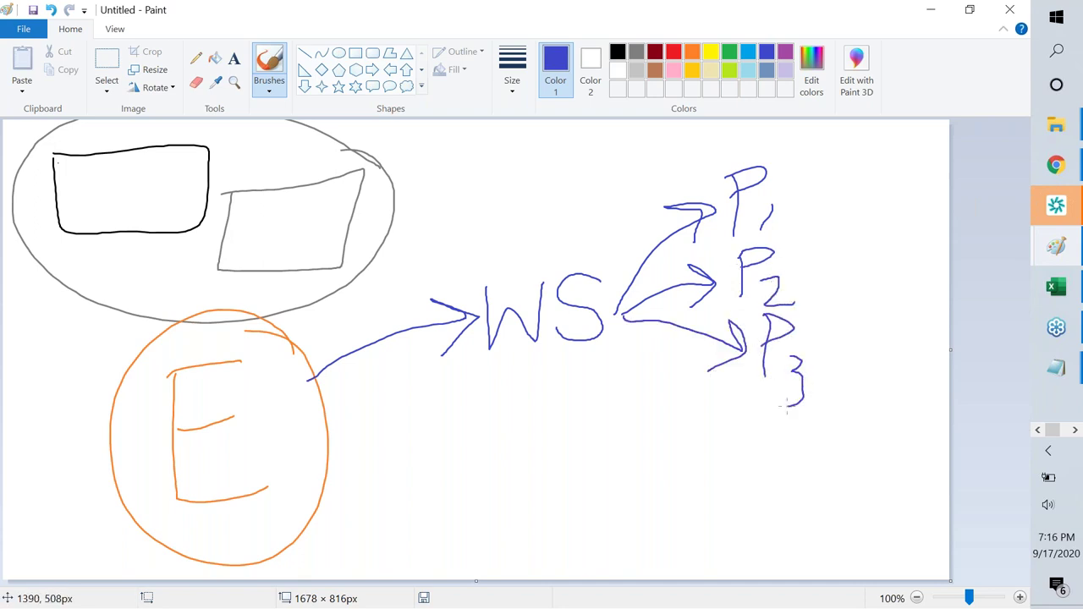
pyautogui.moveTo(616, 321); pyautogui.dragTo(613, 349)
# - Branch three blue arrows out of P1, labelling the first two j1 and j2, and circle WS
pyautogui.moveTo(824, 174)
pyautogui.mouseDown()
pyautogui.moveTo(836, 154)
pyautogui.moveTo(854, 179)
pyautogui.mouseUp()
pyautogui.moveTo(890, 146)
pyautogui.mouseDown()
pyautogui.moveTo(891, 176)
pyautogui.moveTo(880, 164)
pyautogui.moveTo(921, 161)
pyautogui.mouseUp()
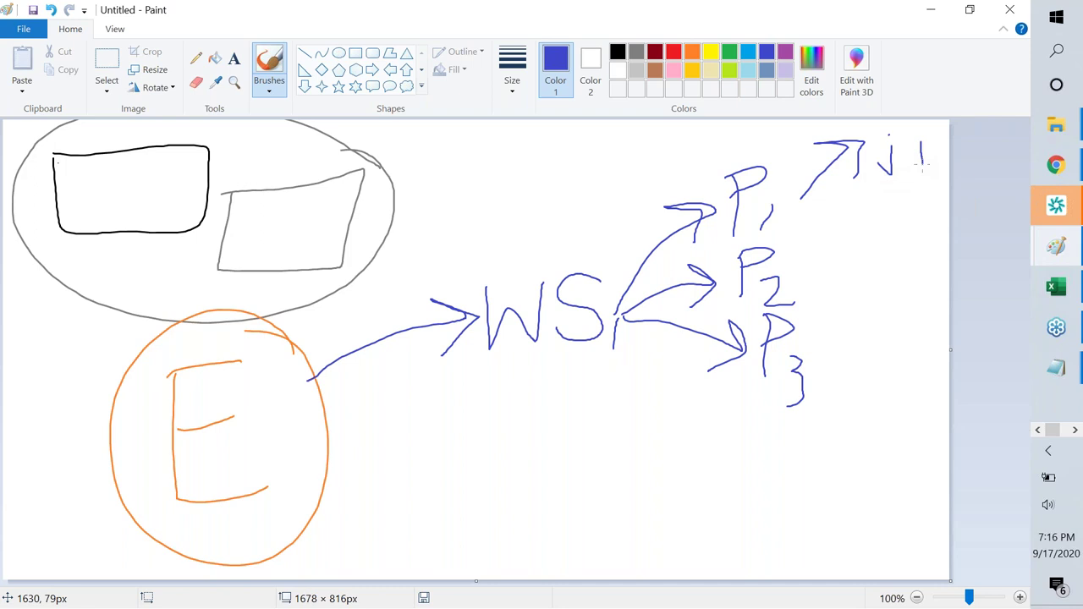
pyautogui.moveTo(804, 202); pyautogui.dragTo(884, 205)
pyautogui.moveTo(903, 202)
pyautogui.mouseDown()
pyautogui.moveTo(888, 227)
pyautogui.moveTo(946, 220)
pyautogui.mouseUp()
pyautogui.moveTo(802, 201)
pyautogui.mouseDown()
pyautogui.moveTo(853, 239)
pyautogui.moveTo(856, 262)
pyautogui.mouseUp()
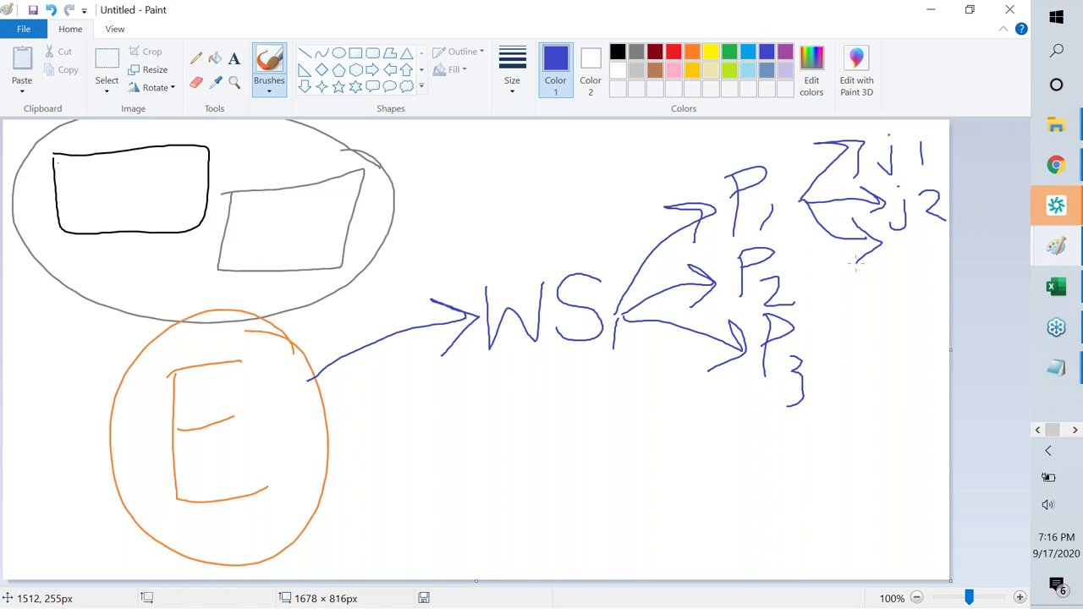
pyautogui.moveTo(451, 413)
pyautogui.mouseDown()
pyautogui.moveTo(572, 251)
pyautogui.moveTo(574, 404)
pyautogui.mouseUp()
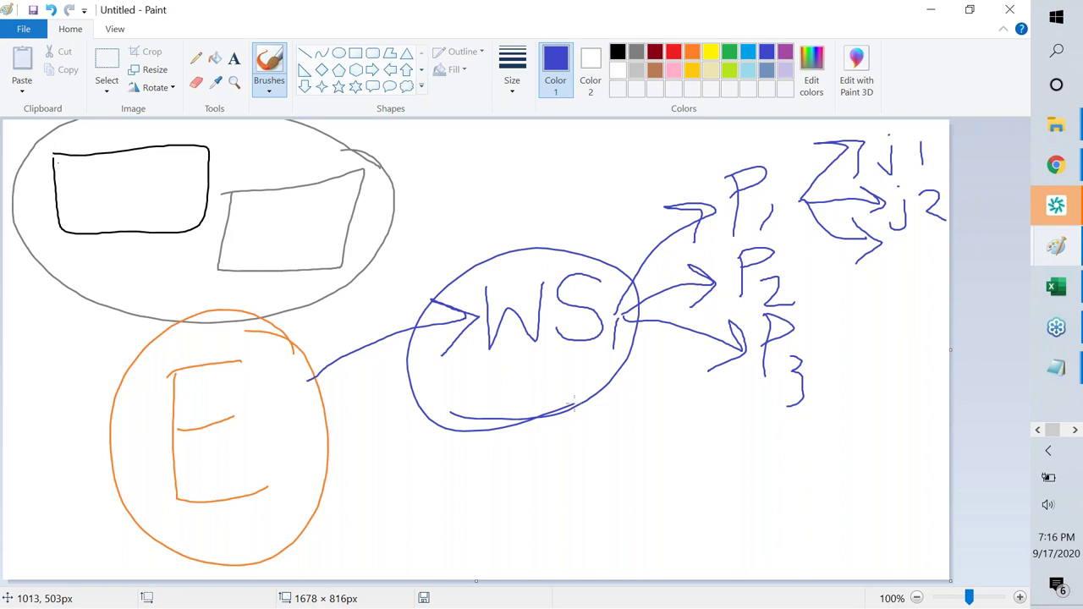
# - Switch to the Eclipse IDE Launcher, set the workspace to C:\Training\Java4Kids-Sep and launch Eclipse with it
pyautogui.hotkey('alt', 'Tab')
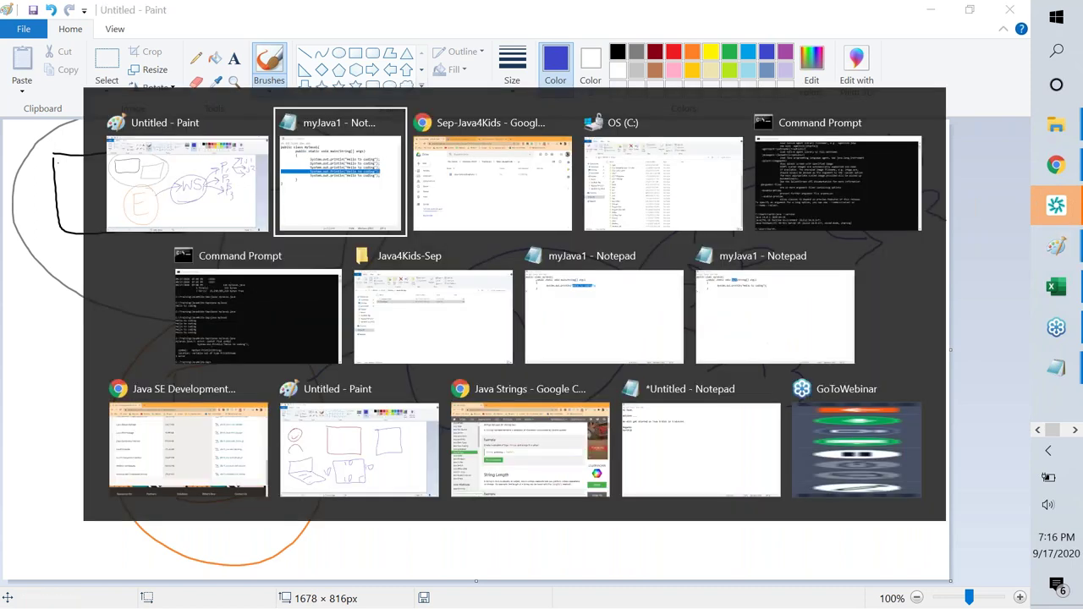
pyautogui.hotkey('alt', 'Tab')
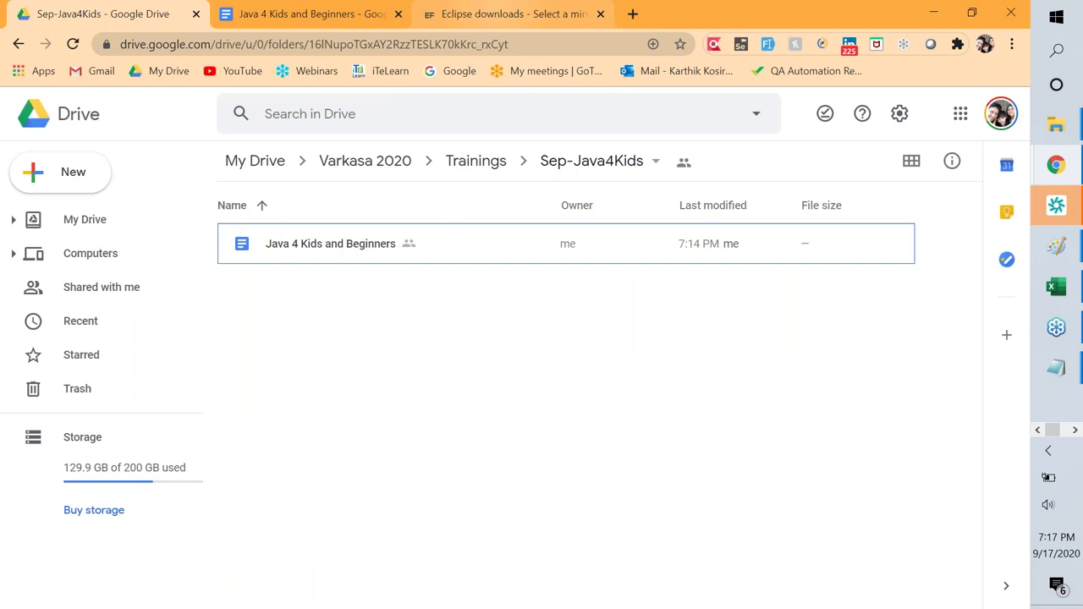
pyautogui.hotkey('alt', 'Tab')
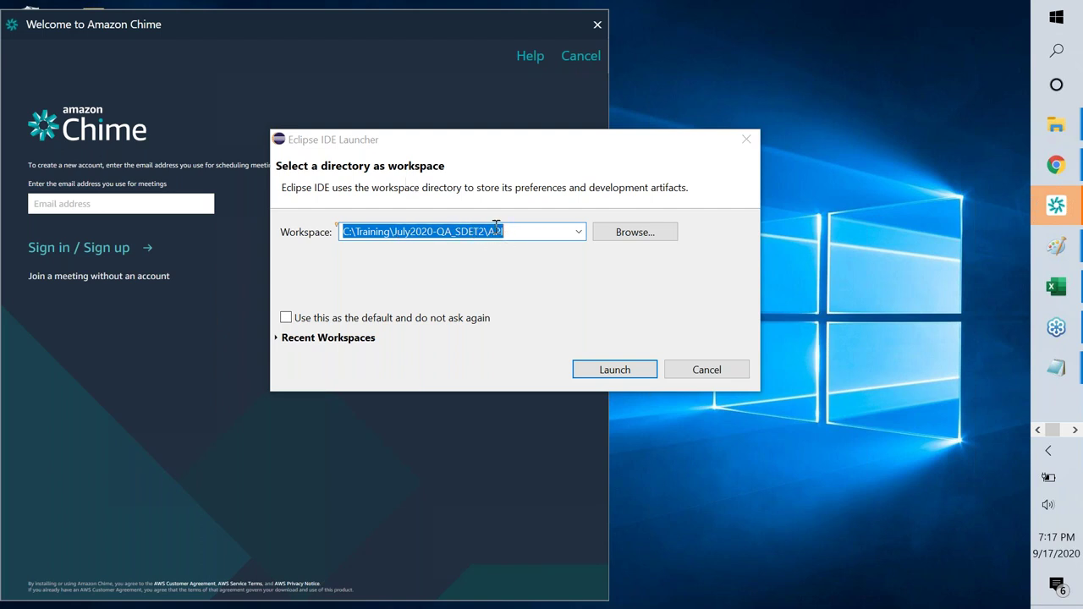
pyautogui.click(580, 236)
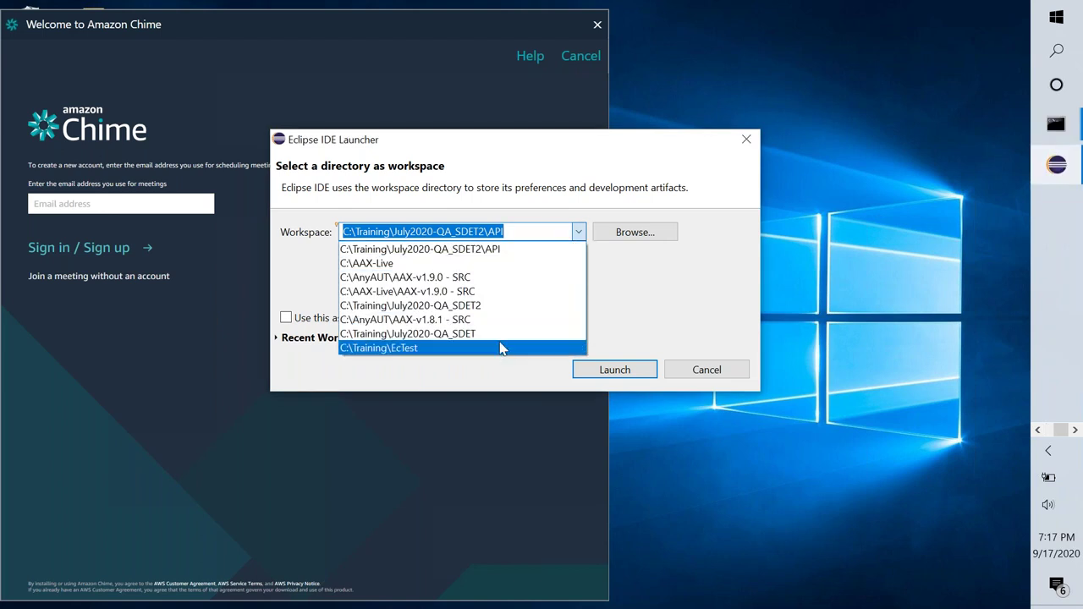
pyautogui.click(608, 234)
pyautogui.click(614, 234)
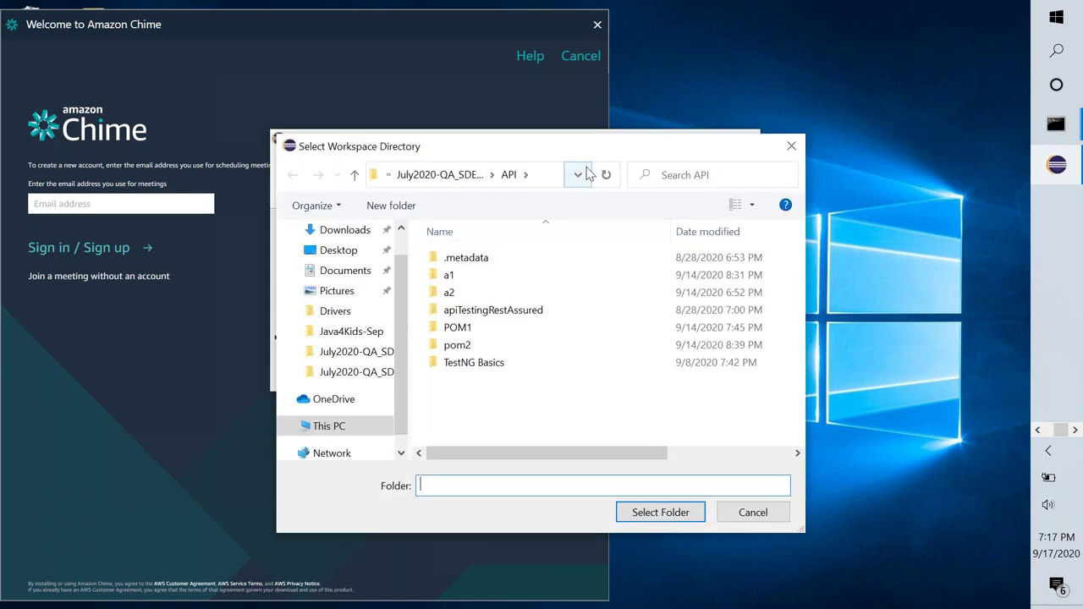
pyautogui.click(356, 174)
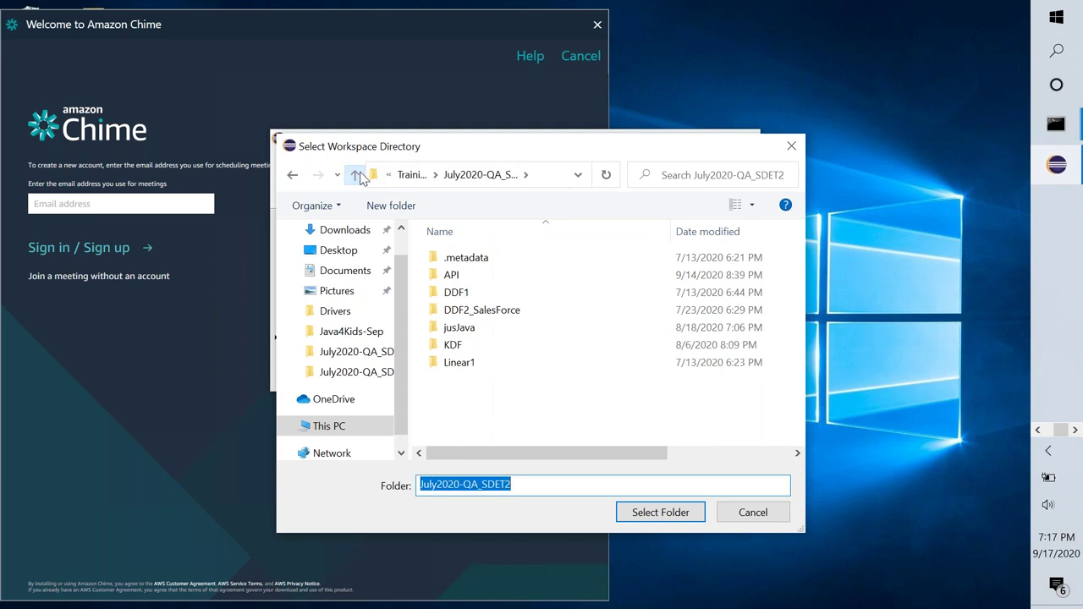
pyautogui.click(406, 174)
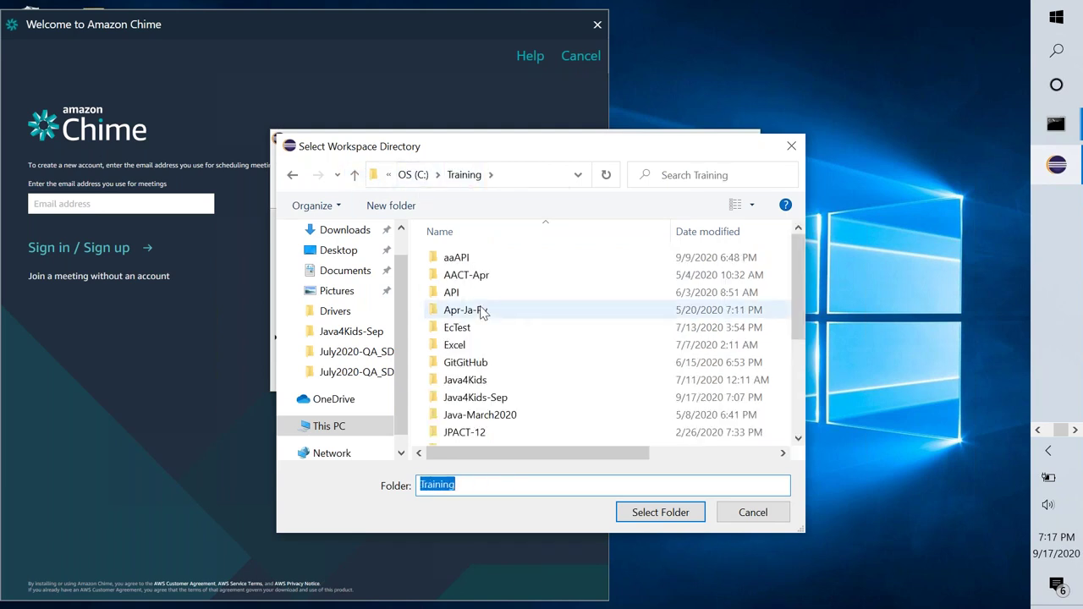
pyautogui.doubleClick(490, 397)
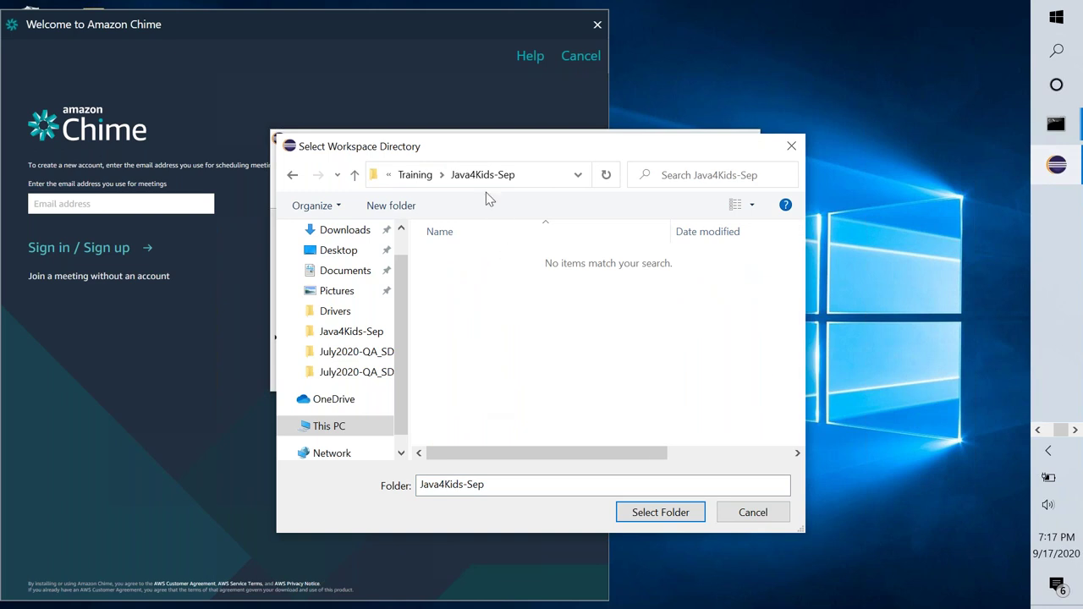
pyautogui.click(636, 512)
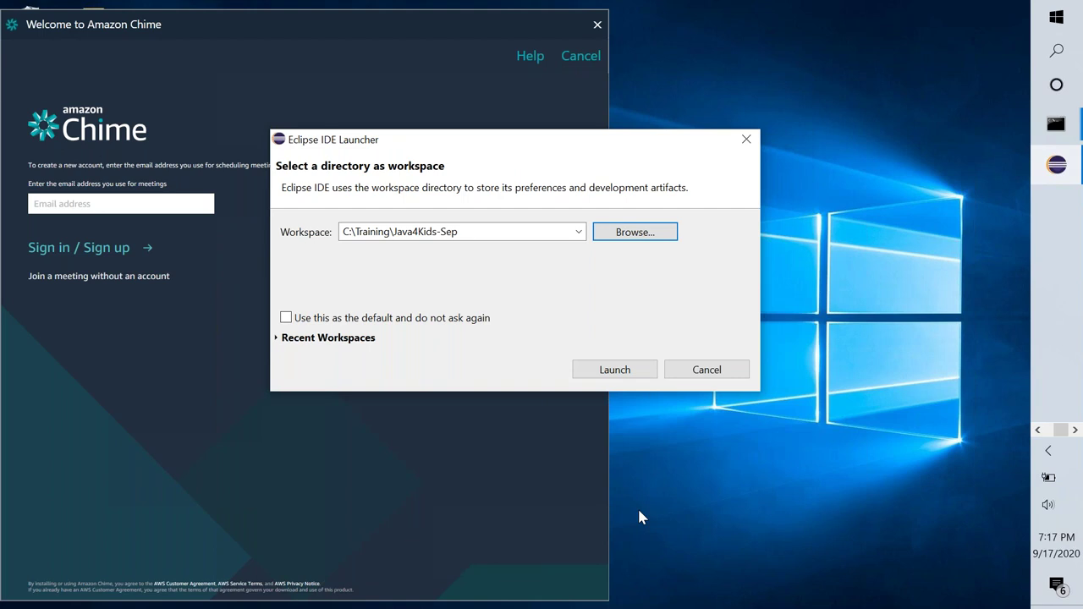
pyautogui.click(615, 370)
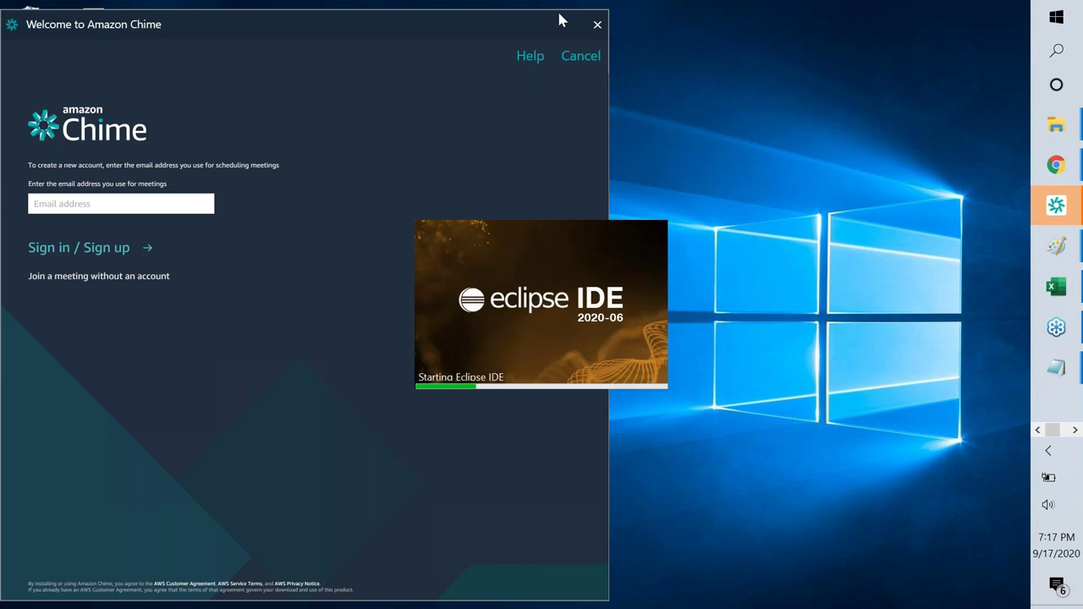
# - Close the Amazon Chime welcome window and check the Java4Kids-Sep folder in File Explorer for the workspace's .metadata folder
pyautogui.click(599, 25)
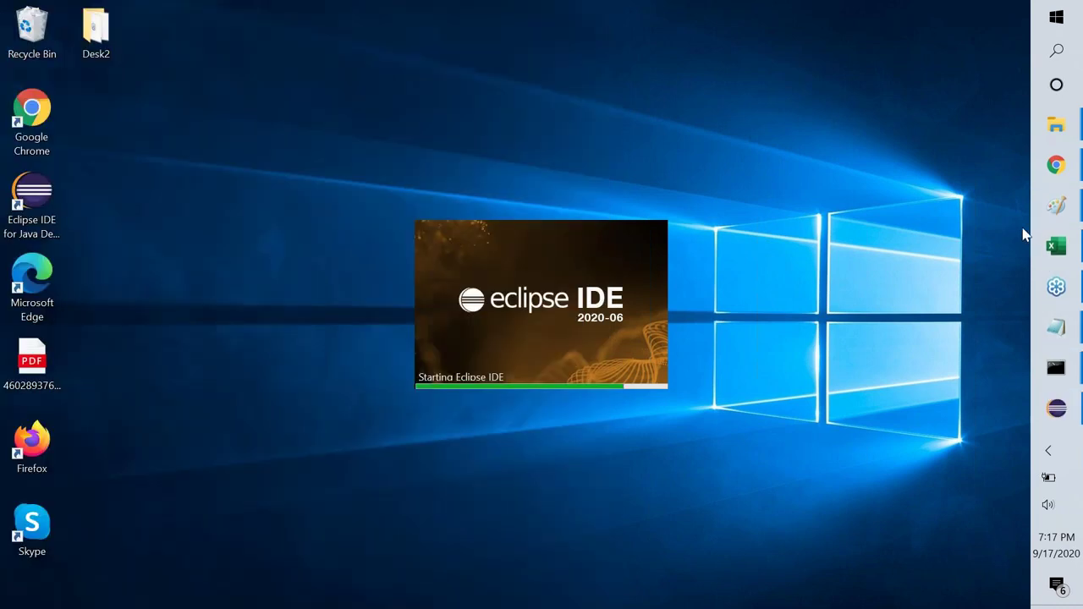
pyautogui.moveTo(1056, 130)
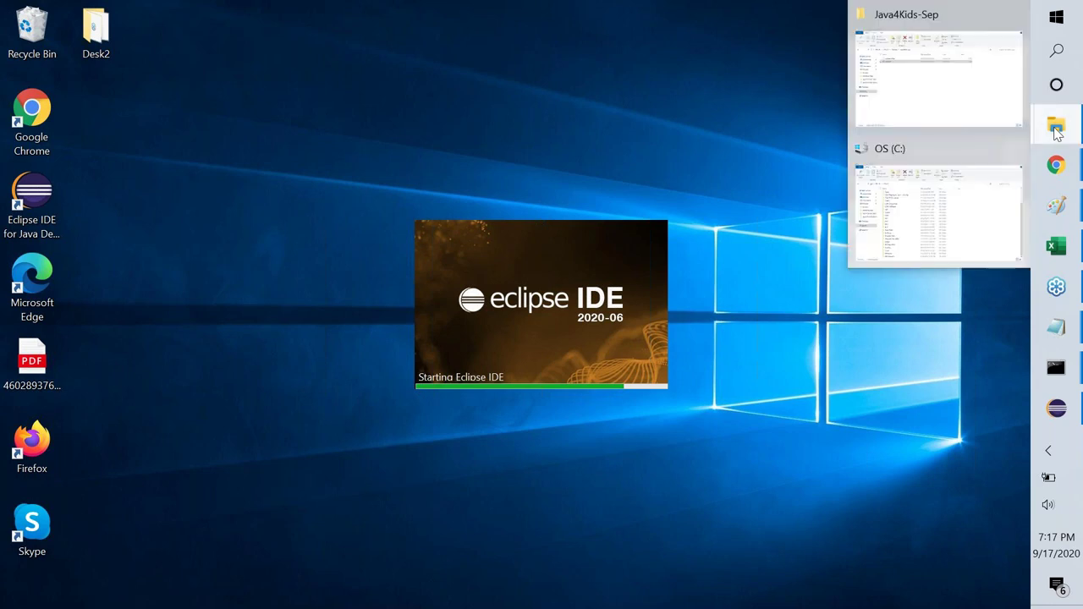
pyautogui.click(940, 104)
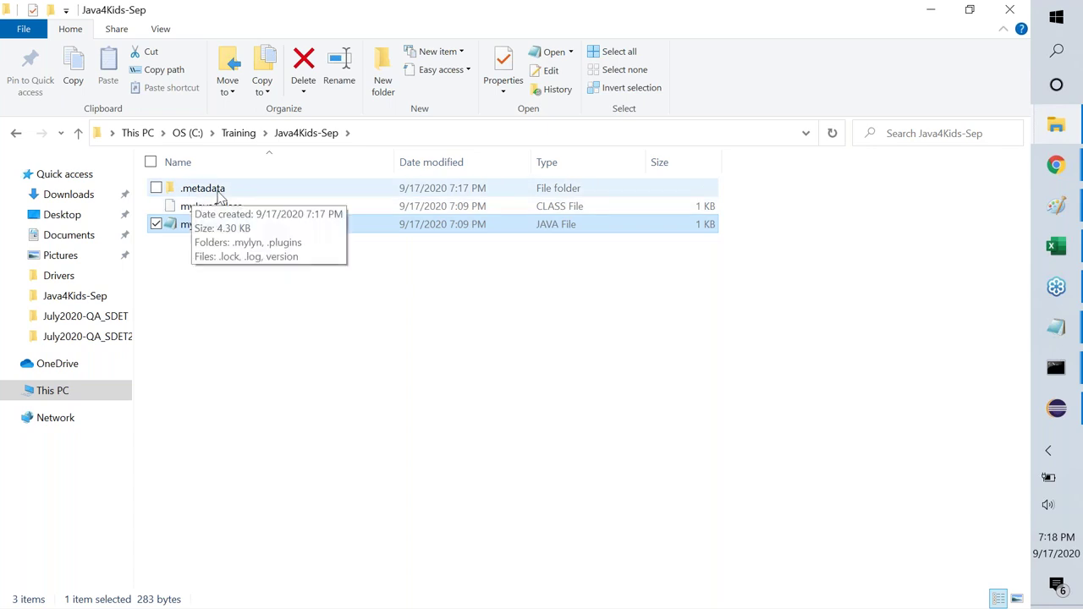
pyautogui.click(934, 13)
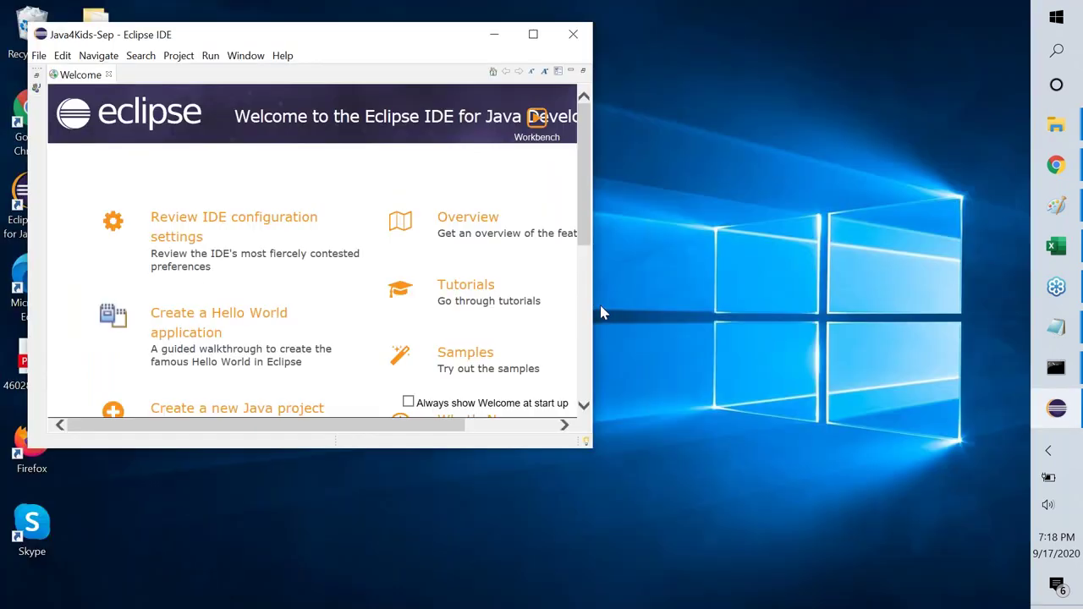
# - Maximize the Eclipse IDE window showing the Welcome page
pyautogui.click(532, 36)
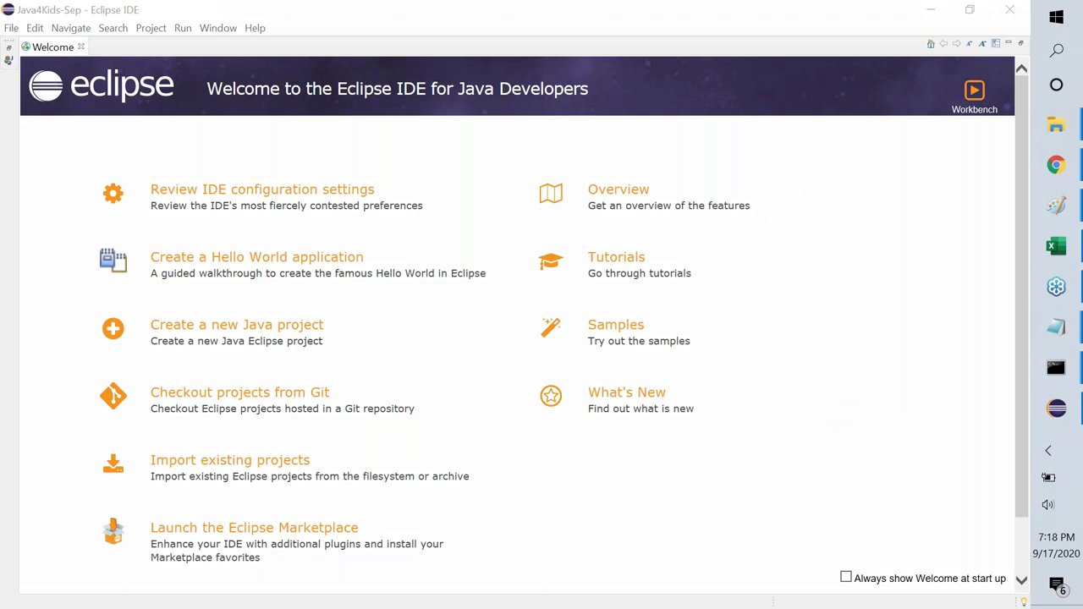
pyautogui.press('super+Tab')
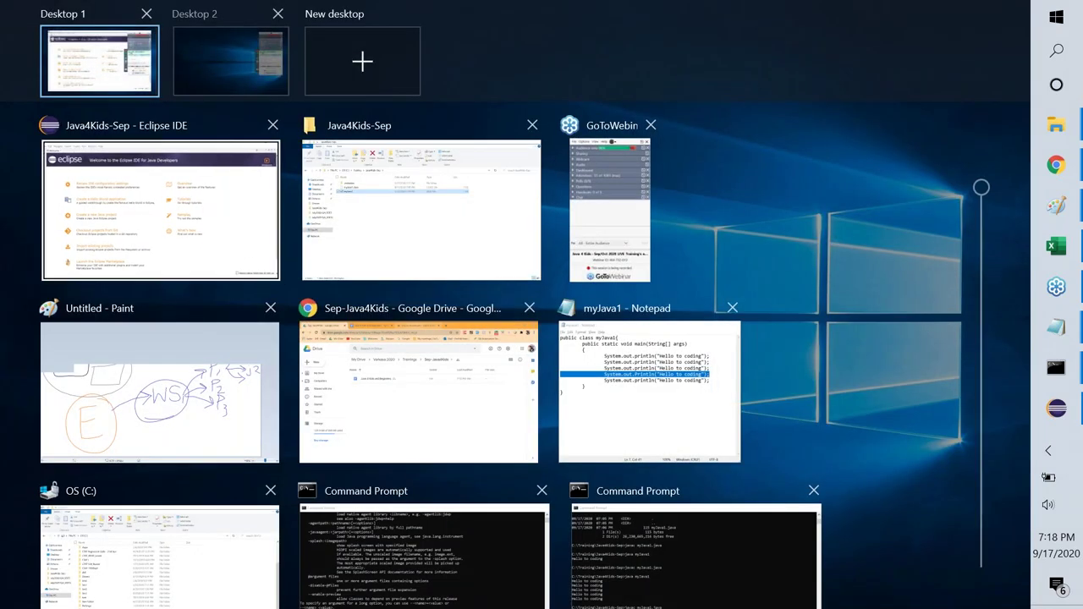
pyautogui.press('Escape')
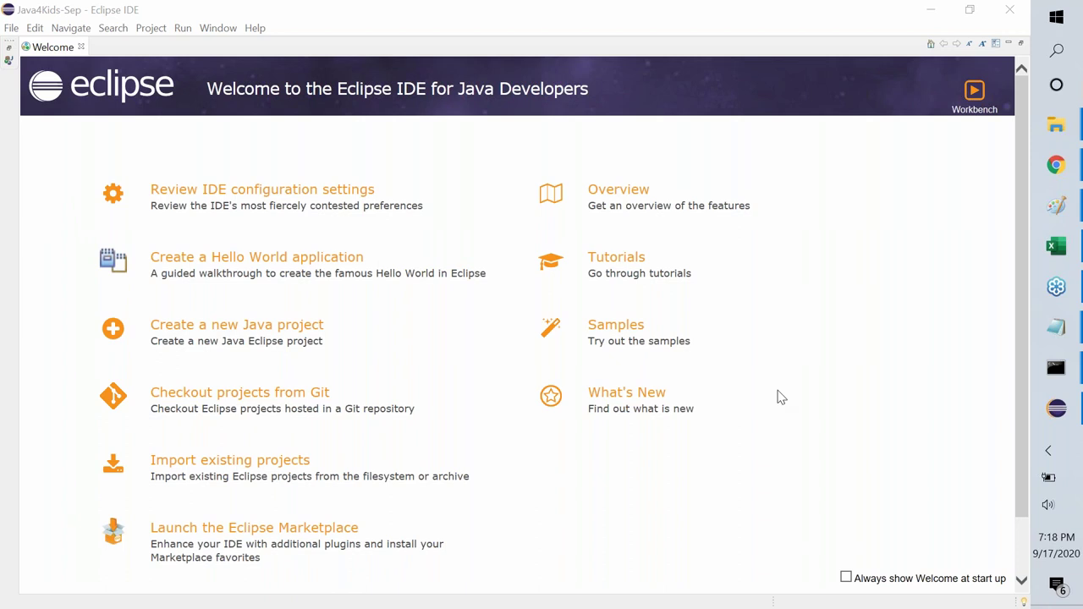
# - Temporarily mark up the Welcome page in yellow, underlining Review IDE configuration settings and the Welcome title and drawing a downward and an upward arrow
pyautogui.moveTo(69, 219); pyautogui.dragTo(396, 220)
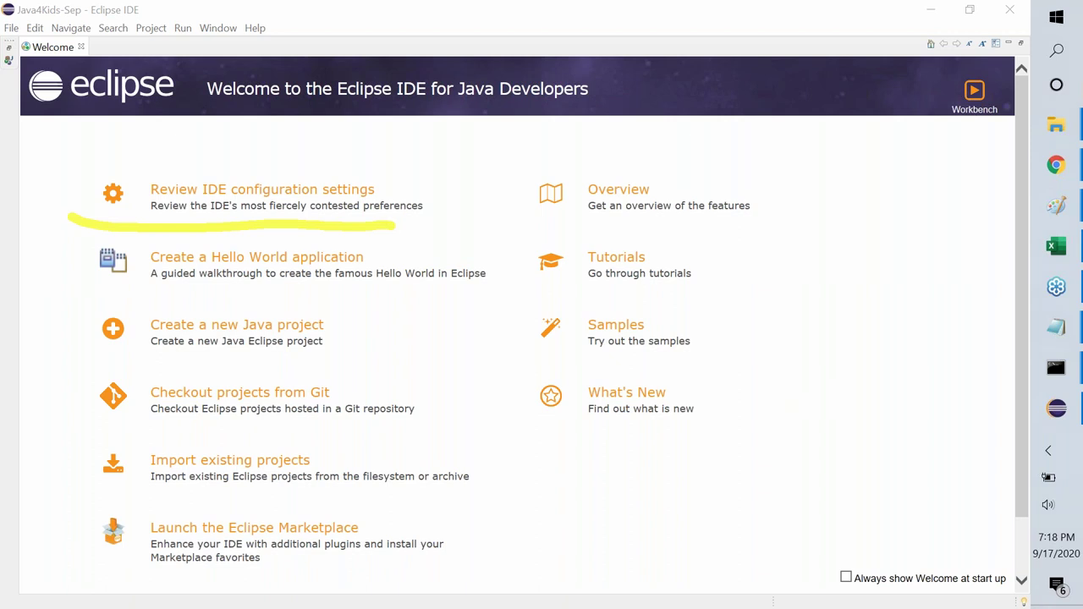
pyautogui.press('super+Tab')
pyautogui.press('Escape')
pyautogui.moveTo(33, 61); pyautogui.dragTo(284, 47)
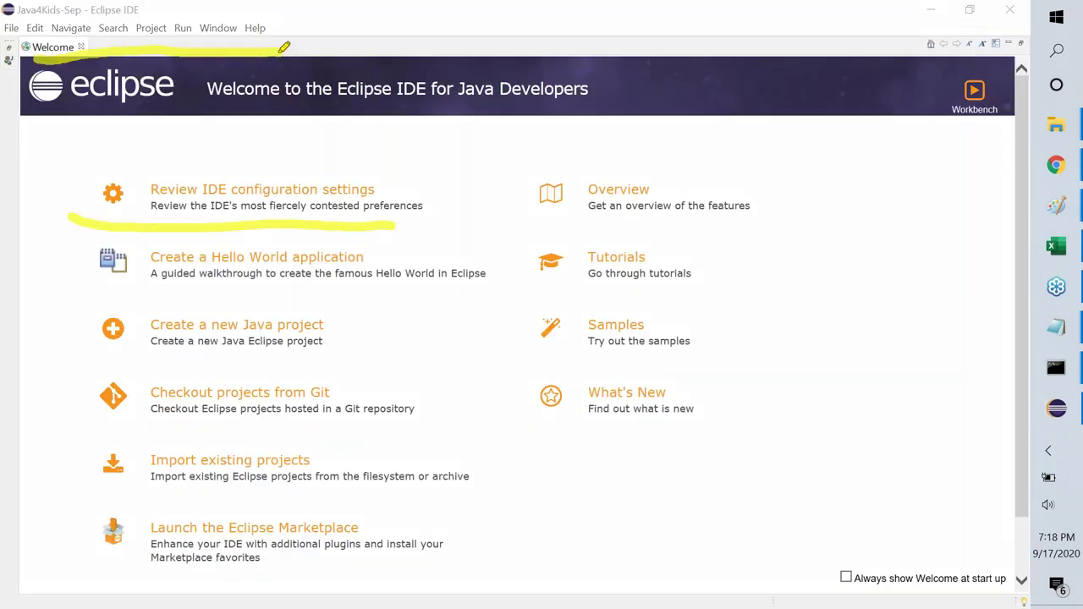
pyautogui.moveTo(499, 199)
pyautogui.mouseDown()
pyautogui.moveTo(512, 486)
pyautogui.moveTo(557, 468)
pyautogui.mouseUp()
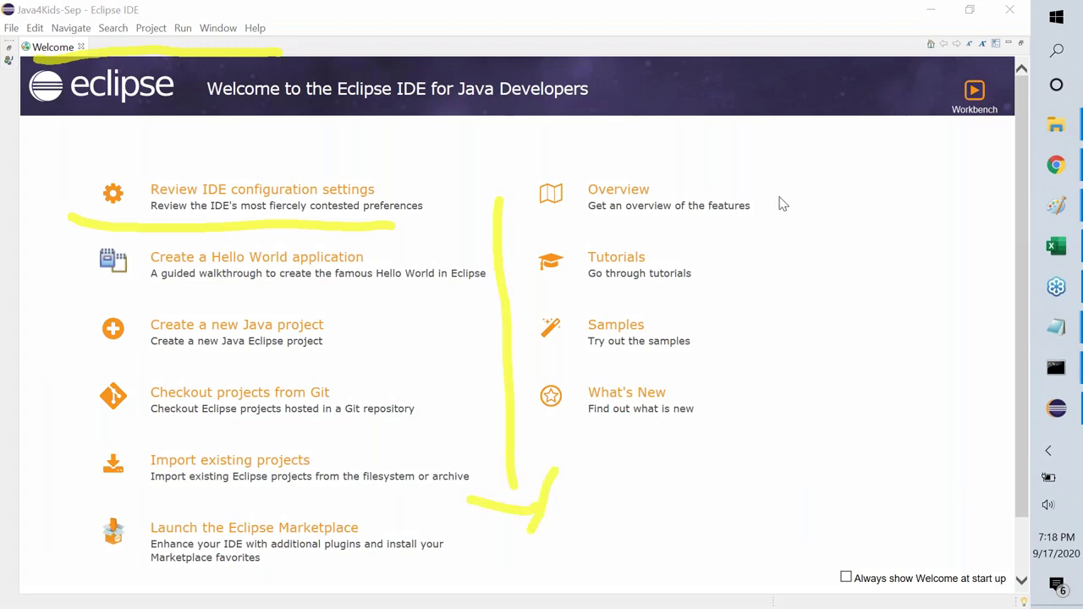
pyautogui.moveTo(880, 537)
pyautogui.mouseDown()
pyautogui.moveTo(856, 330)
pyautogui.moveTo(858, 127)
pyautogui.mouseUp()
pyautogui.moveTo(820, 222)
pyautogui.mouseDown()
pyautogui.moveTo(866, 140)
pyautogui.moveTo(916, 205)
pyautogui.mouseUp()
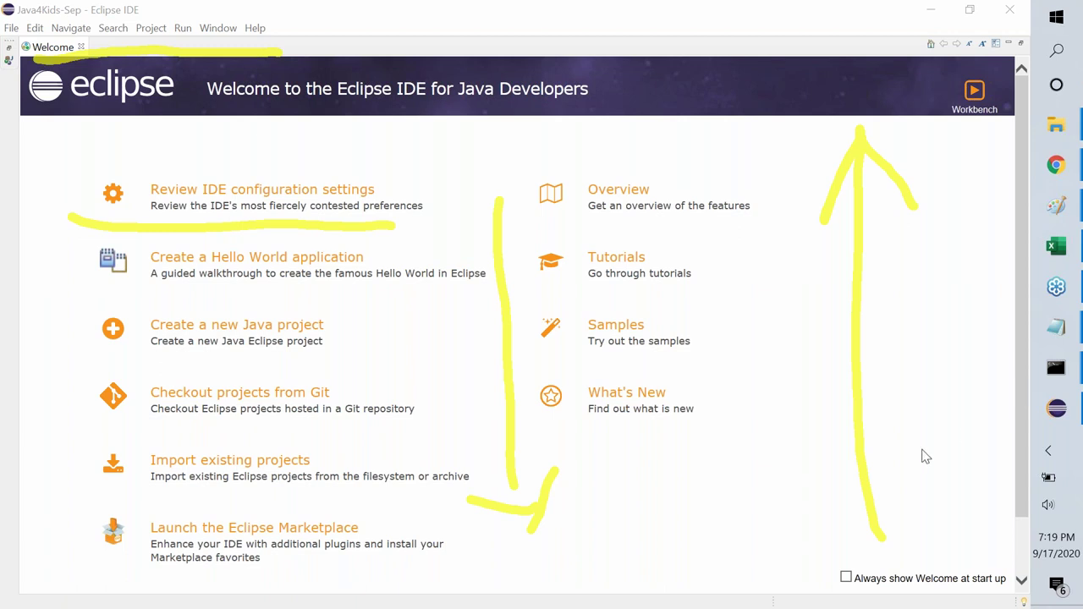
pyautogui.press('Escape')
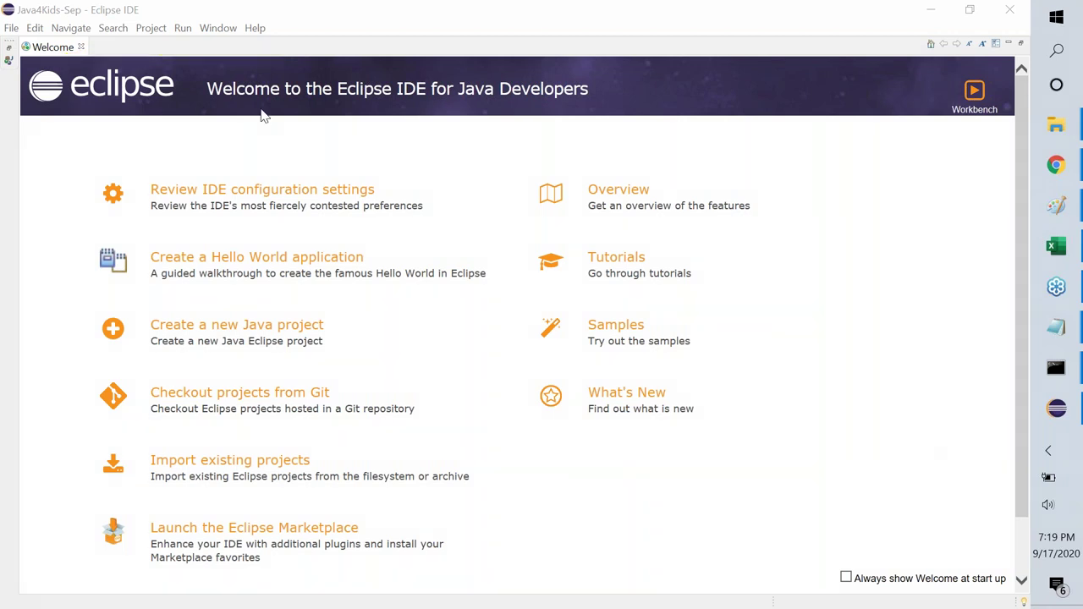
# - Close the Welcome page and look through the workbench's file, search, project and window commands
pyautogui.click(80, 47)
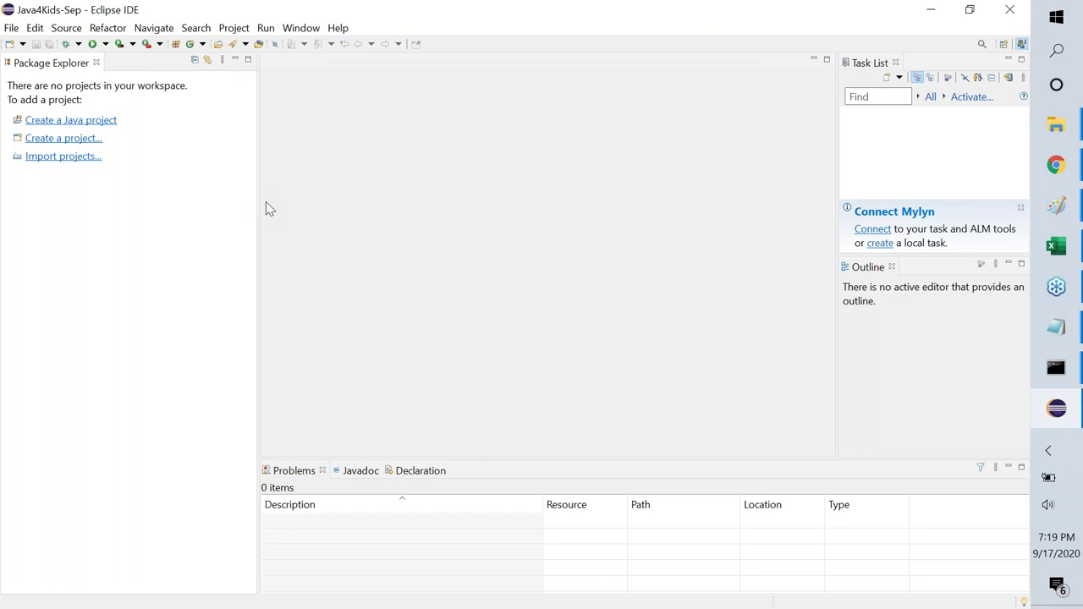
pyautogui.click(7, 29)
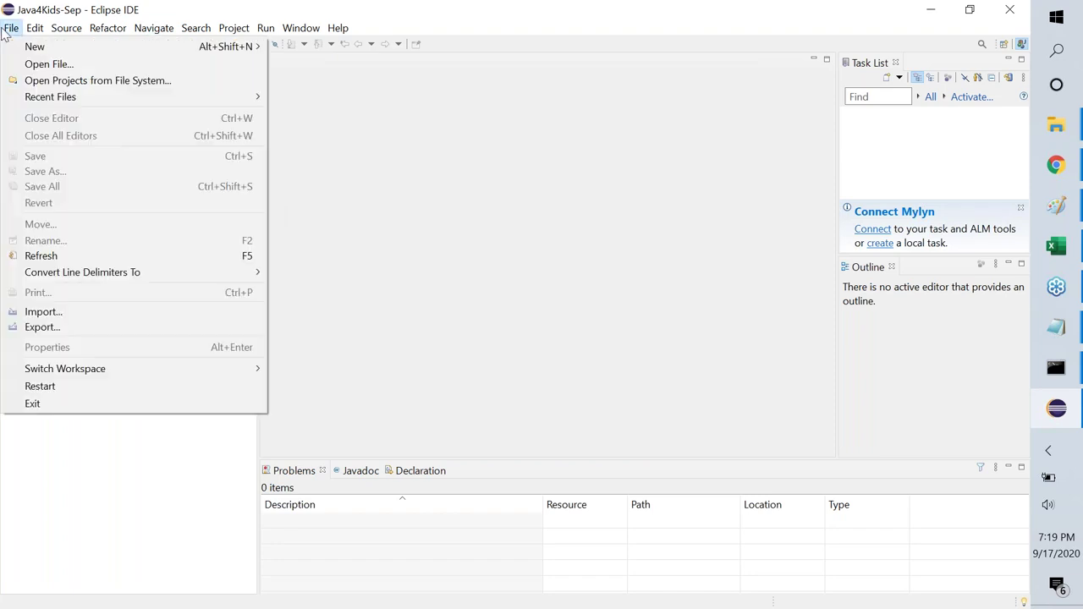
pyautogui.moveTo(204, 34)
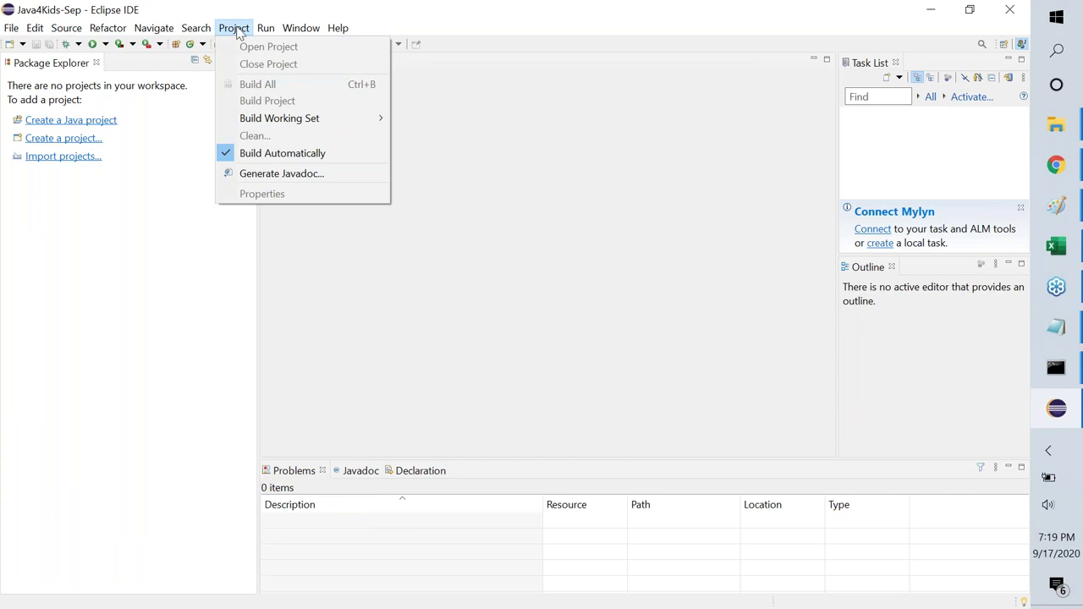
pyautogui.moveTo(339, 36)
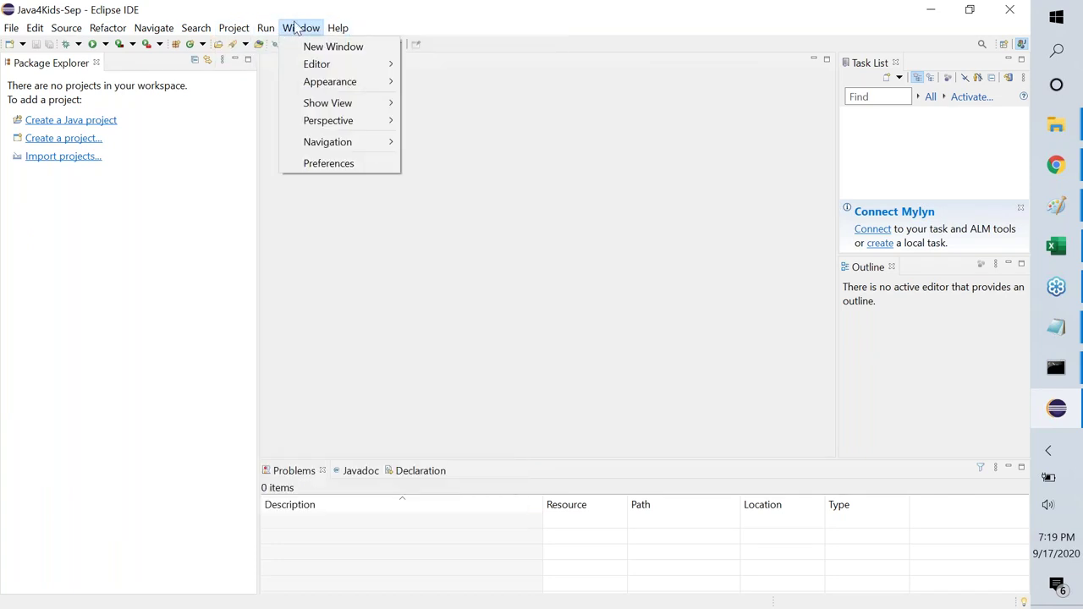
pyautogui.moveTo(237, 30)
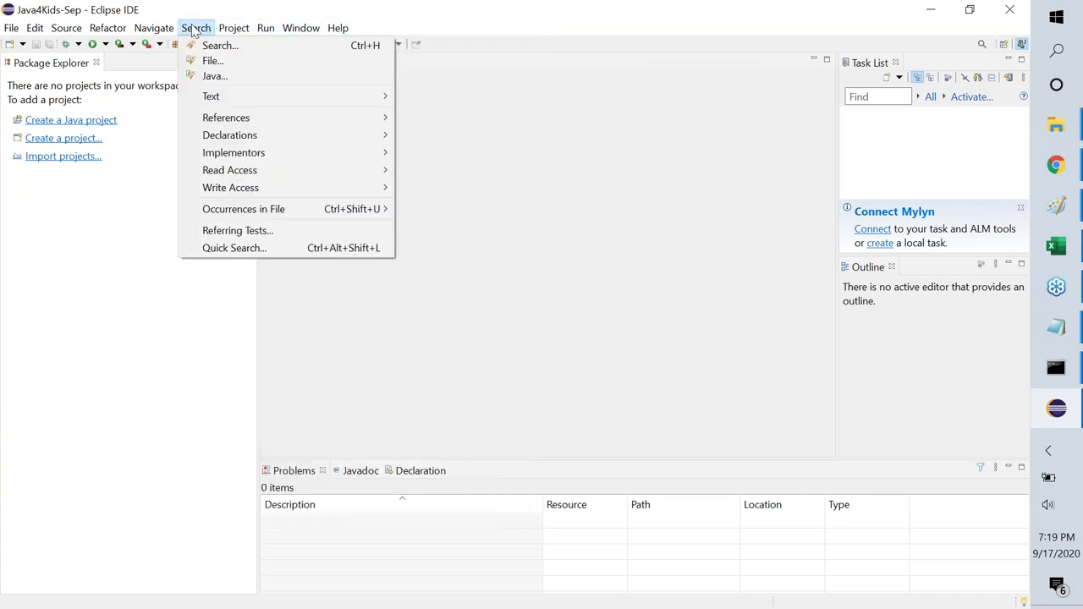
pyautogui.moveTo(91, 34)
pyautogui.moveTo(18, 29)
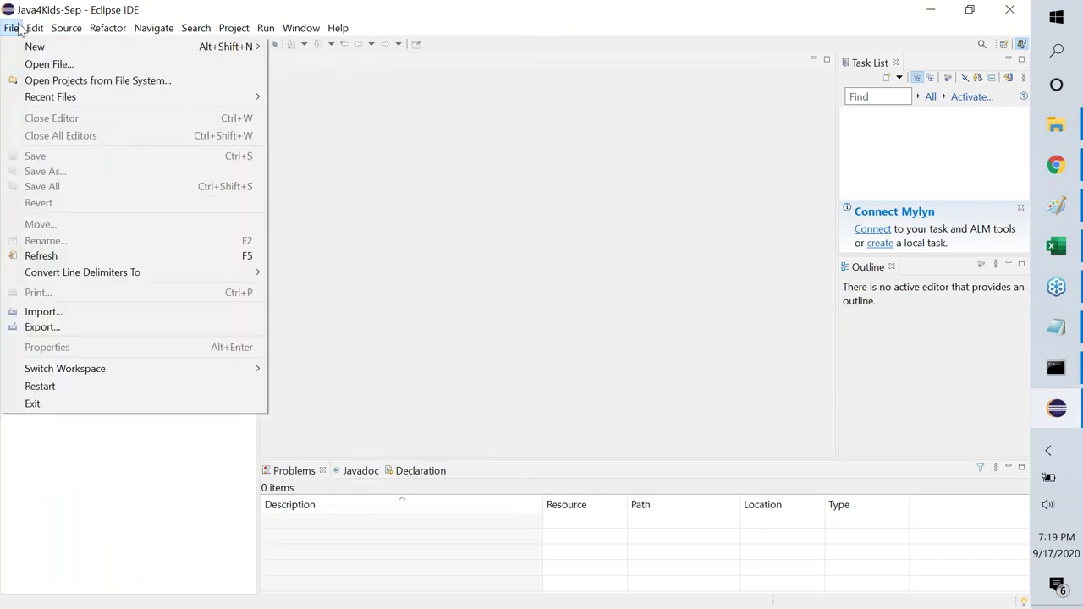
pyautogui.click(492, 161)
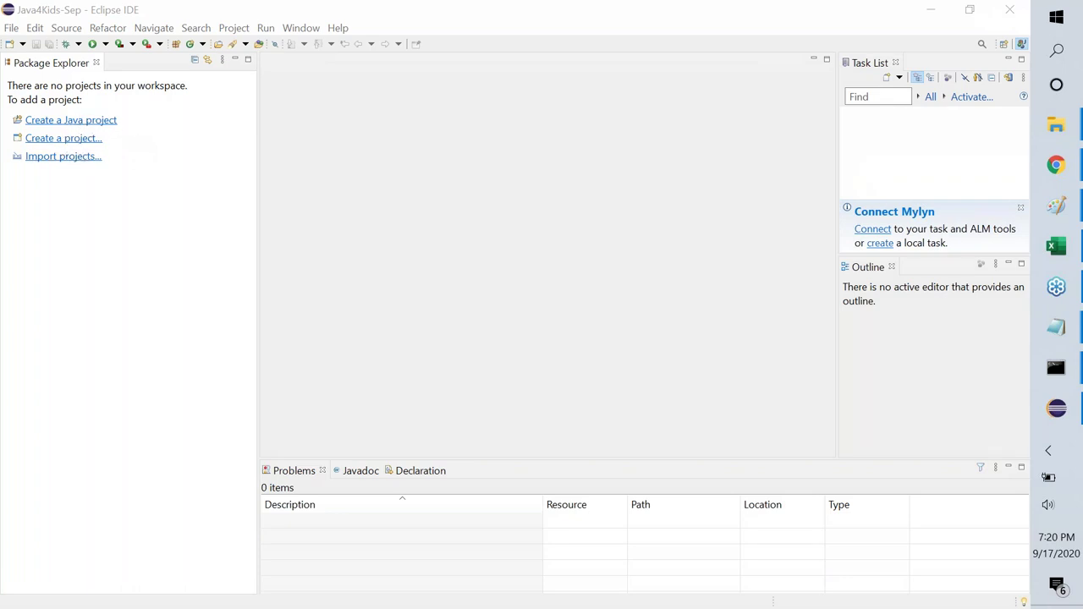
# - Start a new Java project named p1 in the default location, using the JavaSE-14 execution environment JRE
pyautogui.click(14, 30)
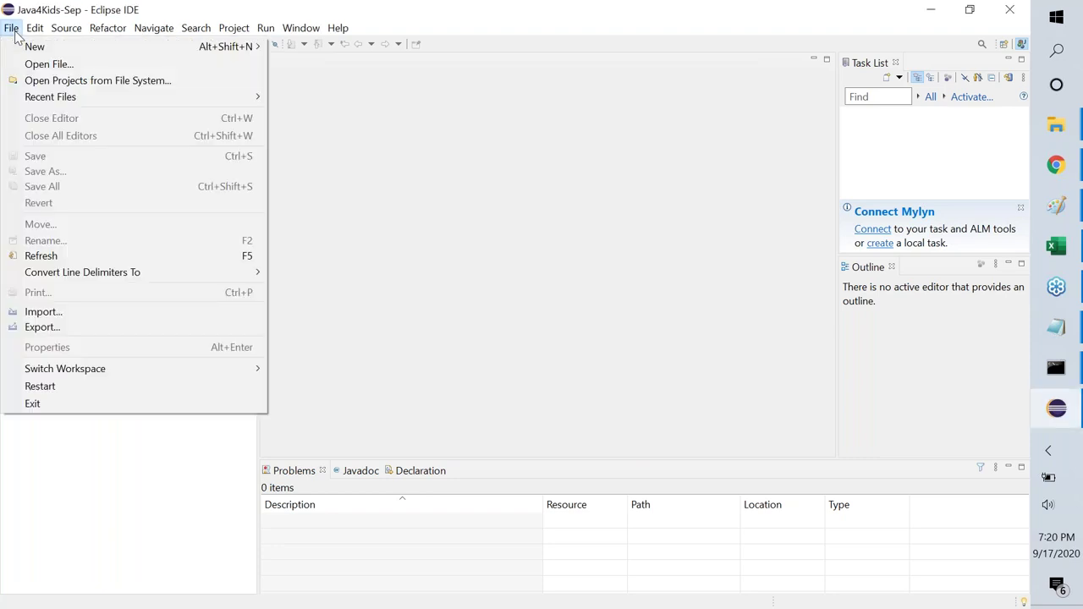
pyautogui.moveTo(197, 49)
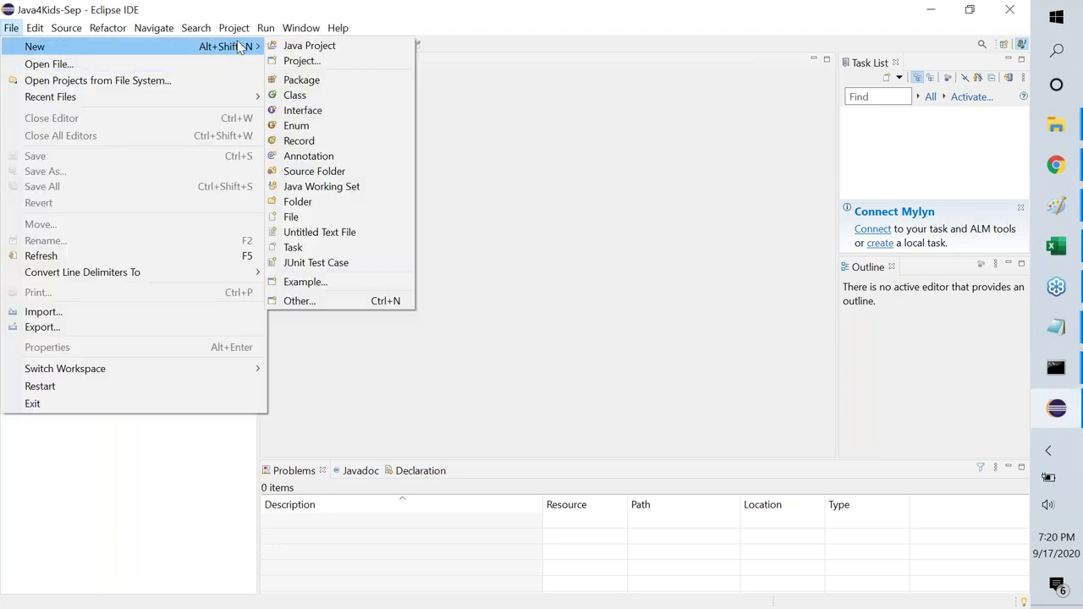
pyautogui.click(309, 47)
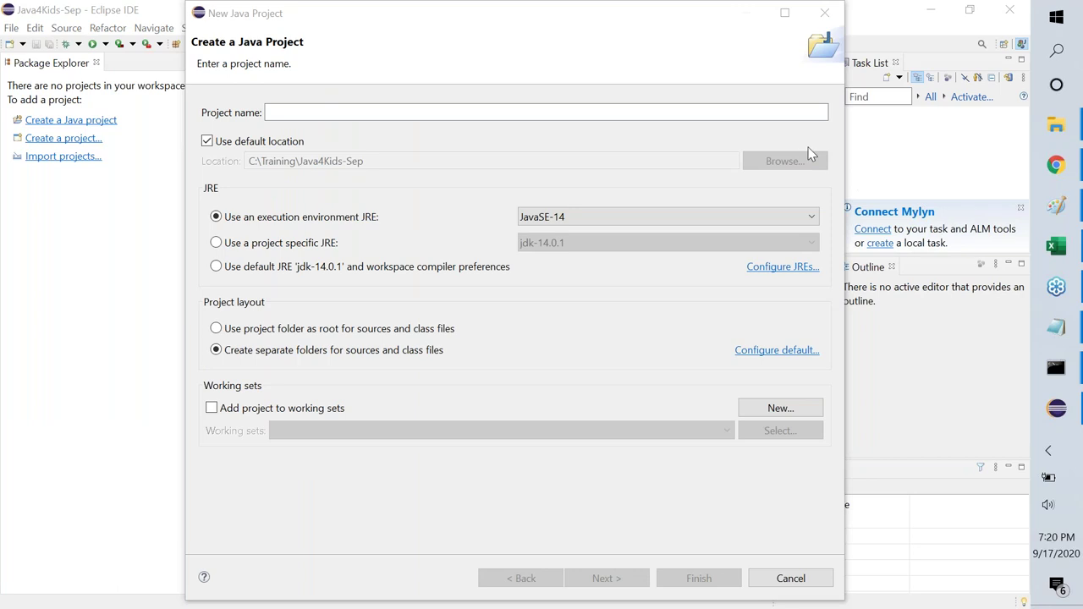
pyautogui.click(672, 106)
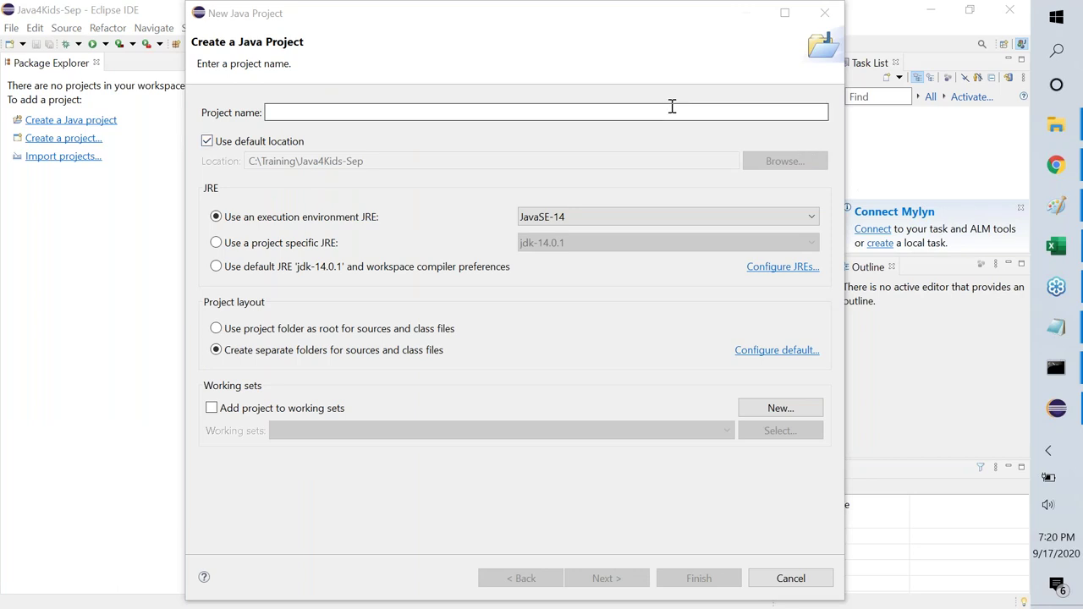
pyautogui.write('p1')
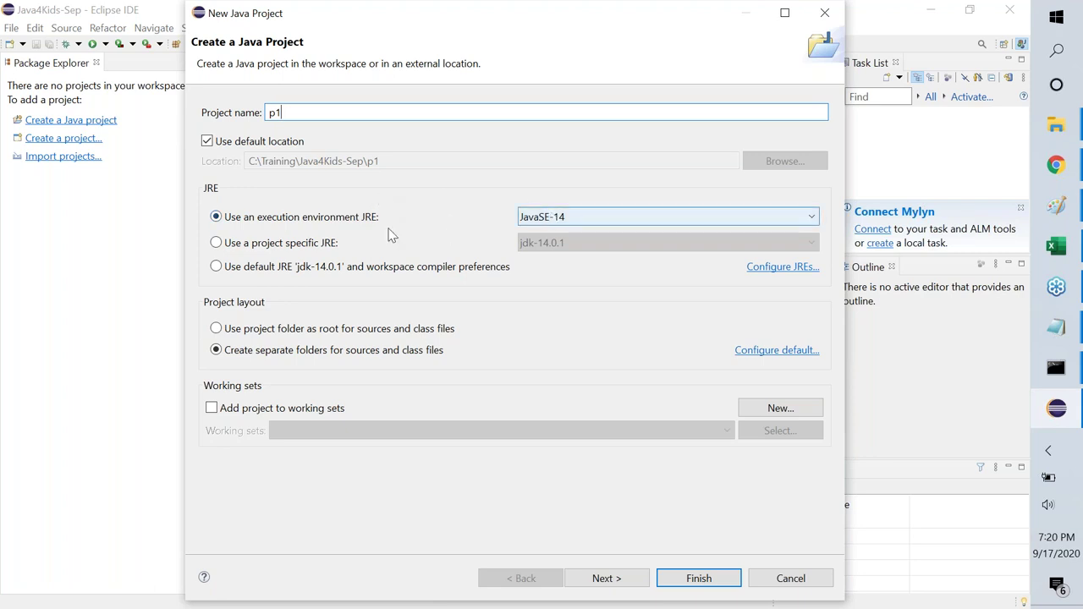
pyautogui.click(296, 244)
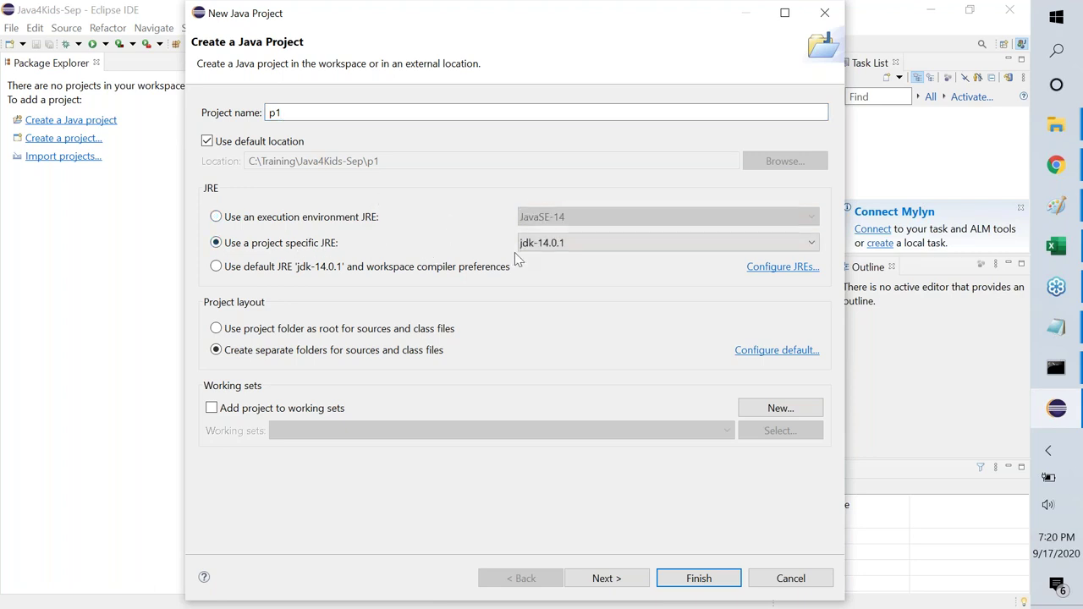
pyautogui.click(372, 222)
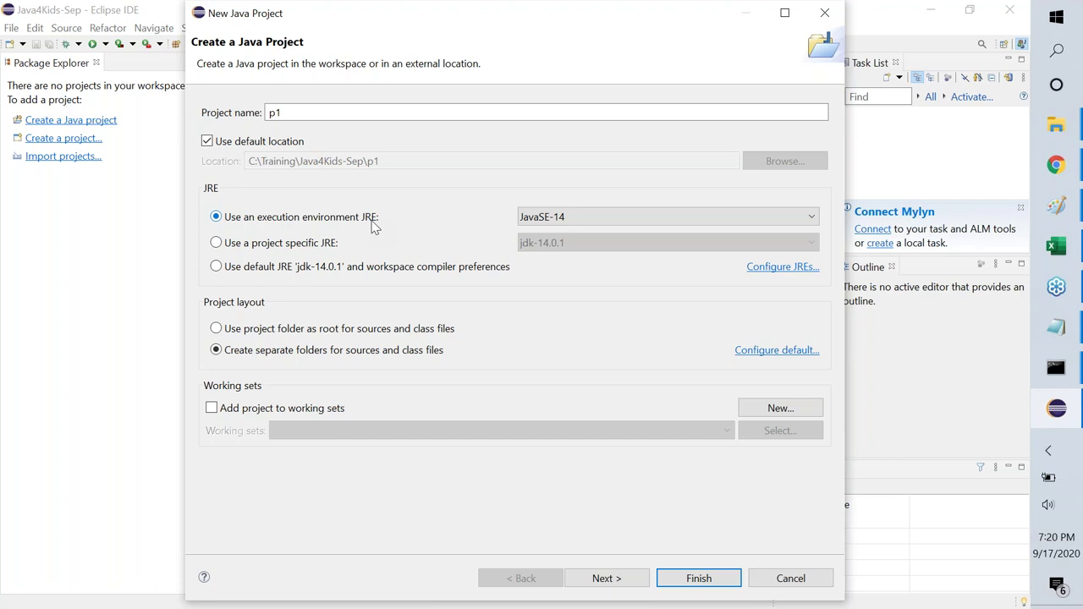
# - Turn off creation of the module-info.java file in the Java build settings and finish creating the project
pyautogui.click(610, 578)
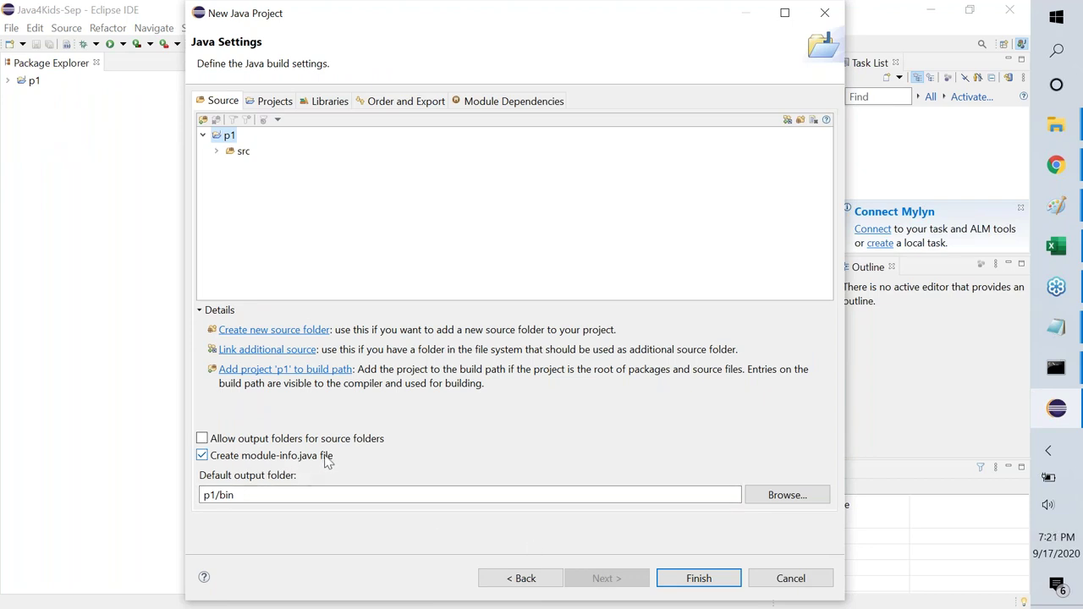
pyautogui.click(202, 455)
pyautogui.click(695, 578)
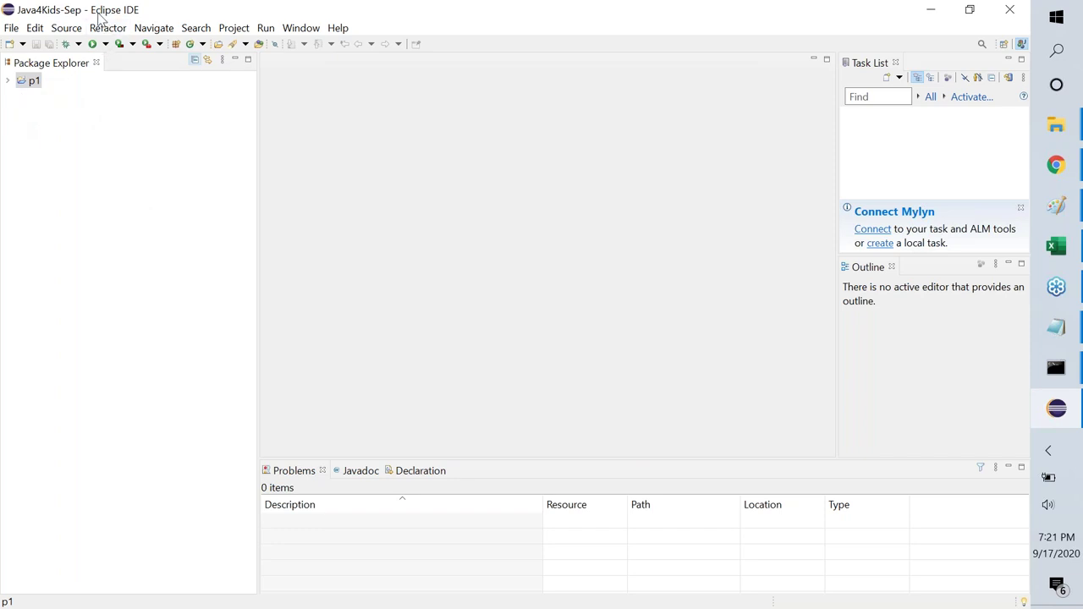
# - Inspect the p1 project folder and its src subfolder in File Explorer, and return to Eclipse
pyautogui.hotkey('alt', 'Tab')
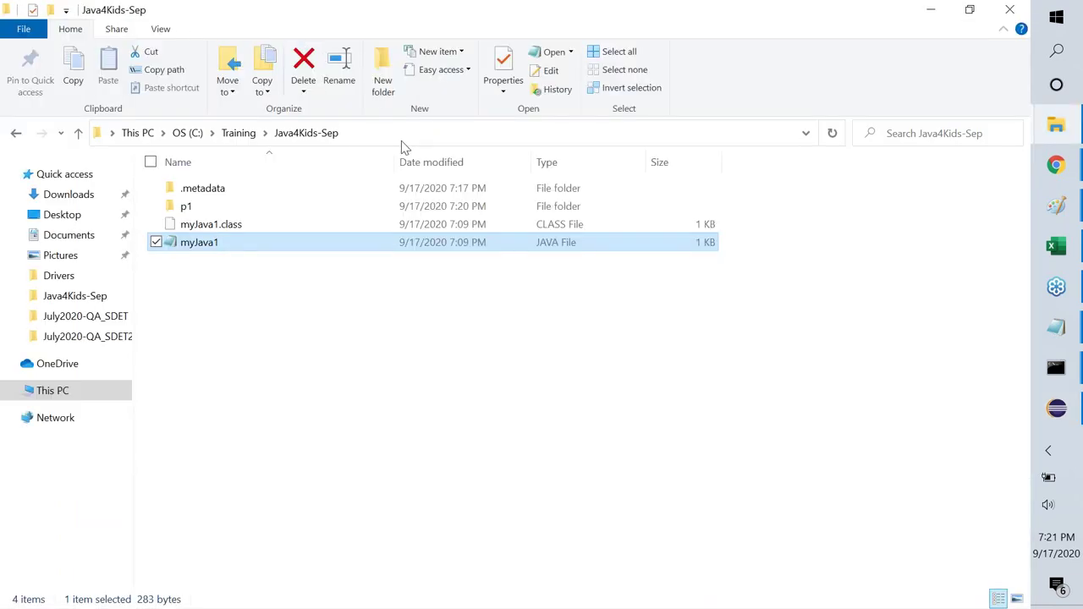
pyautogui.click(187, 212)
pyautogui.doubleClick(187, 212)
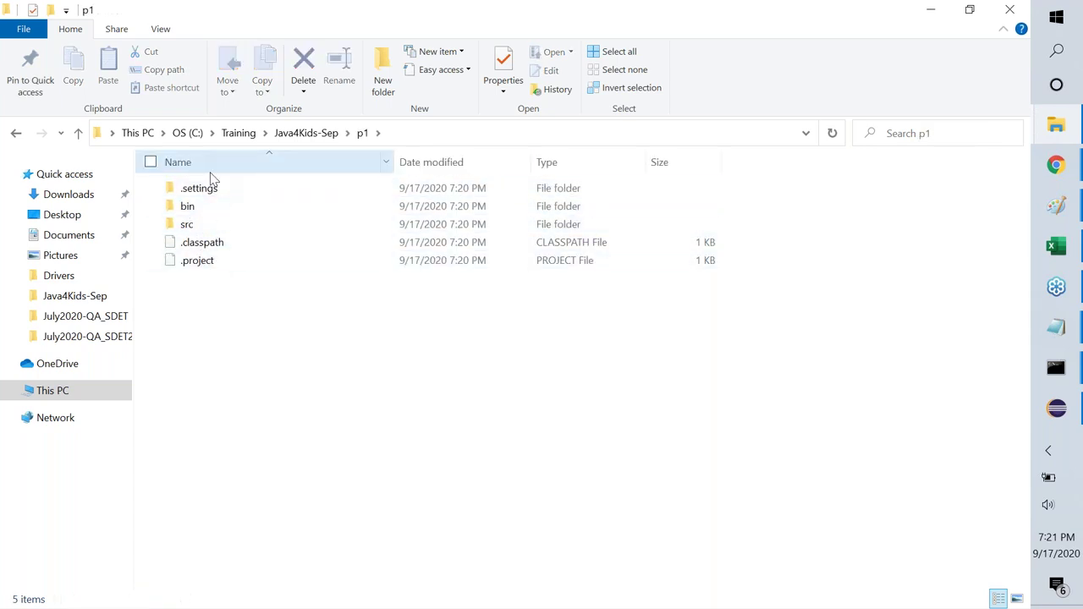
pyautogui.doubleClick(188, 224)
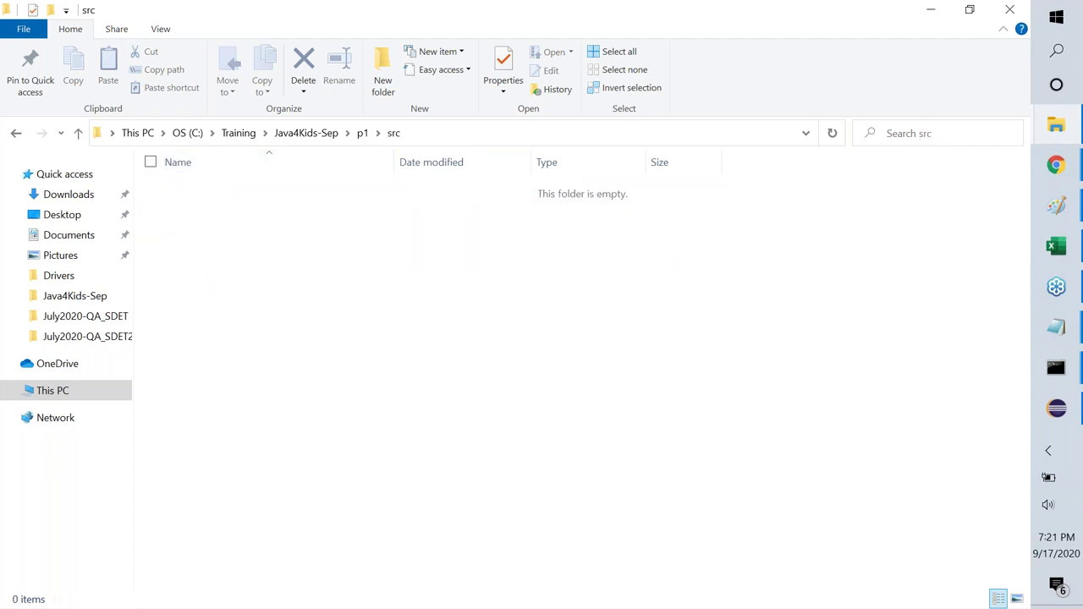
pyautogui.hotkey('alt', 'Tab')
pyautogui.click(396, 144)
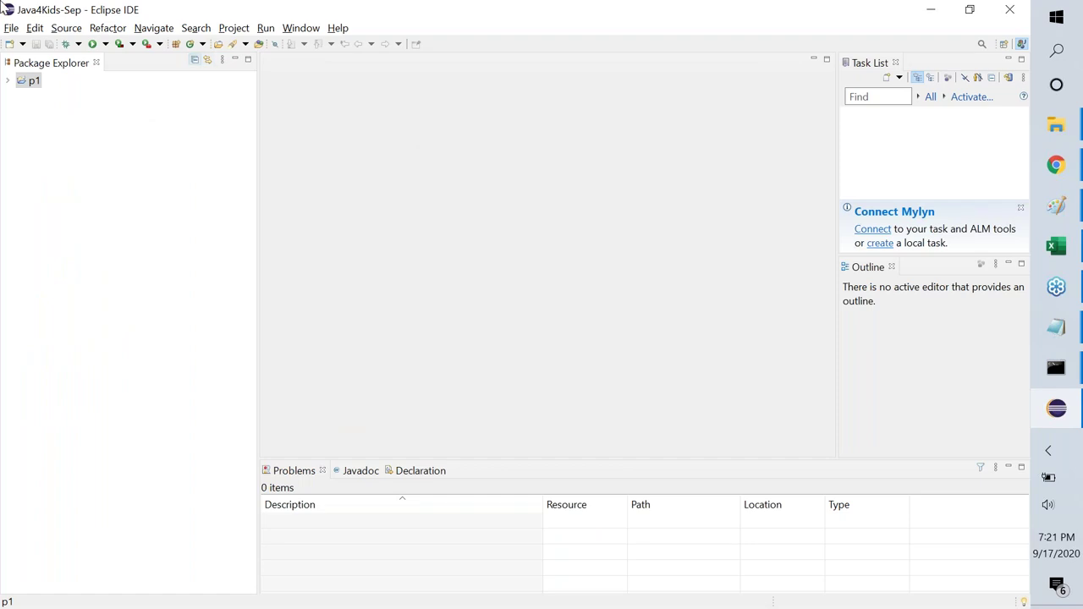
# - Expand project p1 in the Package Explorer and examine the modules in its JRE System Library
pyautogui.click(8, 81)
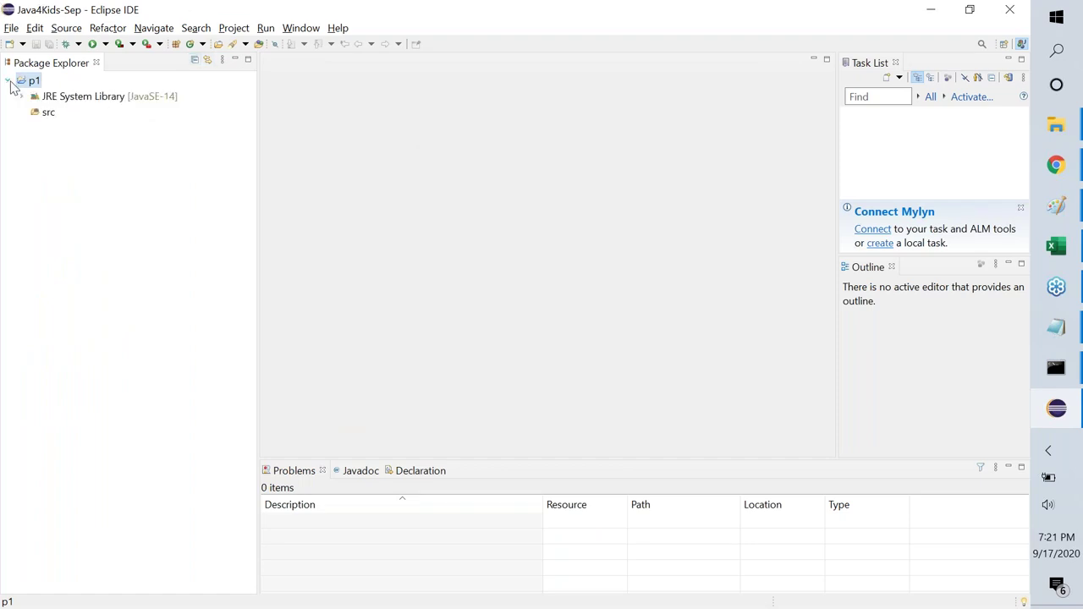
pyautogui.click(19, 96)
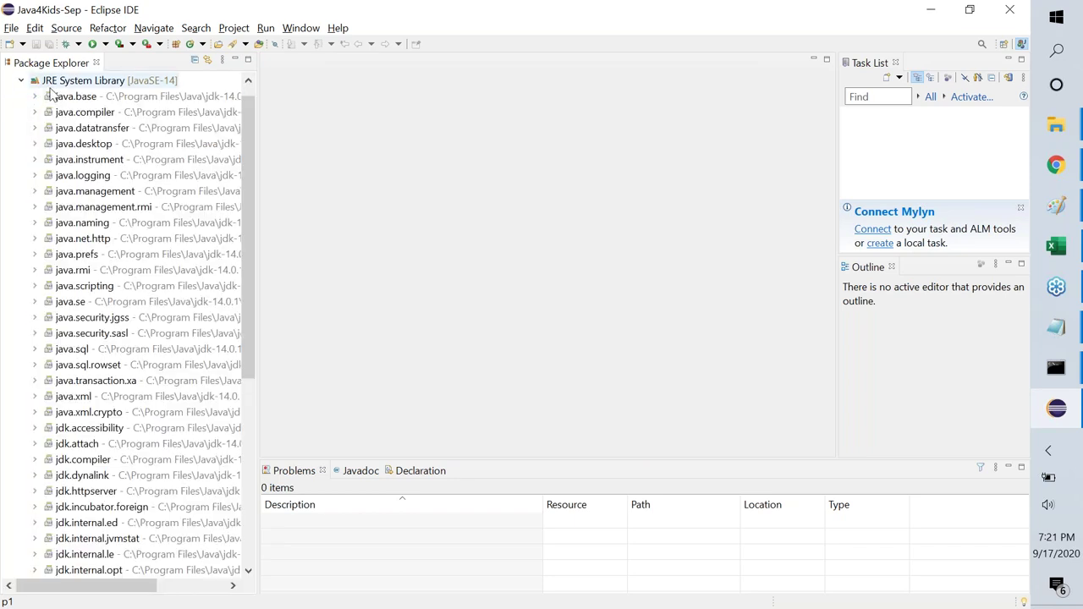
pyautogui.click(21, 81)
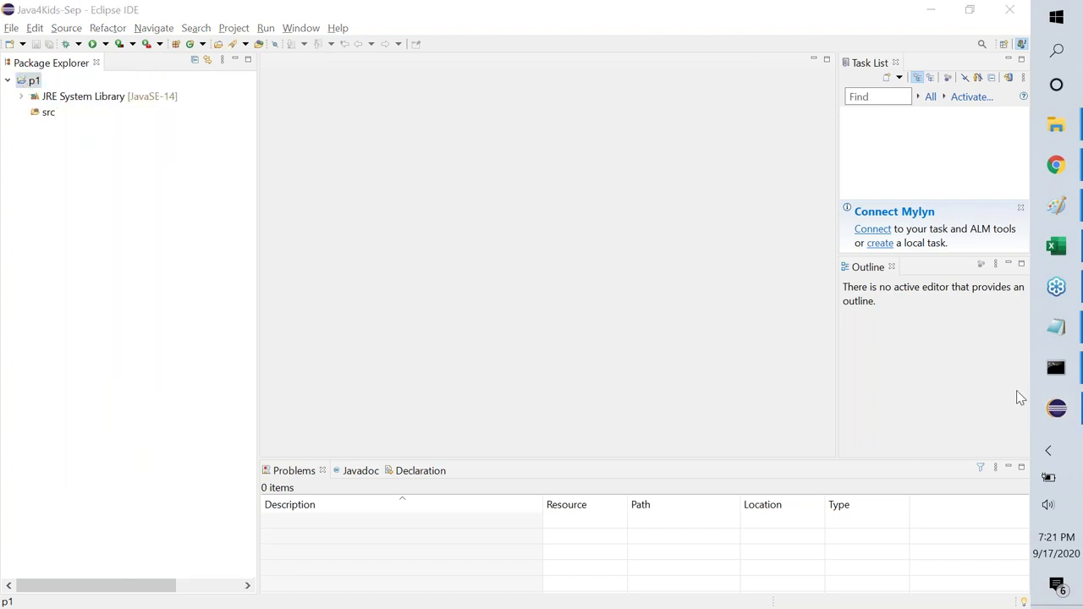
# - Temporarily draw circled JP and JRE labels and a circled play triangle in yellow over the workbench, and erase them
pyautogui.moveTo(316, 144)
pyautogui.mouseDown()
pyautogui.moveTo(436, 123)
pyautogui.moveTo(369, 188)
pyautogui.mouseUp()
pyautogui.moveTo(481, 129)
pyautogui.mouseDown()
pyautogui.moveTo(467, 214)
pyautogui.moveTo(483, 150)
pyautogui.mouseUp()
pyautogui.moveTo(557, 100)
pyautogui.mouseDown()
pyautogui.moveTo(290, 127)
pyautogui.moveTo(542, 249)
pyautogui.moveTo(559, 96)
pyautogui.mouseUp()
pyautogui.moveTo(302, 372)
pyautogui.mouseDown()
pyautogui.moveTo(320, 455)
pyautogui.moveTo(331, 448)
pyautogui.mouseUp()
pyautogui.moveTo(412, 368)
pyautogui.mouseDown()
pyautogui.moveTo(259, 381)
pyautogui.moveTo(373, 336)
pyautogui.mouseUp()
pyautogui.moveTo(481, 356)
pyautogui.mouseDown()
pyautogui.moveTo(612, 339)
pyautogui.moveTo(597, 459)
pyautogui.moveTo(516, 463)
pyautogui.mouseUp()
pyautogui.moveTo(647, 340); pyautogui.dragTo(650, 484)
pyautogui.moveTo(633, 364); pyautogui.dragTo(680, 337)
pyautogui.moveTo(657, 410)
pyautogui.mouseDown()
pyautogui.moveTo(716, 464)
pyautogui.moveTo(780, 326)
pyautogui.moveTo(769, 381)
pyautogui.moveTo(783, 458)
pyautogui.mouseUp()
pyautogui.moveTo(859, 363)
pyautogui.mouseDown()
pyautogui.moveTo(654, 256)
pyautogui.moveTo(500, 490)
pyautogui.moveTo(871, 397)
pyautogui.moveTo(843, 331)
pyautogui.mouseUp()
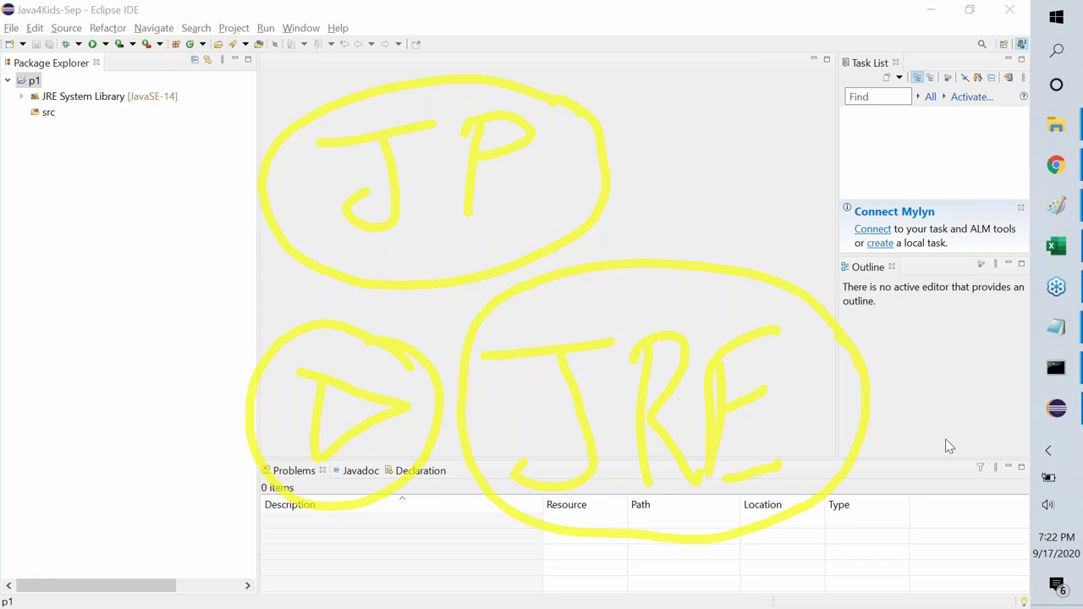
pyautogui.press('e')
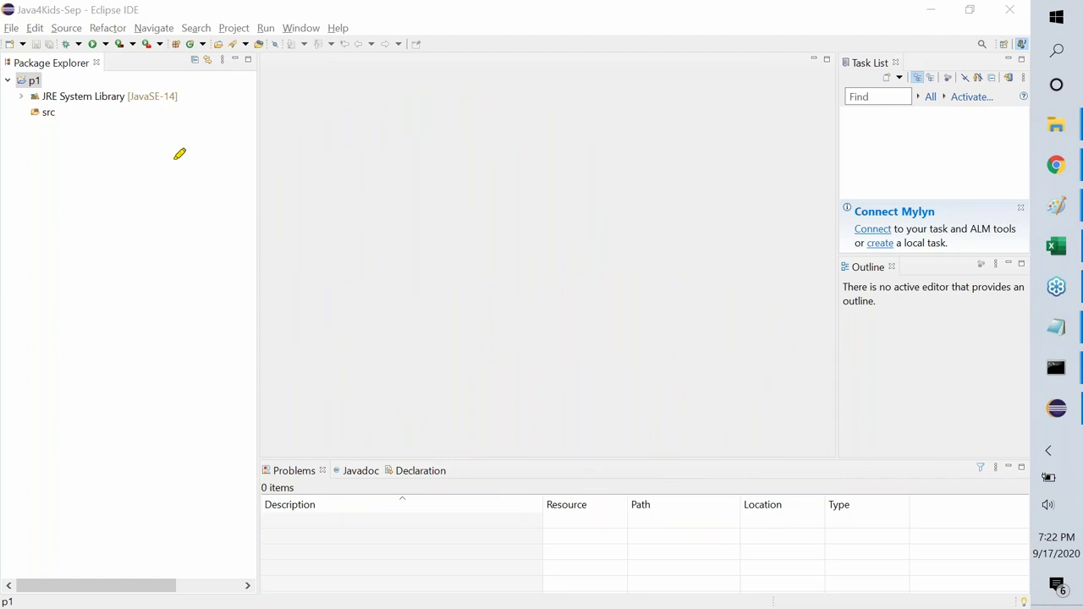
# - Select p1's src folder, browse the C: drive's folder tree in File Explorer to Training\Java4Kids-Sep, and return to Eclipse
pyautogui.click(51, 115)
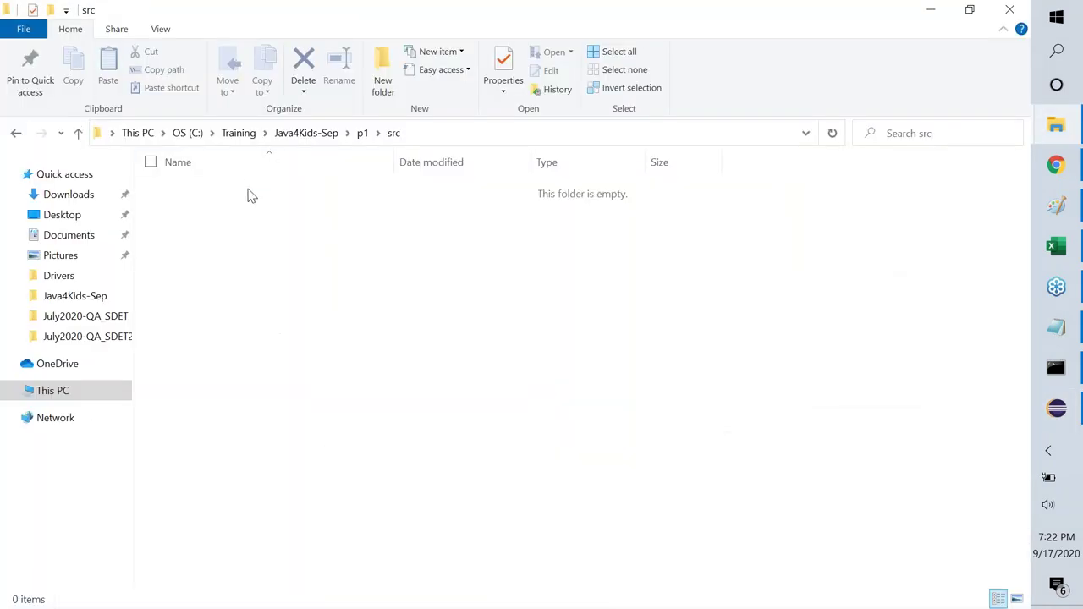
pyautogui.click(9, 391)
pyautogui.press('Down')
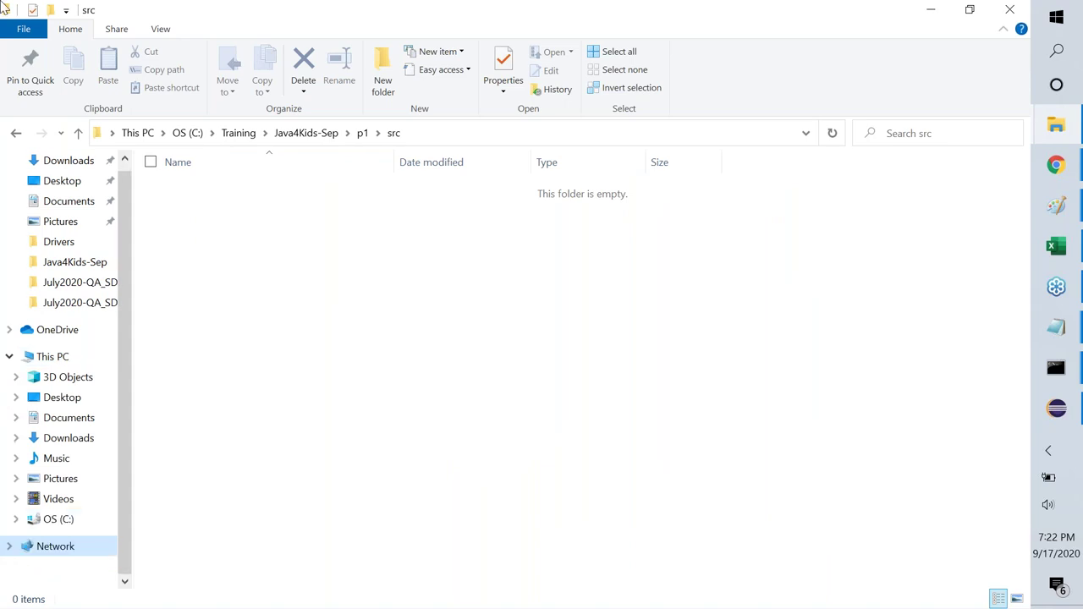
pyautogui.press('Up')
pyautogui.press('Up')
pyautogui.press('Down')
pyautogui.press('Down')
pyautogui.press('Up')
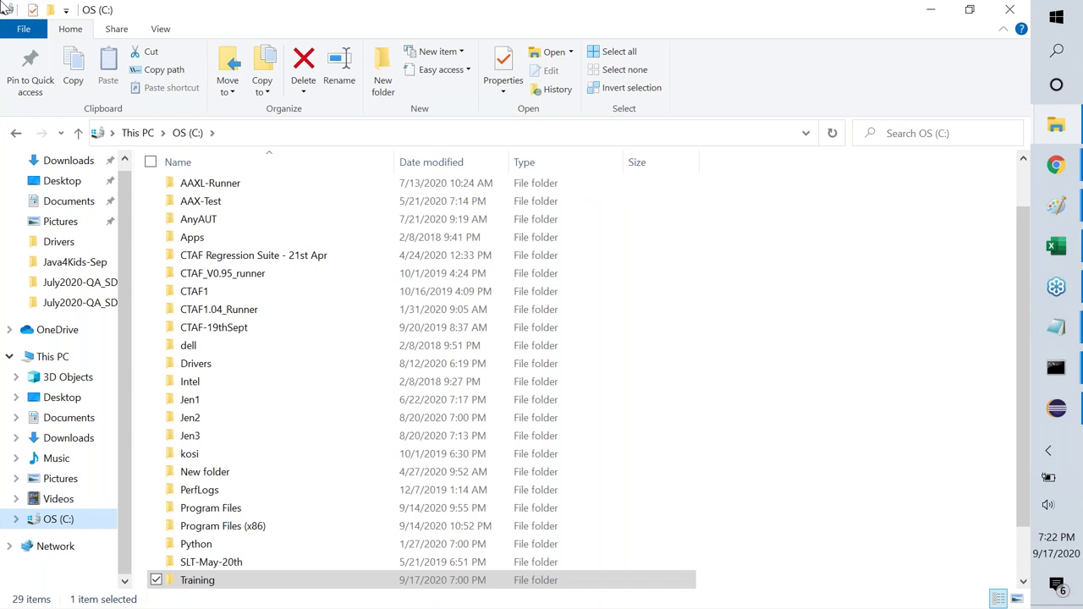
pyautogui.click(16, 520)
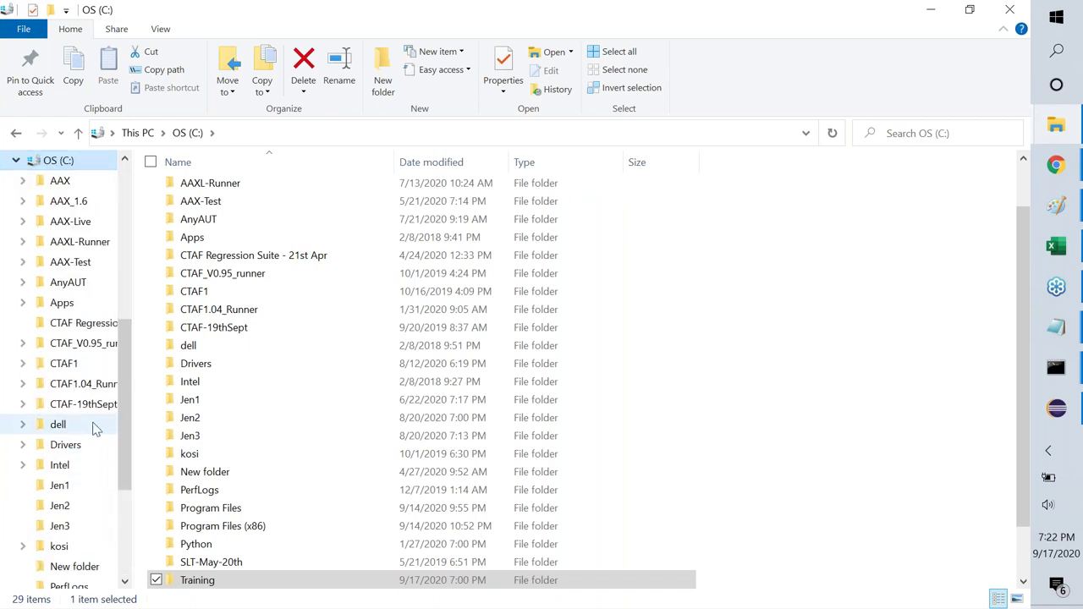
pyautogui.scroll(-3, 96, 427)
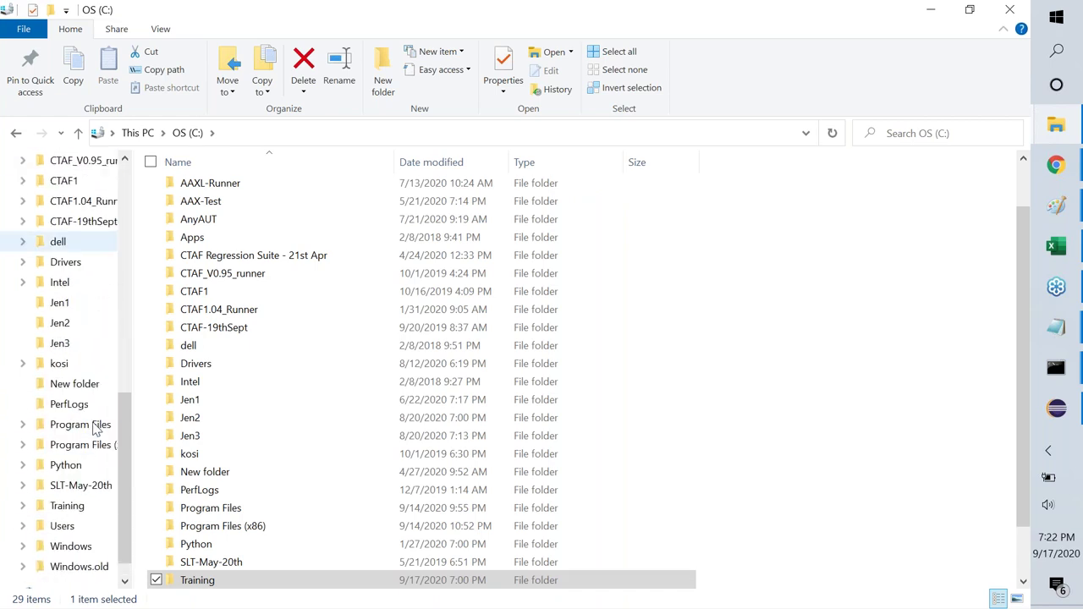
pyautogui.click(23, 506)
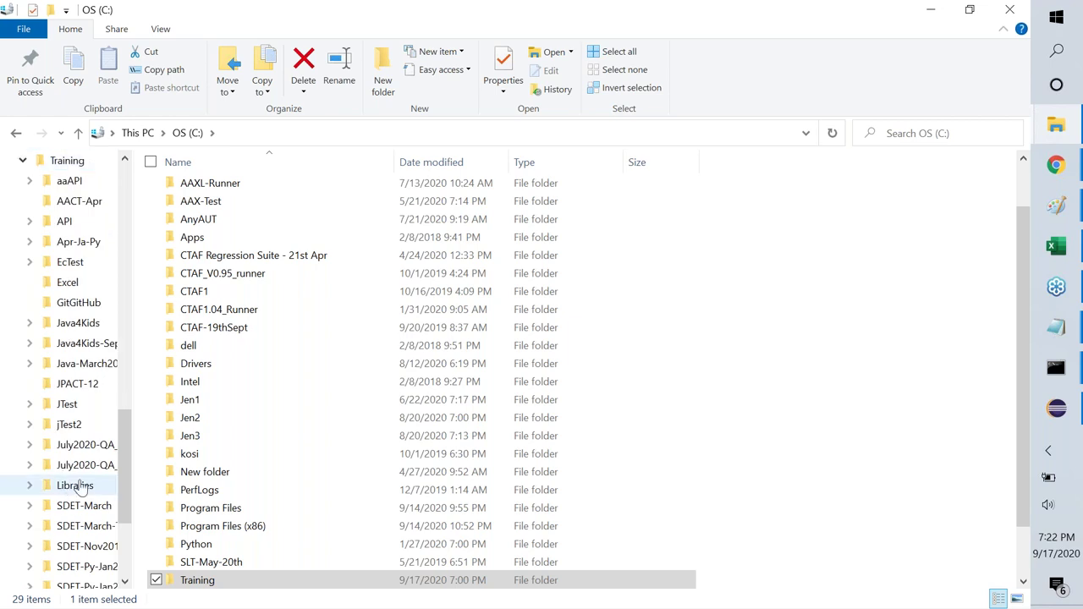
pyautogui.scroll(-1, 82, 487)
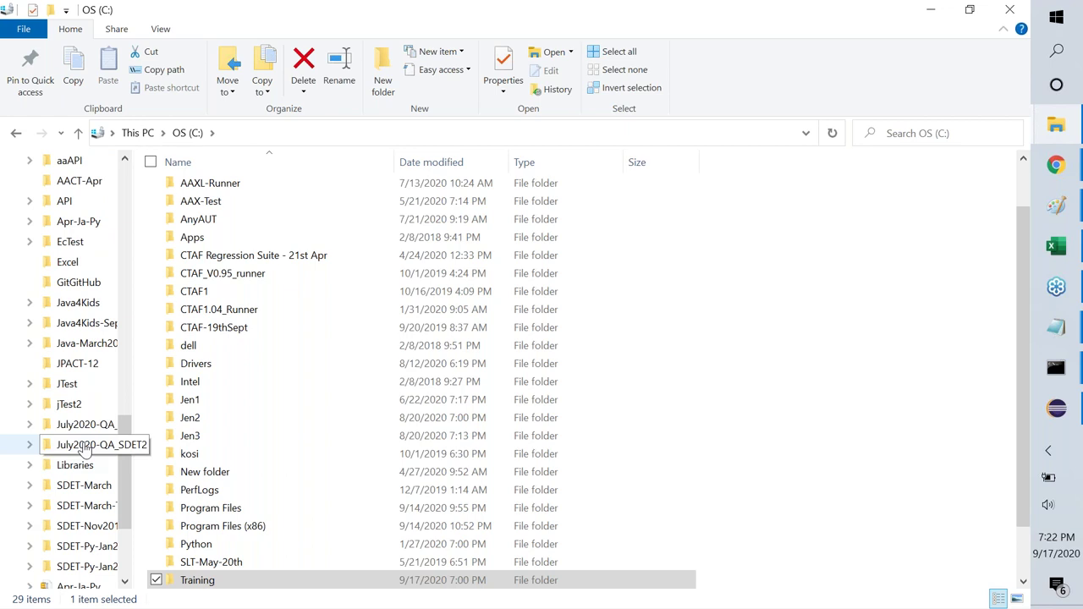
pyautogui.click(88, 330)
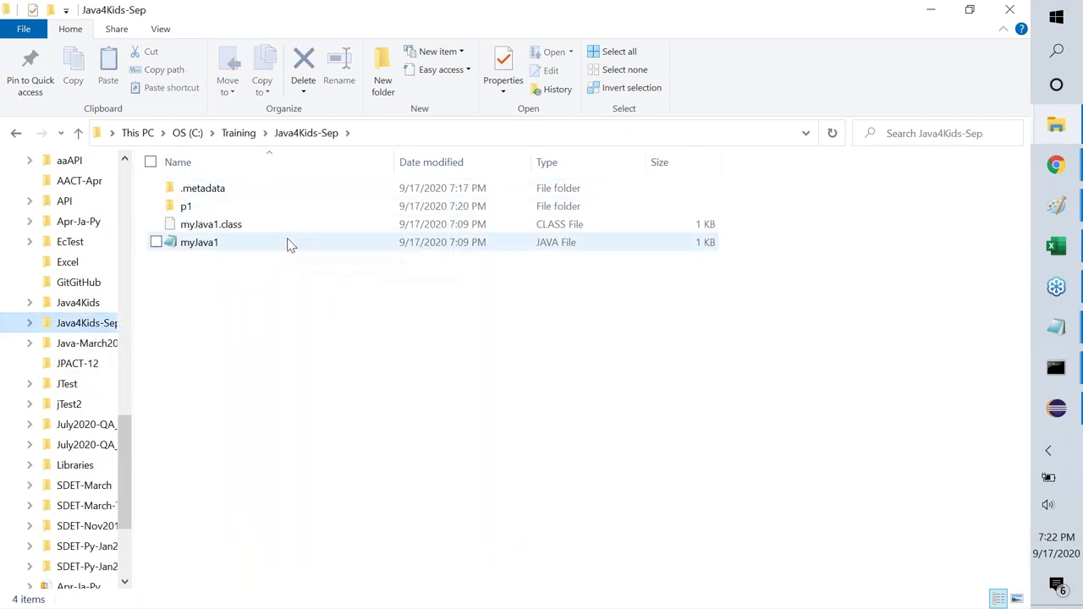
pyautogui.hotkey('alt', 'Tab')
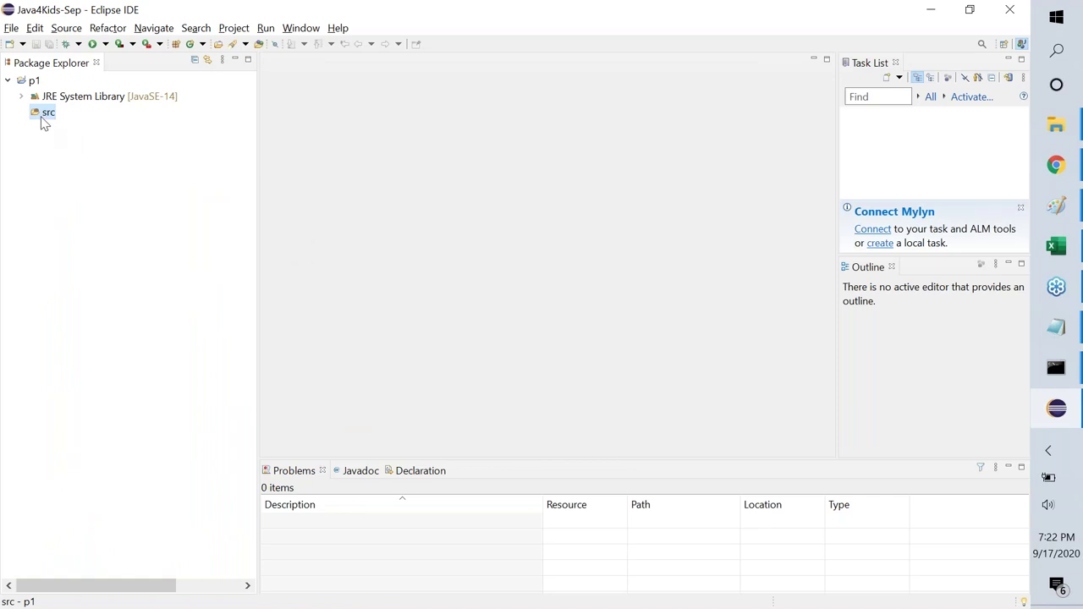
# - Start a new Java class in the src folder of project p1
pyautogui.rightClick(44, 123)
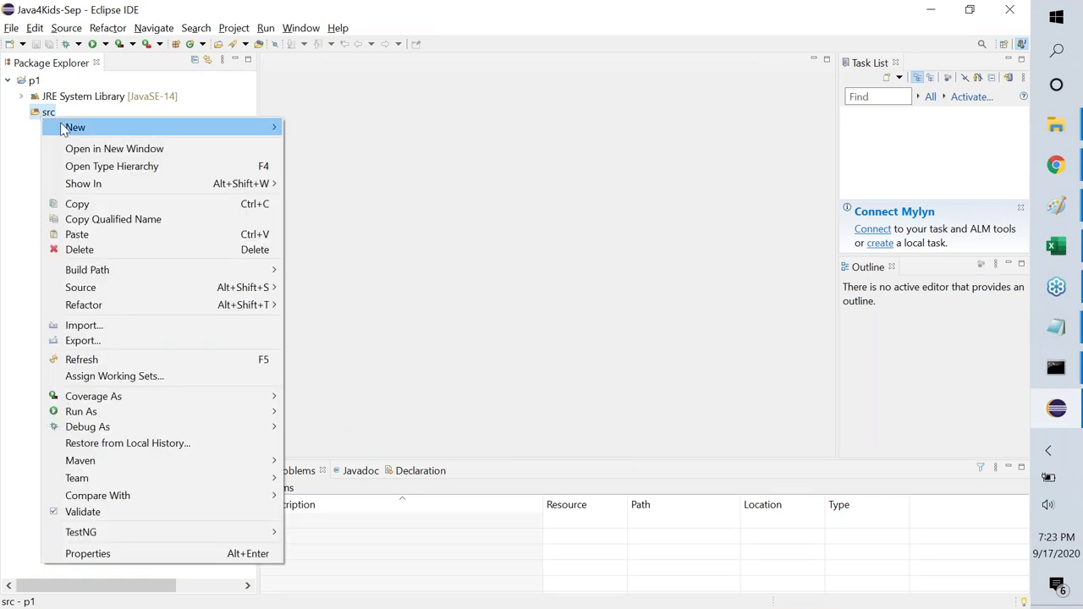
pyautogui.moveTo(194, 133)
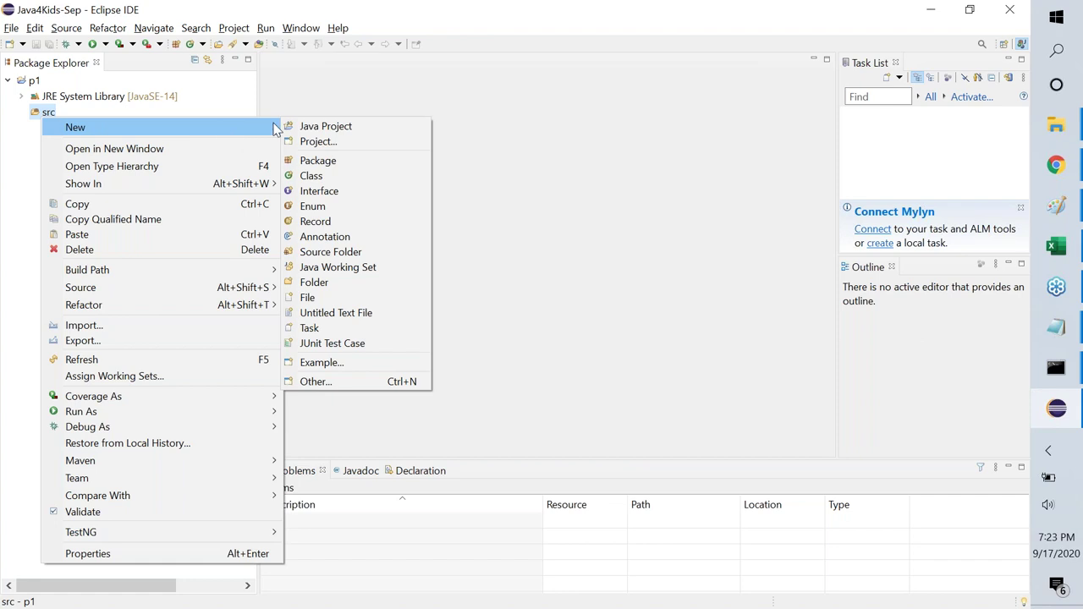
pyautogui.click(328, 178)
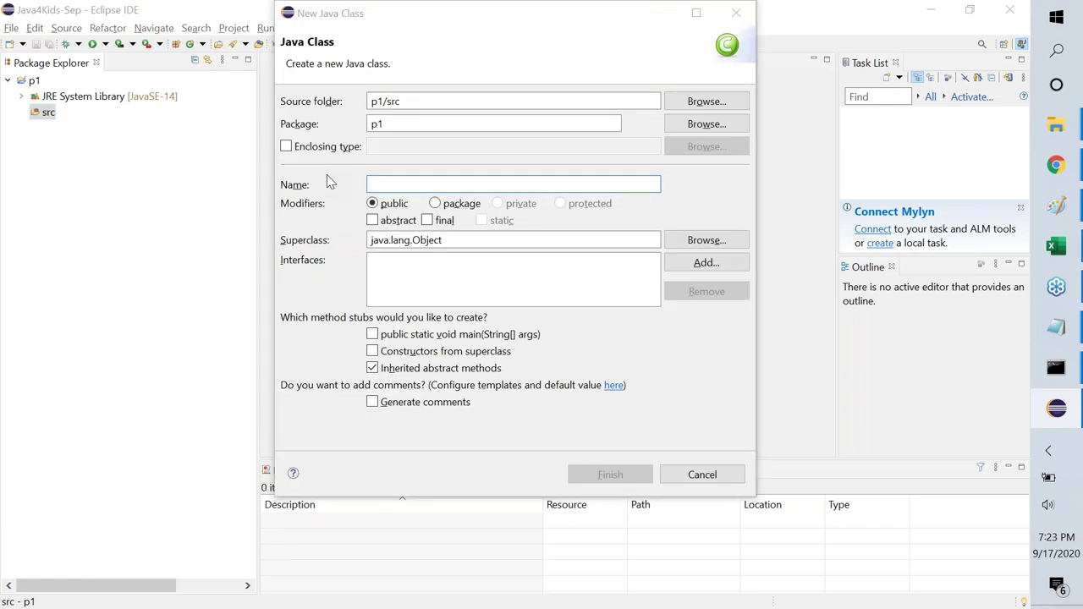
# - Review the myJava1 code in Notepad with all of it selected, and return to the New Java Class dialog
pyautogui.hotkey('alt', 'Tab')
pyautogui.hotkey('alt', 'Tab')
pyautogui.press('Tab')
pyautogui.press('Tab')
pyautogui.hotkey('ctrl', 'a')
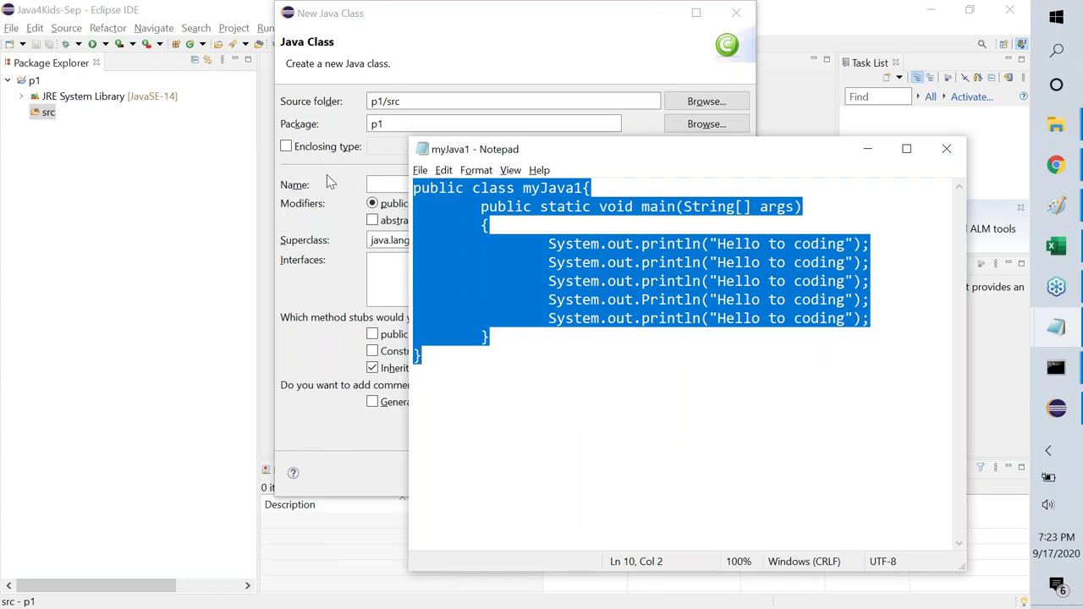
pyautogui.hotkey('alt', 'Tab')
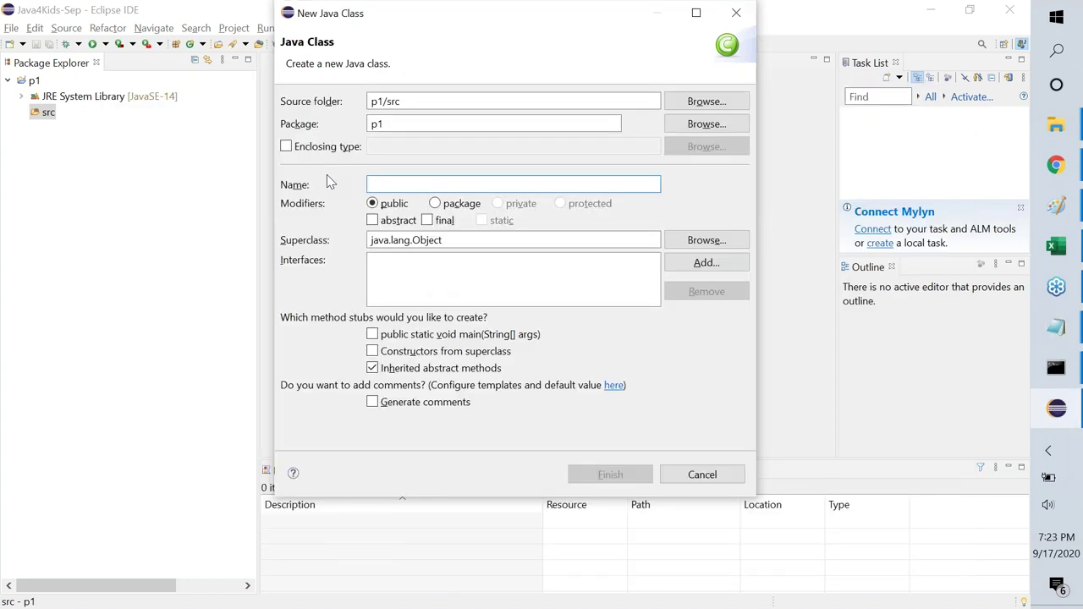
# - Clear the new class's package so it uses the default package, and name the class myJava1
pyautogui.click(410, 122)
pyautogui.press('BackSpace')
pyautogui.press('BackSpace')
pyautogui.press('Tab')
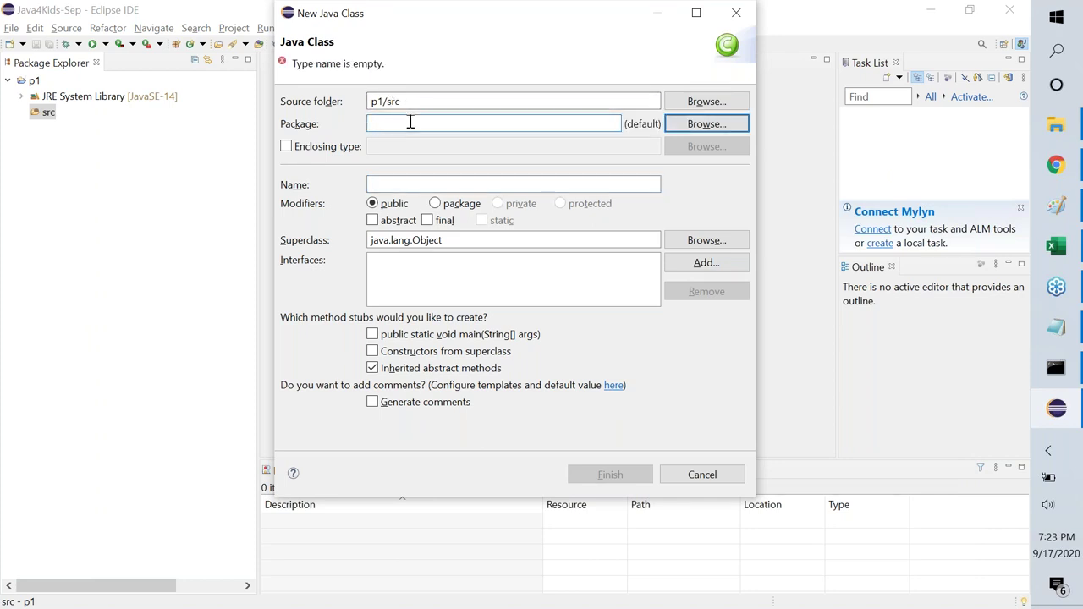
pyautogui.click(1018, 232)
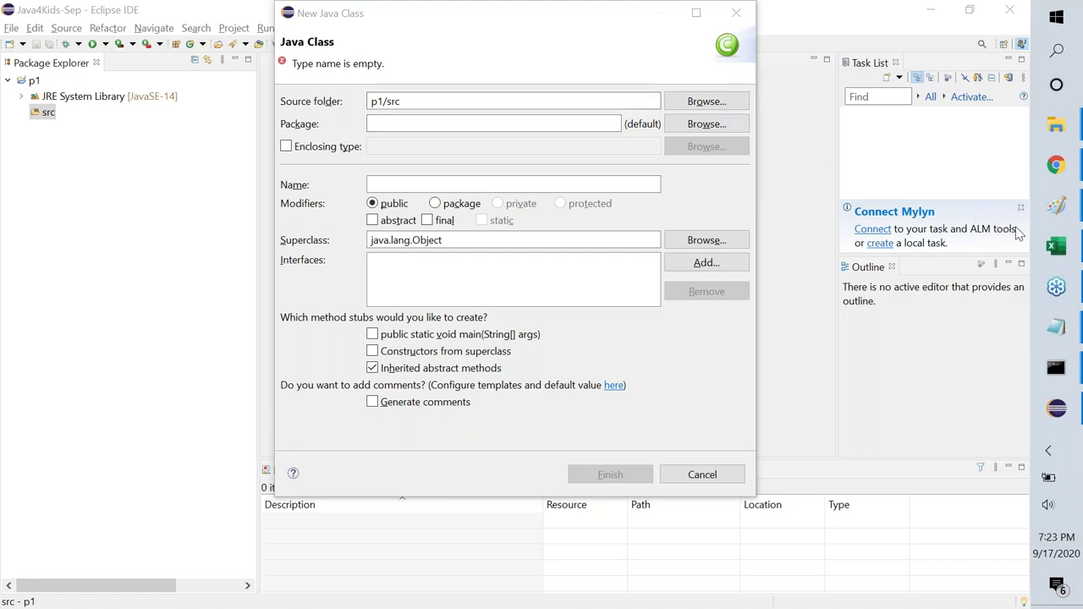
pyautogui.click(518, 186)
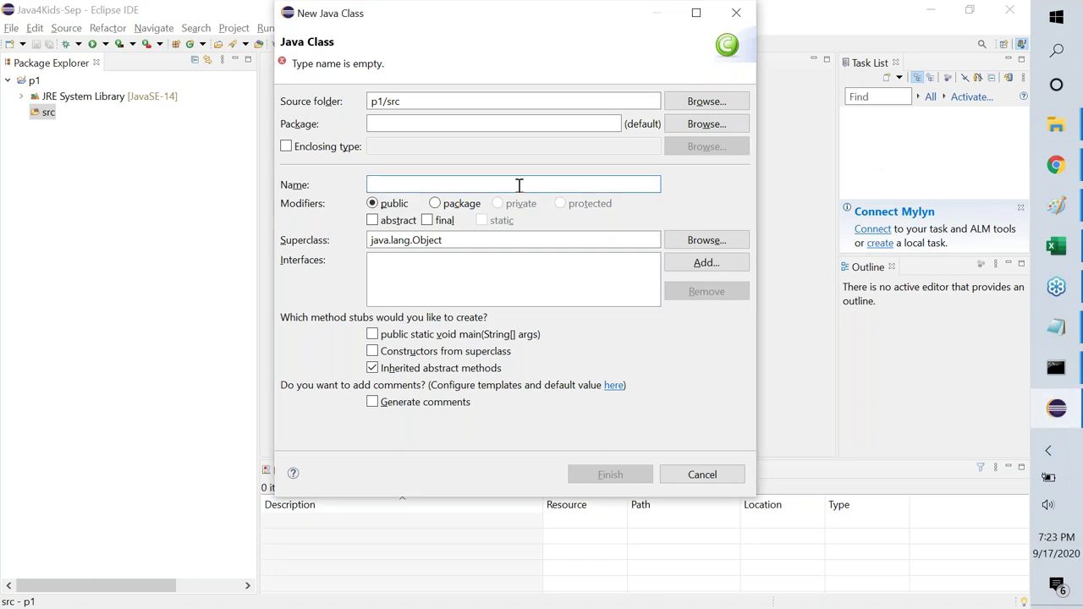
pyautogui.write('myJava1')
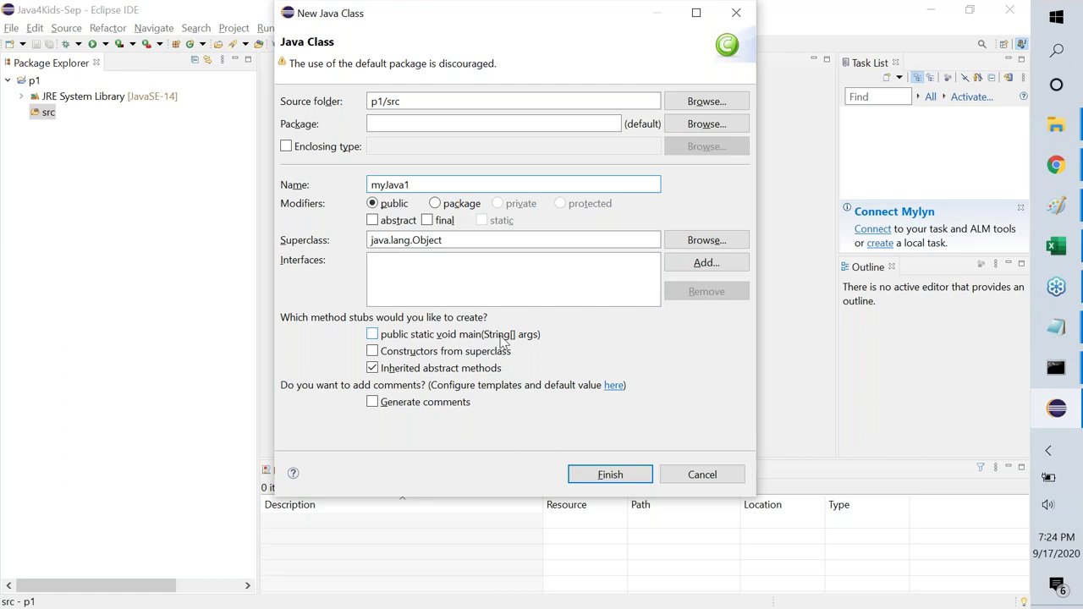
# - Check the class against the myJava1 code in Notepad, create it, and open myJava1.java in the Eclipse editor
pyautogui.hotkey('alt', 'Tab')
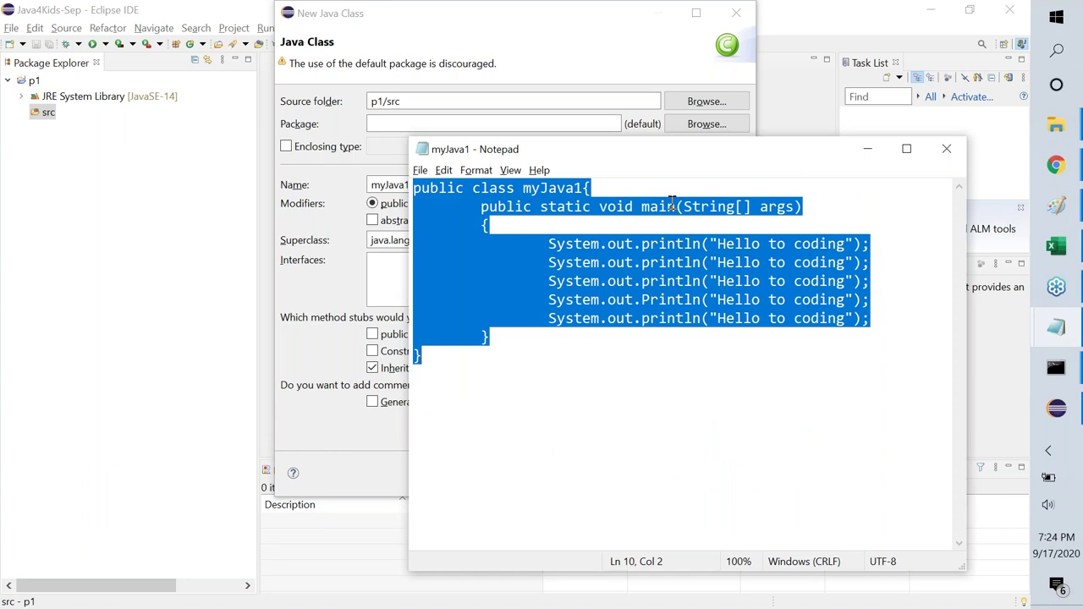
pyautogui.hotkey('alt', 'Tab')
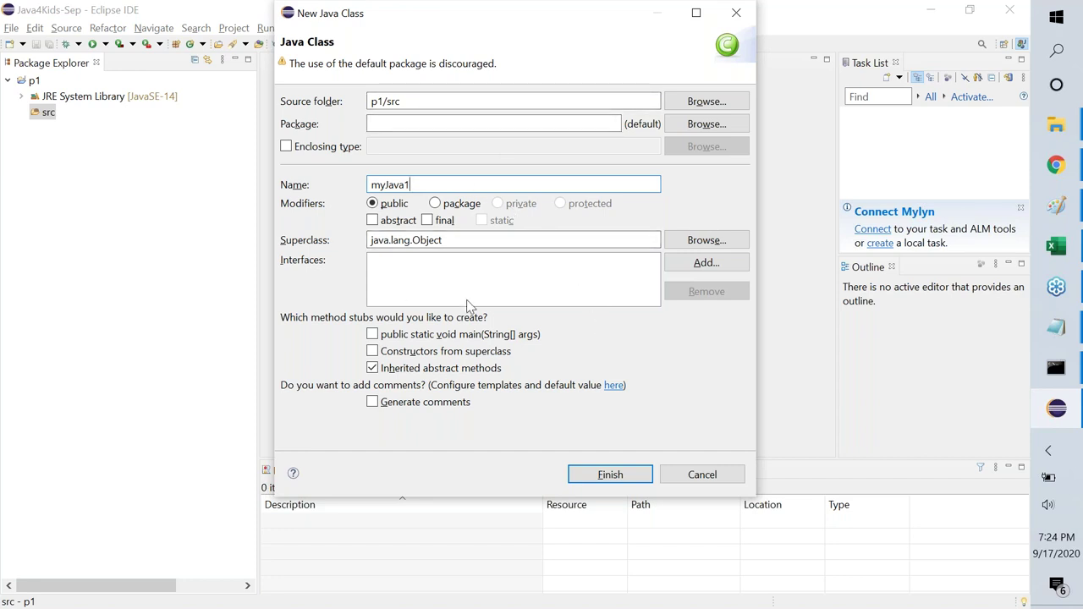
pyautogui.click(612, 477)
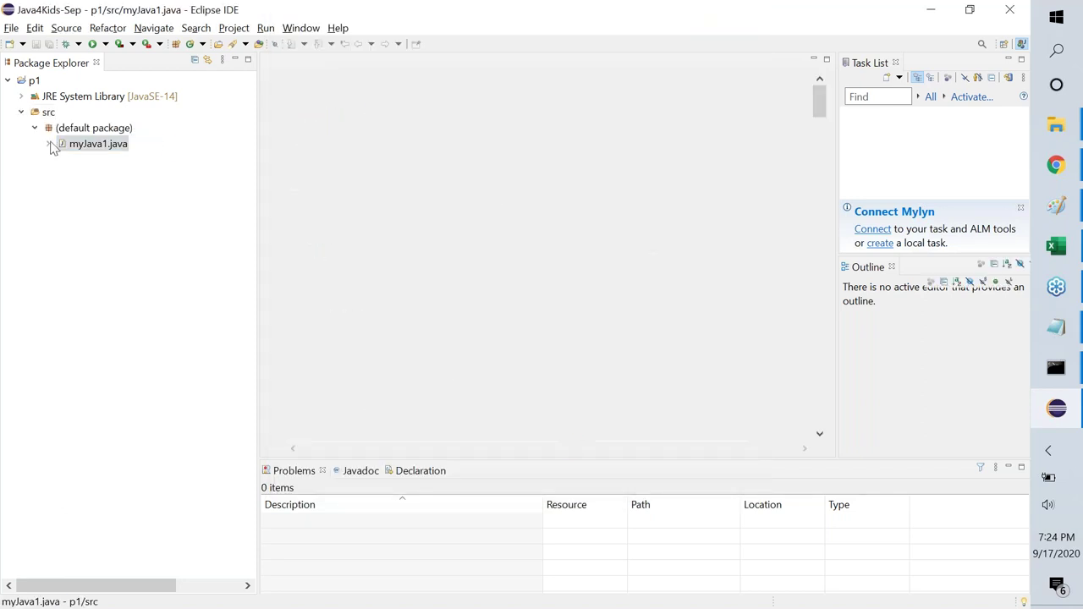
pyautogui.doubleClick(102, 147)
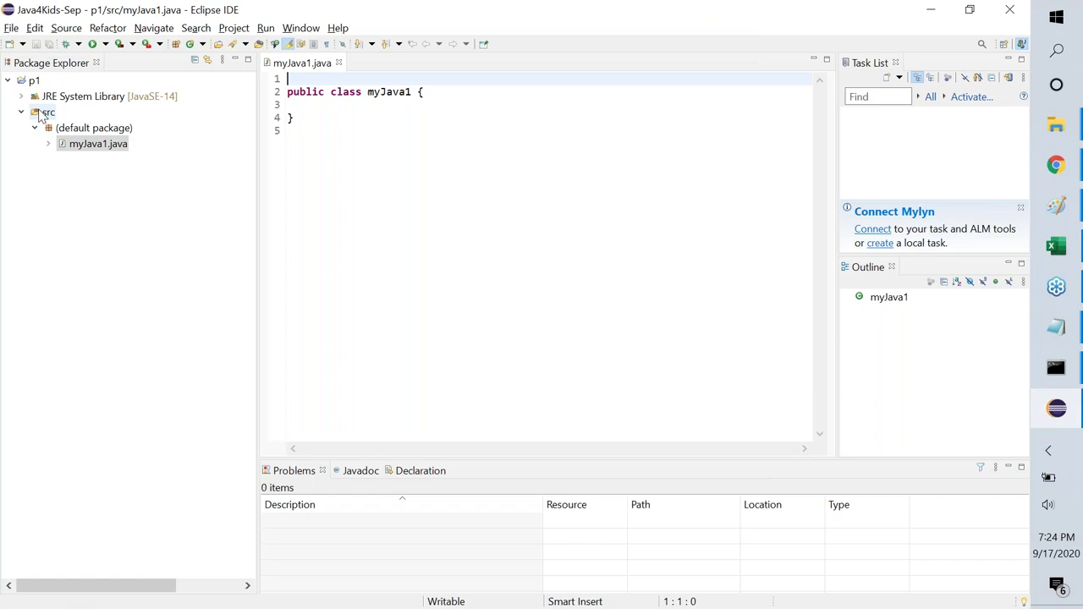
# - Switch to File Explorer and browse into Java4Kids-Sep\p1\src to examine the source file of the new class
pyautogui.click(475, 212)
pyautogui.hotkey('alt', 'Tab')
pyautogui.hotkey('alt', 'Tab')
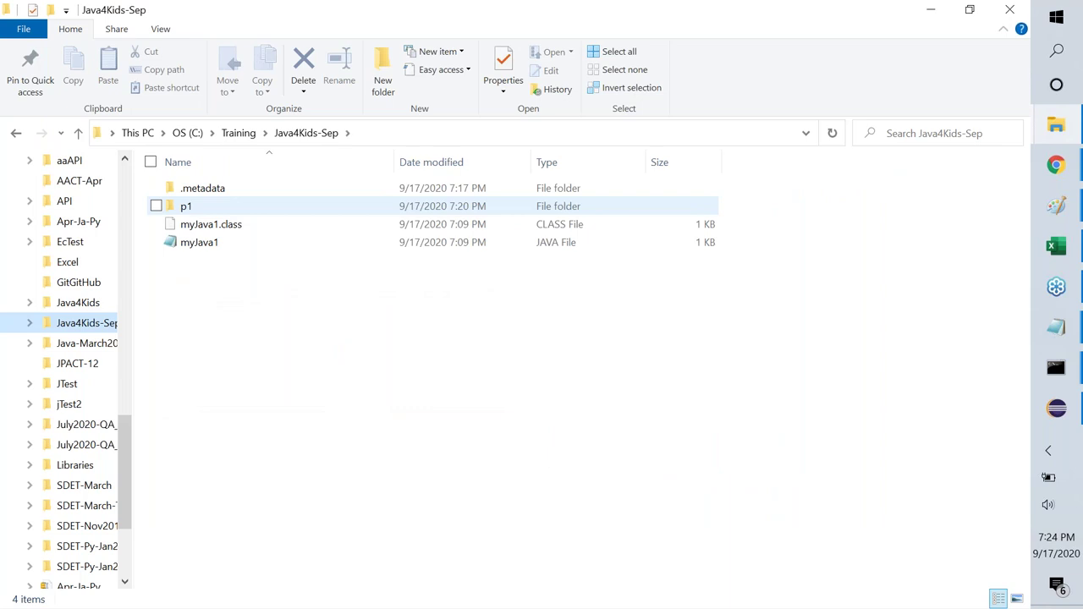
pyautogui.press('Down')
pyautogui.press('Up')
pyautogui.press('Up')
pyautogui.press('Down')
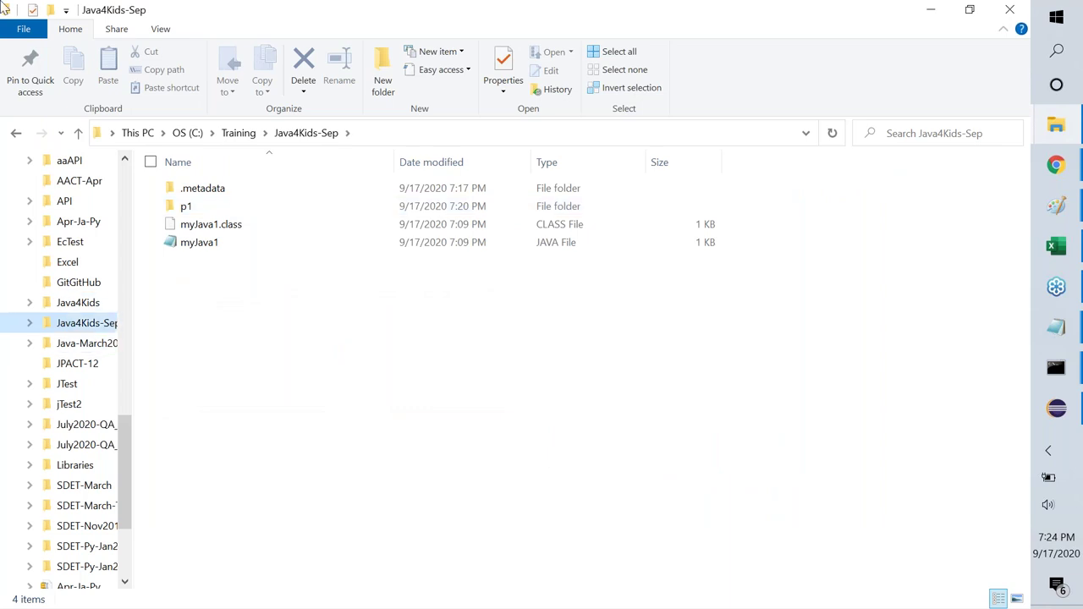
pyautogui.doubleClick(185, 208)
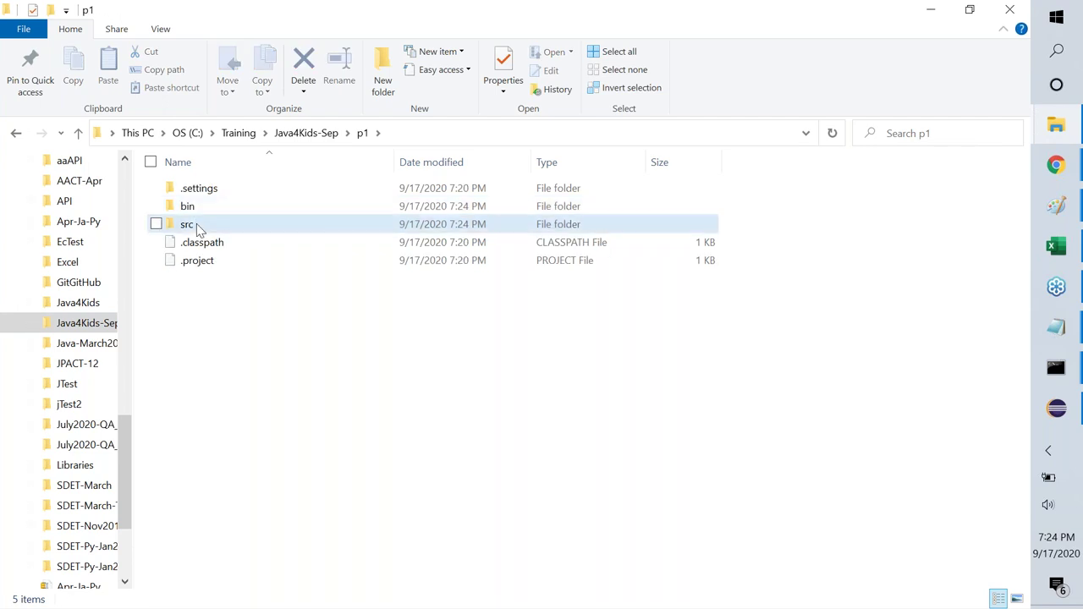
pyautogui.doubleClick(196, 225)
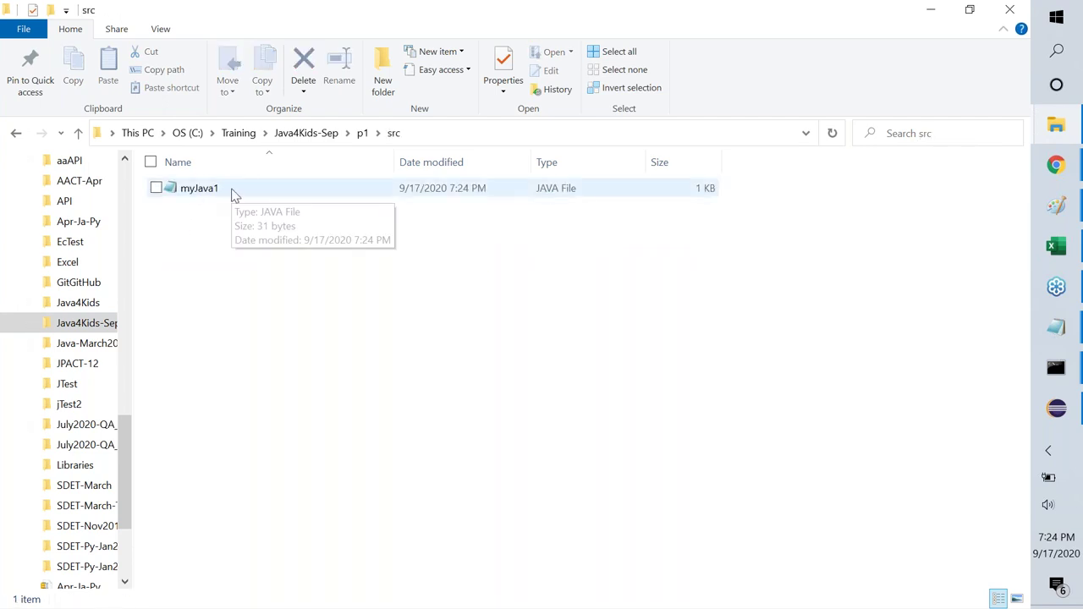
# - In Eclipse, replace all of myJava1.java with the Notepad code whose main method has five "Hello to coding" print statements
pyautogui.doubleClick(203, 187)
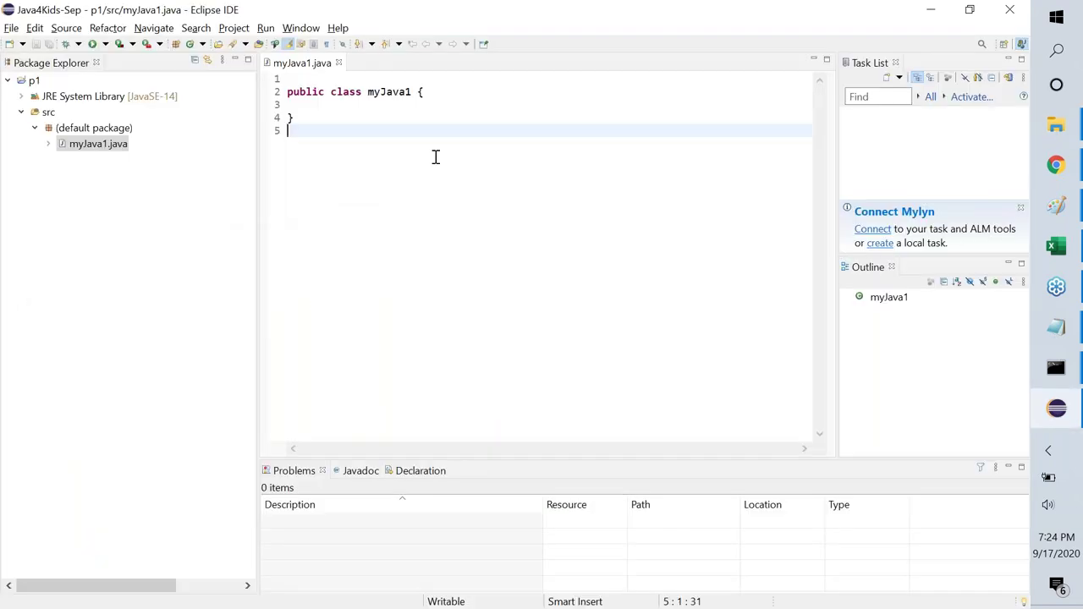
pyautogui.hotkey('ctrl', 'a')
pyautogui.write('public class myJava1{ \tpublic static void main(String[] args) \t{ \t\tSystem.out.println("Hello to coding"); \t\tSystem.out.println("Hello to coding"); \t\tSystem.out.println("Hello to coding"); \t\tSystem.out.println("Hello to coding"); \t\tSystem.out.println("Hello to coding"); \t} }')
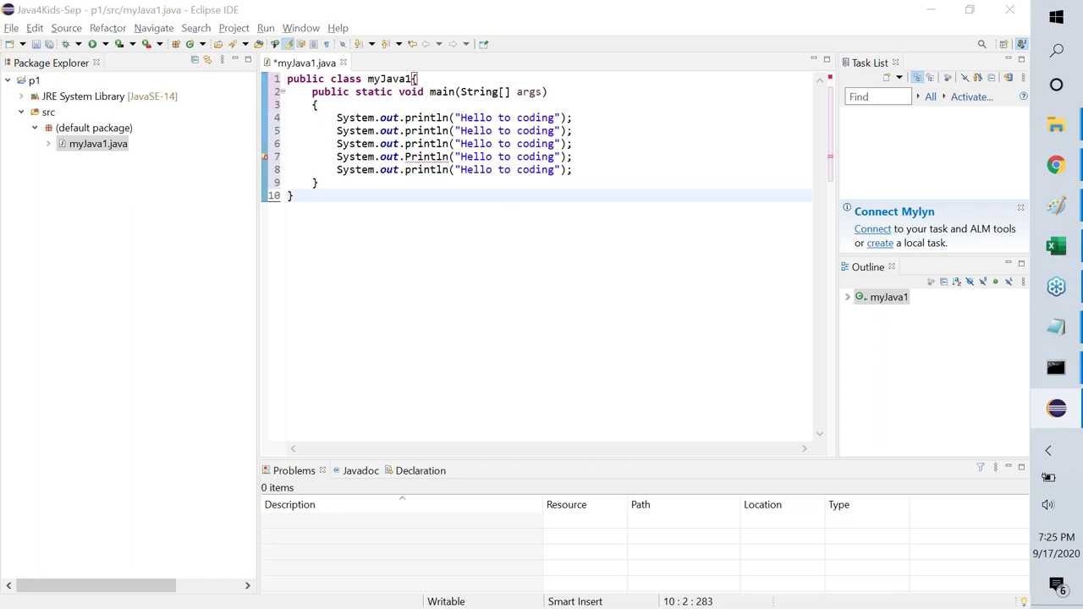
# - Switch to Chrome and bring up the end of the Java 4 Kids and Beginners document
pyautogui.hotkey('alt', 'Tab')
pyautogui.hotkey('alt', 'Tab')
pyautogui.hotkey('alt', 'Tab')
pyautogui.hotkey('alt', 'Tab')
pyautogui.hotkey('alt', 'Tab')
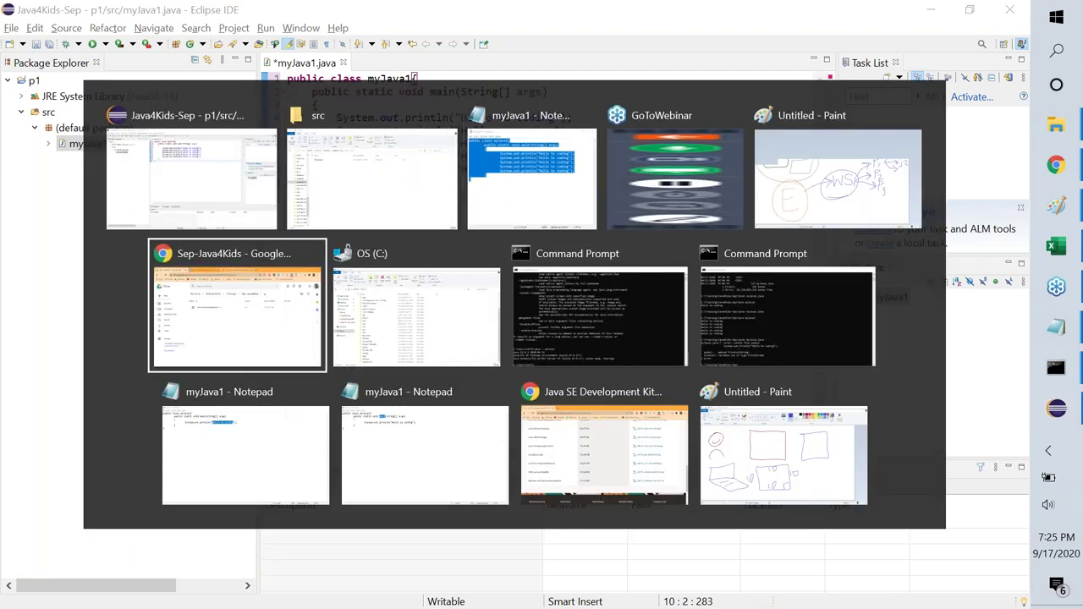
pyautogui.click(341, 21)
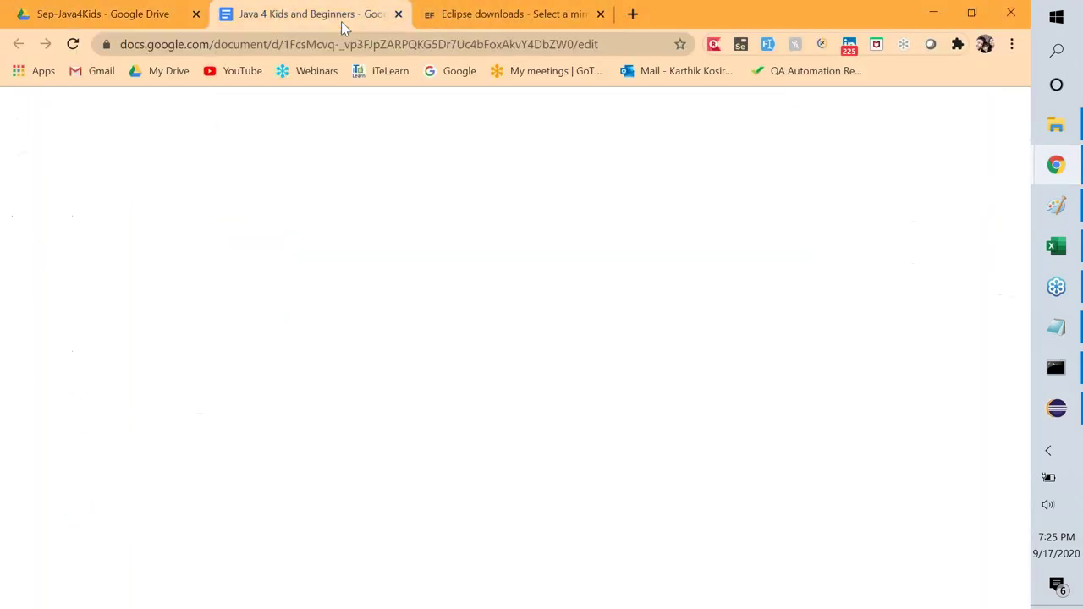
pyautogui.scroll(-10, 392, 324)
pyautogui.scroll(-15, 392, 324)
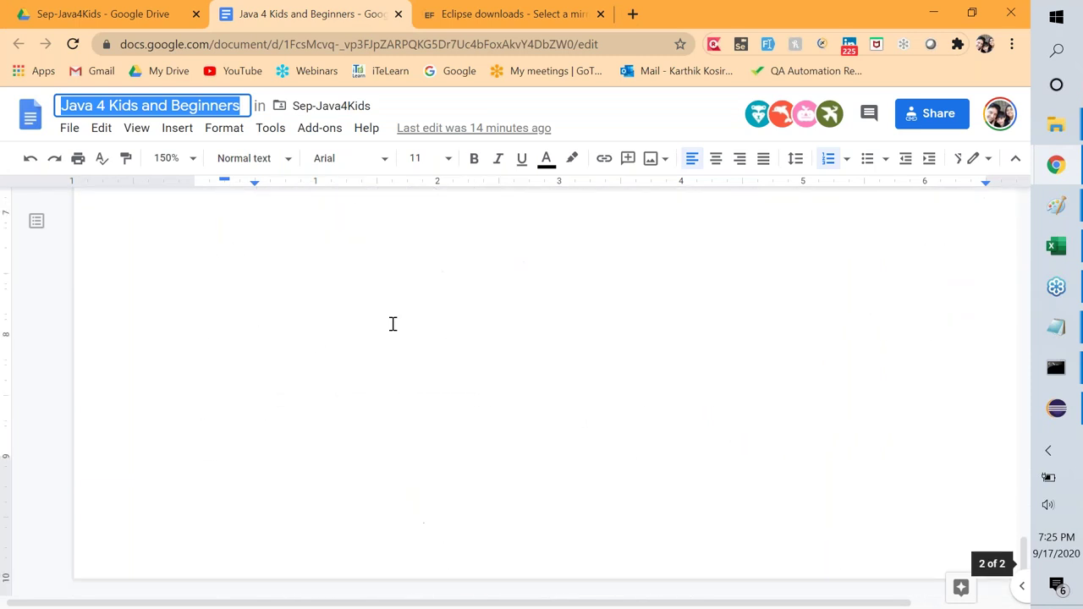
# - Below the run command note, add "Syntax Error : Before execution, we realize the code is not written correct. Spell error too."
pyautogui.click(389, 415)
pyautogui.press('Return')
pyautogui.press('Return')
pyautogui.press('Return')
pyautogui.write('Synta')
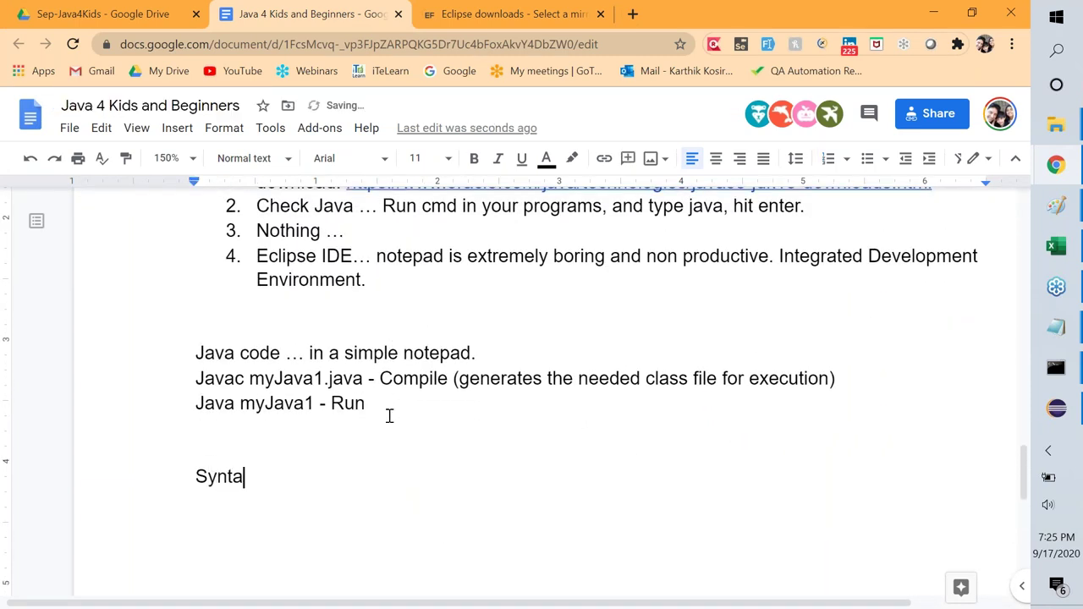
pyautogui.write('x Error : Before execution, t')
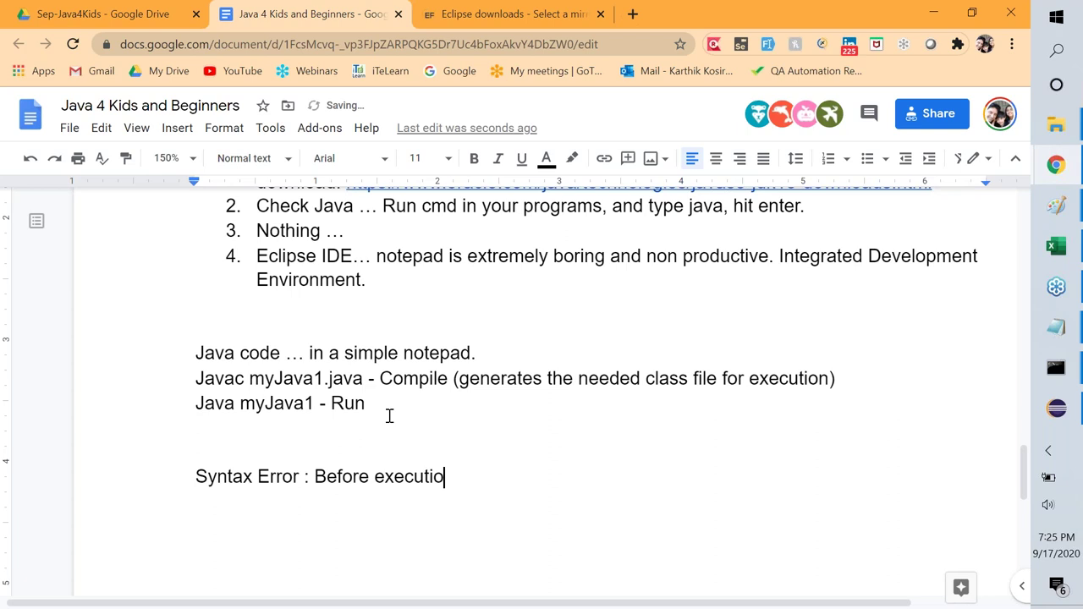
pyautogui.press('BackSpace')
pyautogui.write('we realze')
pyautogui.press('BackSpace')
pyautogui.press('BackSpace')
pyautogui.write('ize the code is ')
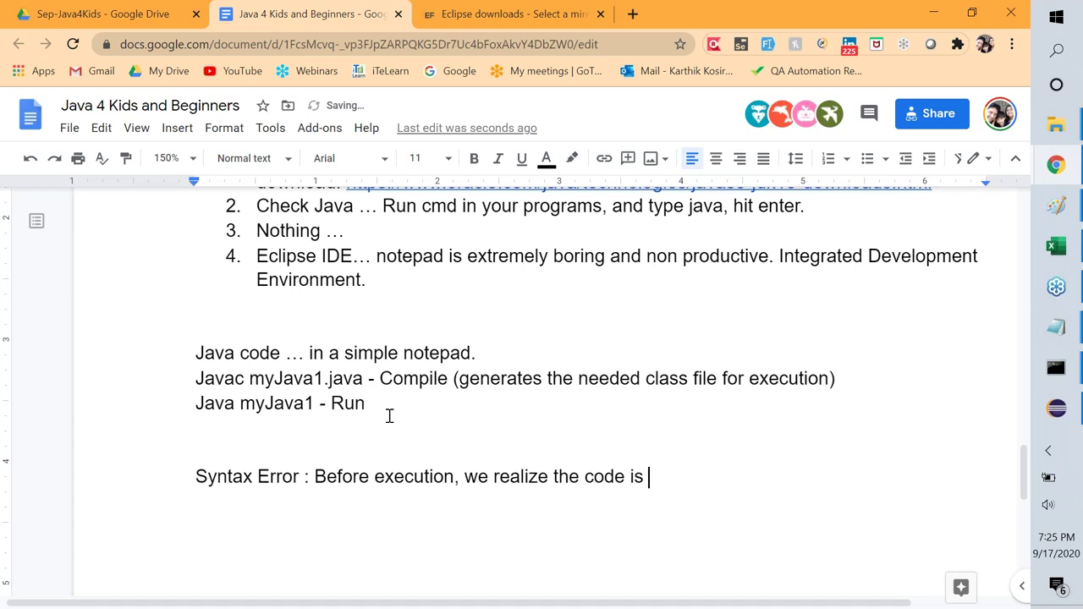
pyautogui.write('not written')
pyautogui.press('BackSpace')
pyautogui.write('en')
pyautogui.press('BackSpace')
pyautogui.write('correc')
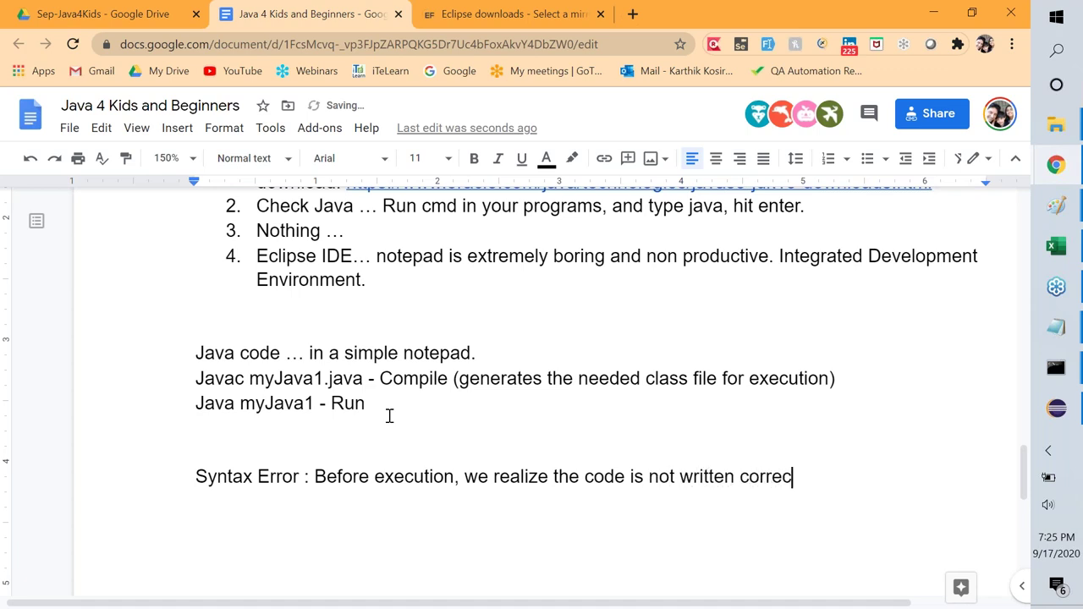
pyautogui.write('t. Spell error too.')
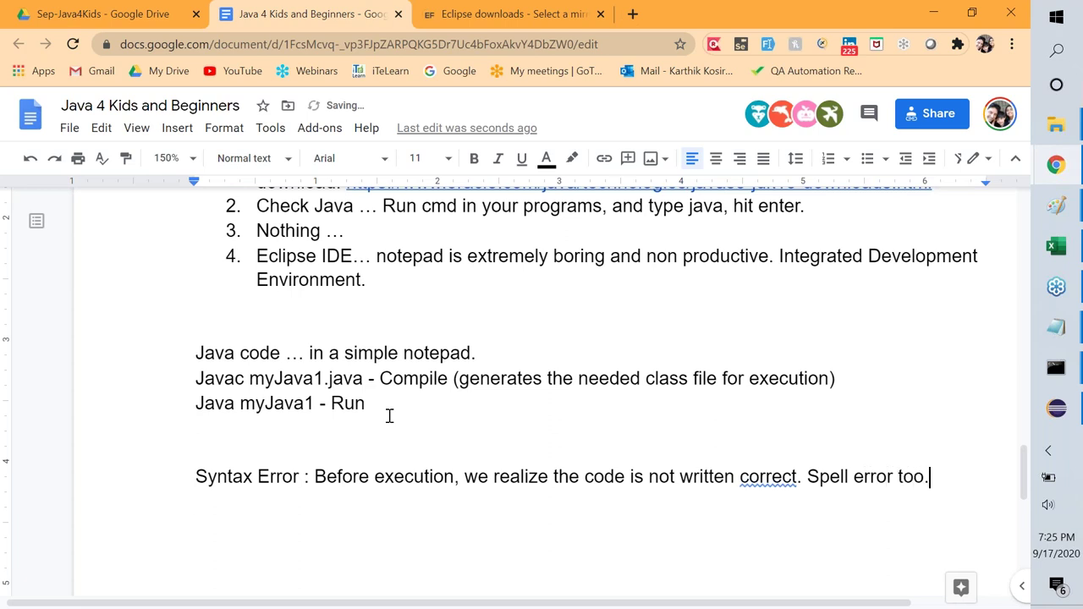
# - Add the line "Run Time Error : During execution, something unexpected happened." under the syntax error note and switch back to Eclipse
pyautogui.press('Return')
pyautogui.write('Run Tm')
pyautogui.press('BackSpace')
pyautogui.write('ime Error : During E')
pyautogui.press('BackSpace')
pyautogui.write('execution, something unexpected happened.')
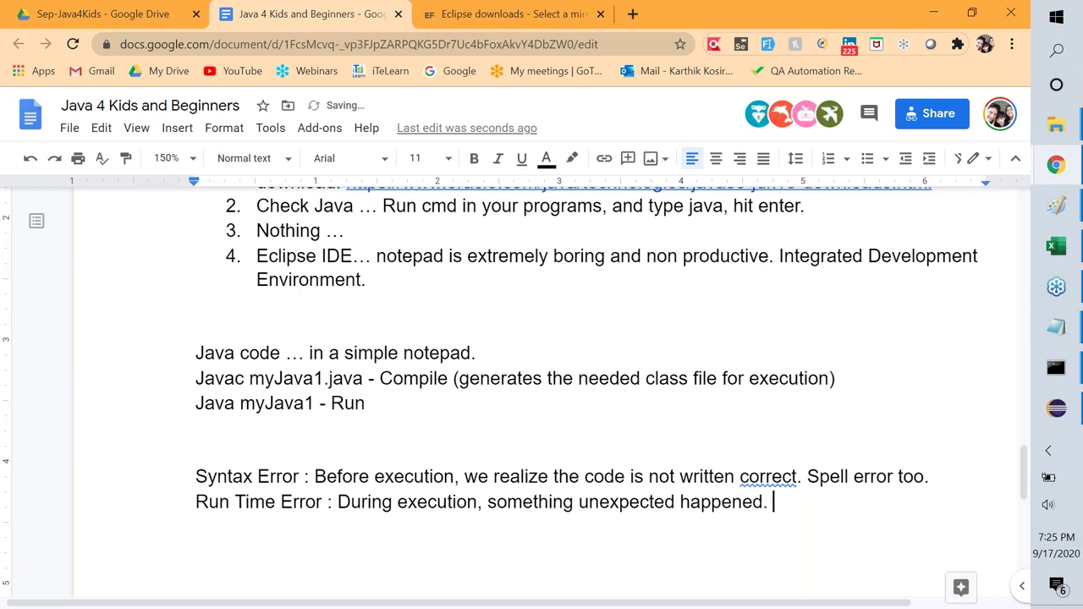
pyautogui.hotkey('alt', 'Tab')
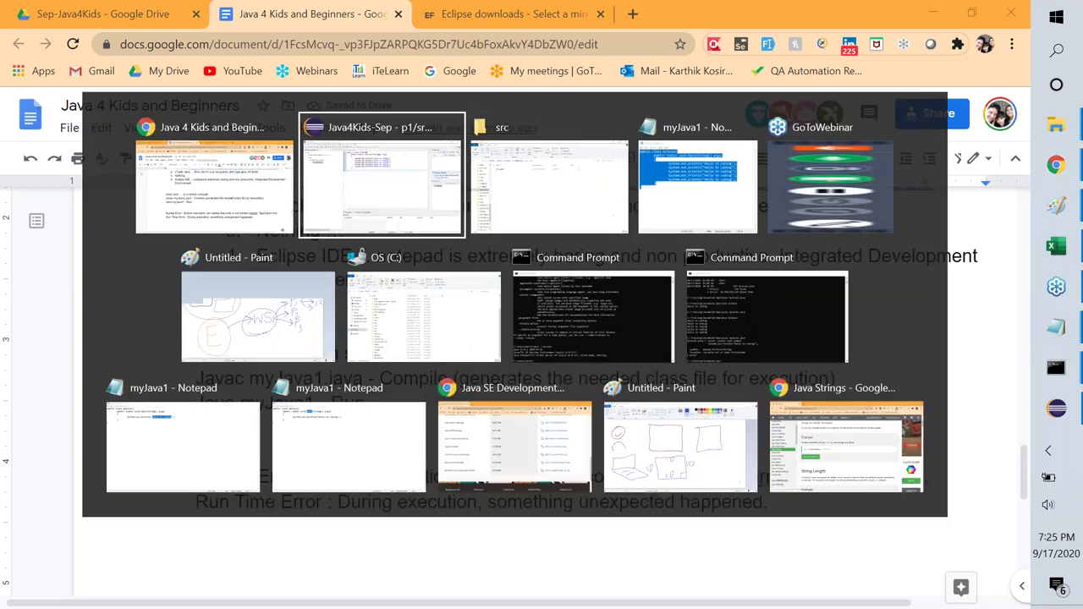